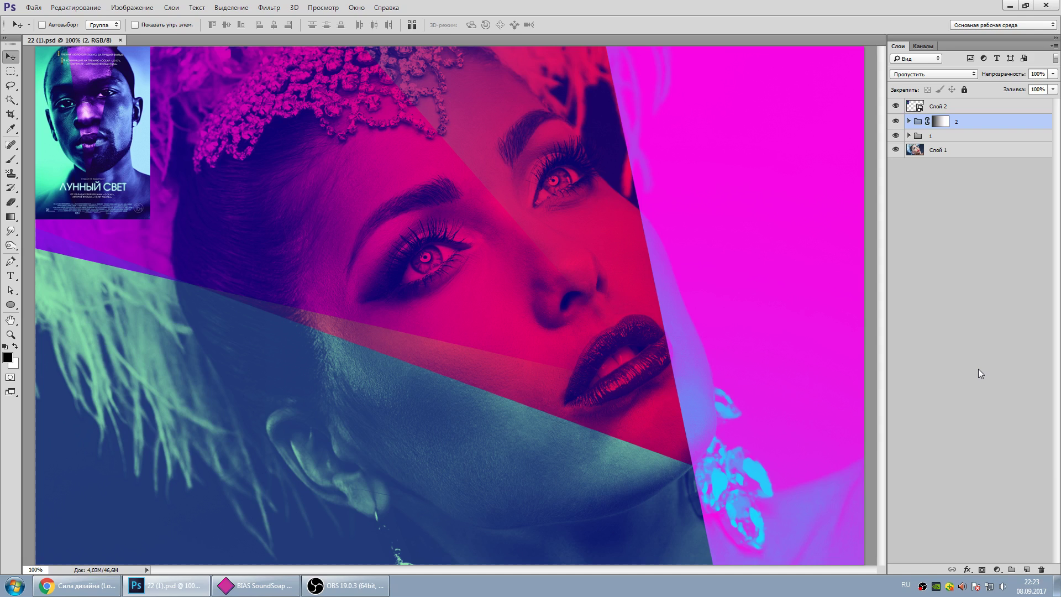
- Open the Слой 2 smart object and drag the Лунный свет poster onto the 22 (1).psd portrait
{"action": "double_click", "coordinate": [917, 109]}
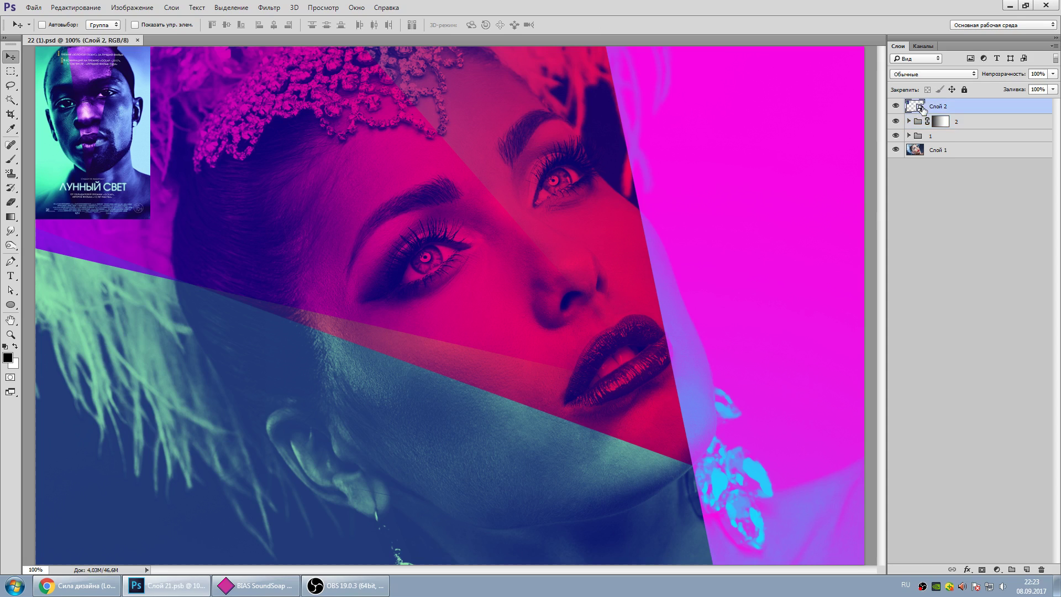
{"action": "left_click", "coordinate": [10, 334]}
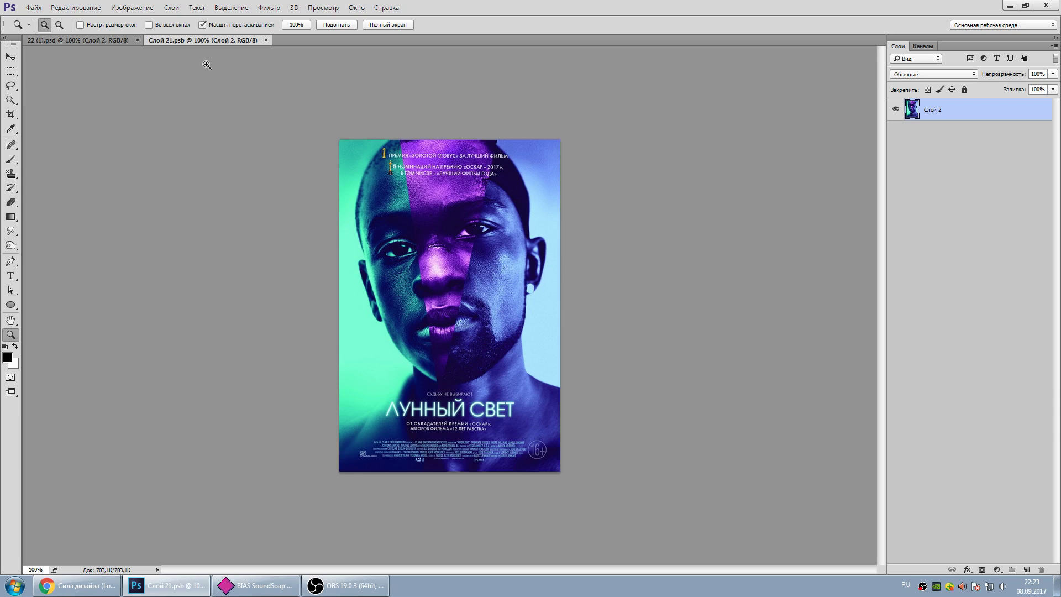
{"action": "left_click", "coordinate": [115, 43]}
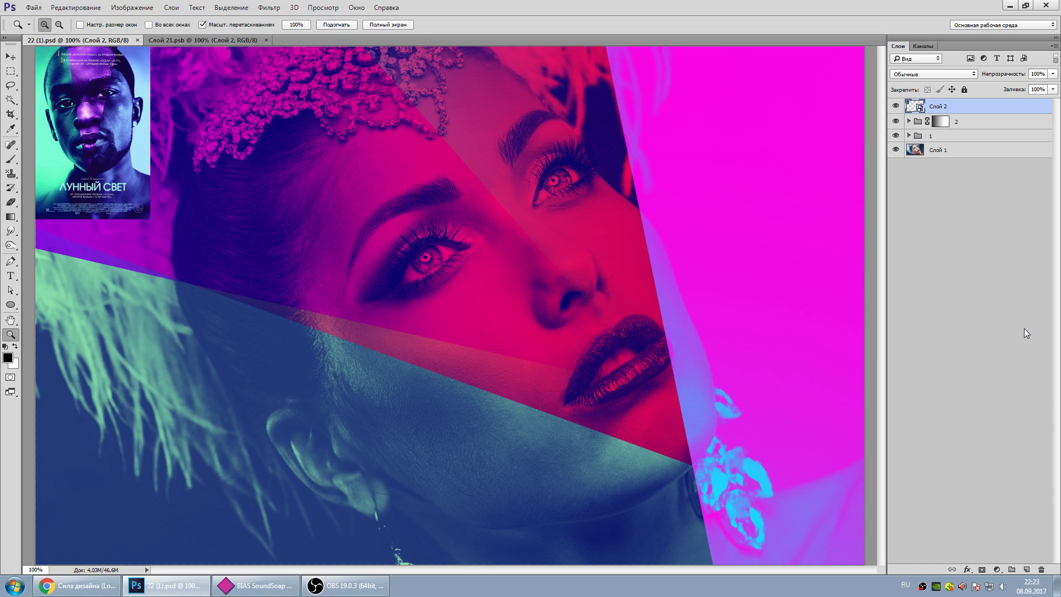
{"action": "left_click", "coordinate": [179, 41]}
{"action": "left_click", "coordinate": [10, 57]}
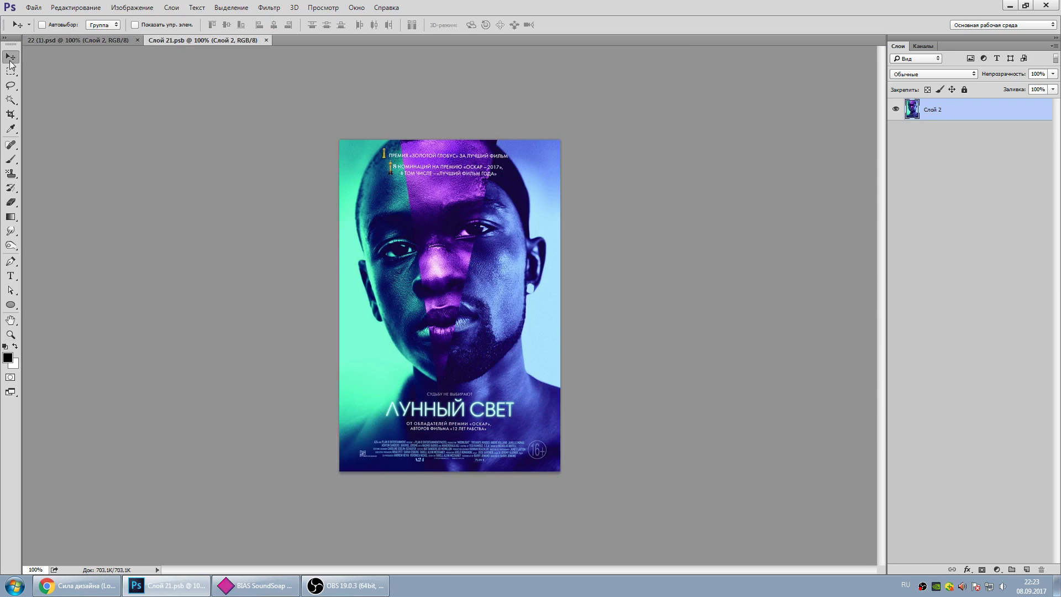
{"action": "mouse_move", "coordinate": [437, 201]}
{"action": "left_mouse_down"}
{"action": "mouse_move", "coordinate": [135, 40]}
{"action": "mouse_move", "coordinate": [247, 210]}
{"action": "left_mouse_up"}
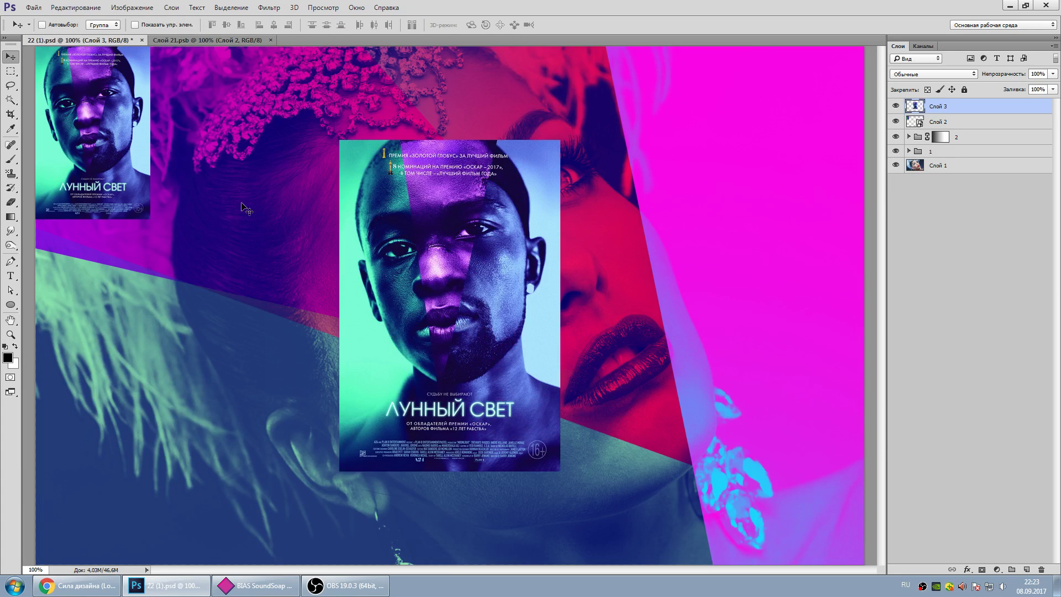
- Convert the poster layer Слой 3 to a smart object and move it to the top-left corner
{"action": "left_click", "coordinate": [955, 122]}
{"action": "right_click", "coordinate": [945, 111]}
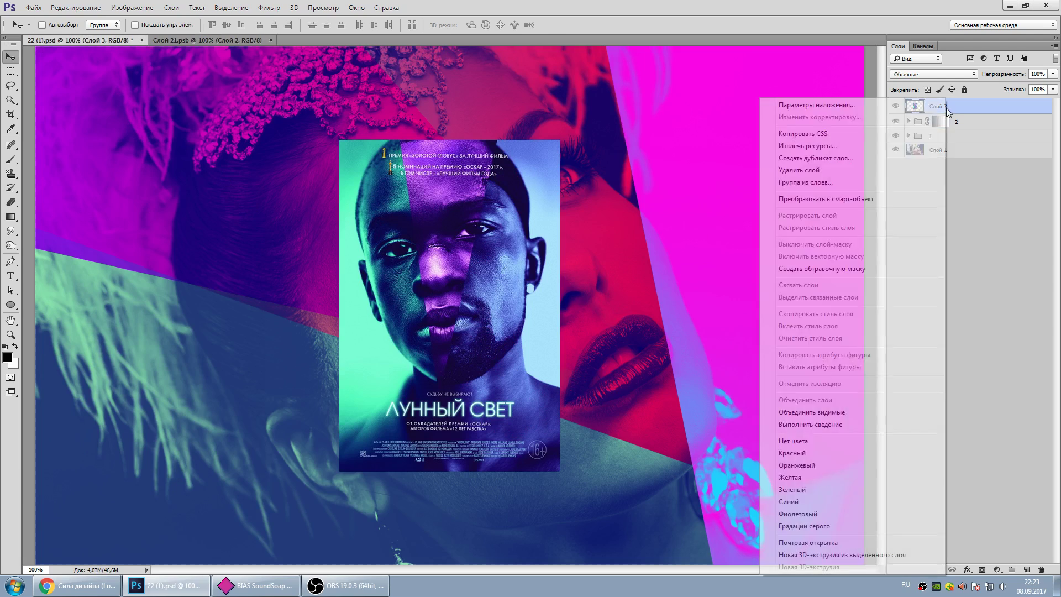
{"action": "left_click", "coordinate": [933, 200]}
{"action": "mouse_move", "coordinate": [445, 222]}
{"action": "left_mouse_down"}
{"action": "mouse_move", "coordinate": [155, 158]}
{"action": "mouse_move", "coordinate": [141, 129]}
{"action": "left_mouse_up"}
- Delete group 2's layer mask and hide groups 2 and 1
{"action": "left_click", "coordinate": [940, 124]}
{"action": "right_click", "coordinate": [939, 126]}
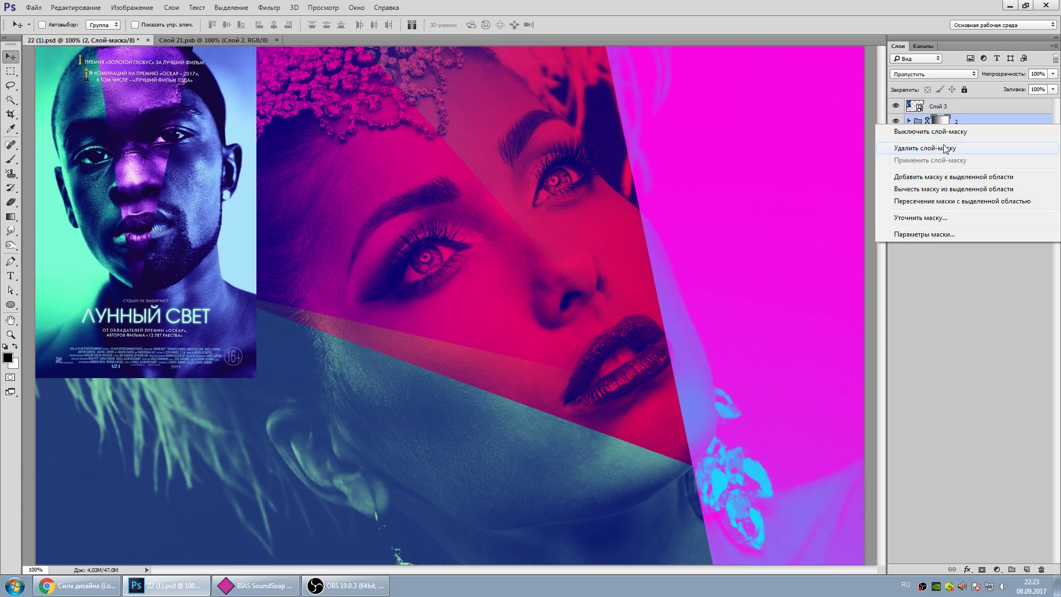
{"action": "left_click", "coordinate": [948, 143]}
{"action": "left_click", "coordinate": [896, 120]}
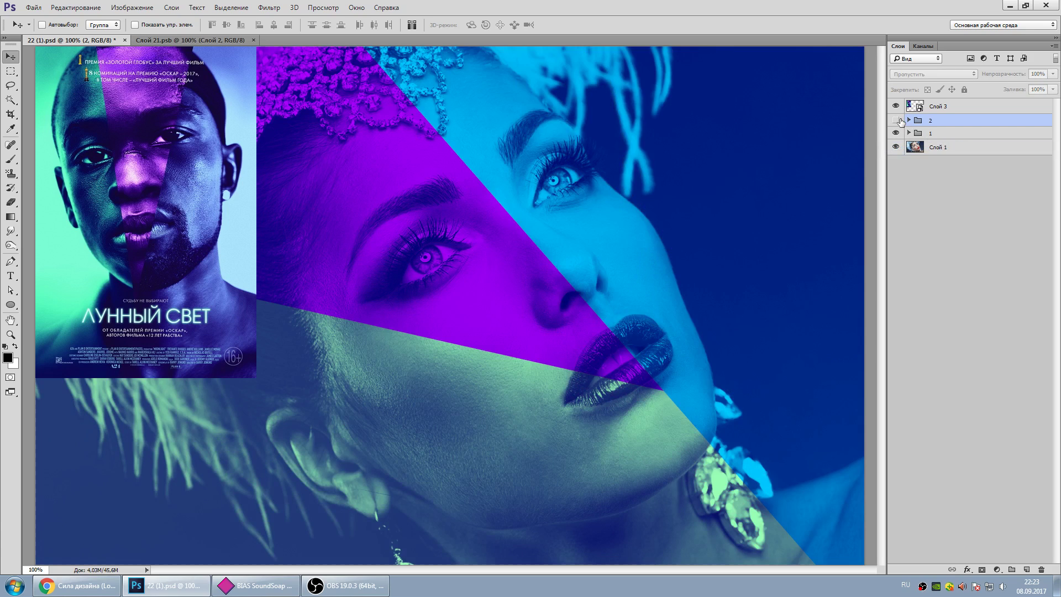
{"action": "left_click", "coordinate": [897, 121]}
{"action": "left_click", "coordinate": [896, 120]}
{"action": "left_click", "coordinate": [895, 133]}
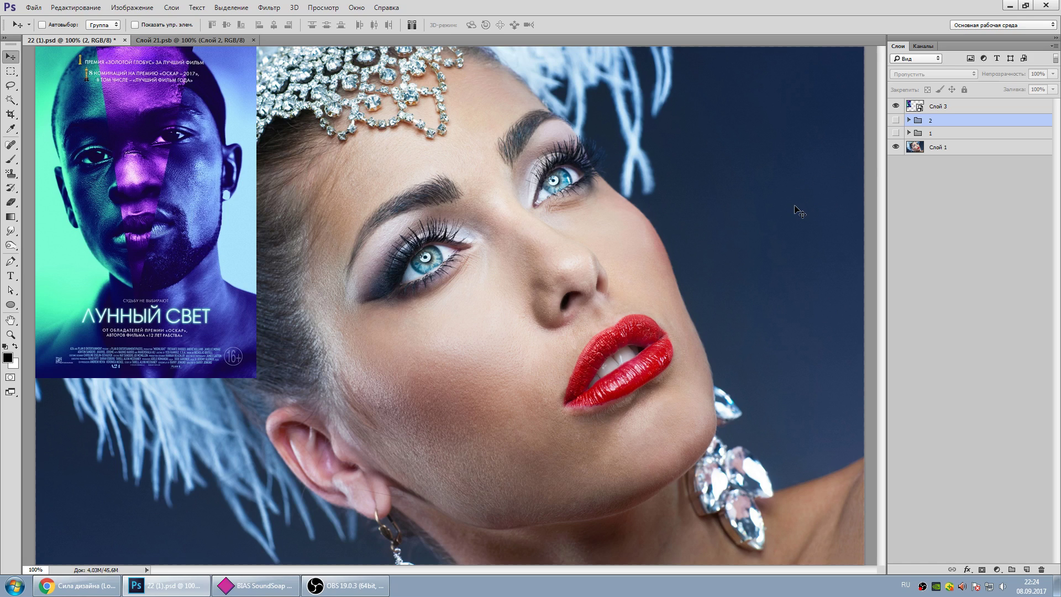
- Hide the poster layer and delete both colour-wedge groups
{"action": "left_click", "coordinate": [895, 105]}
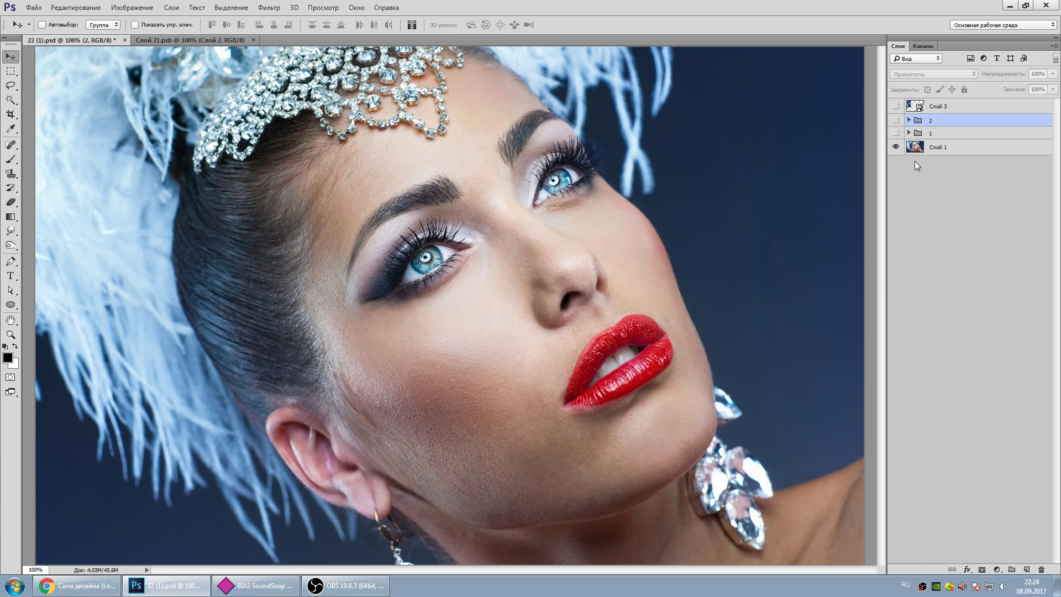
{"action": "key", "text": "Delete"}
{"action": "key", "text": "Delete"}
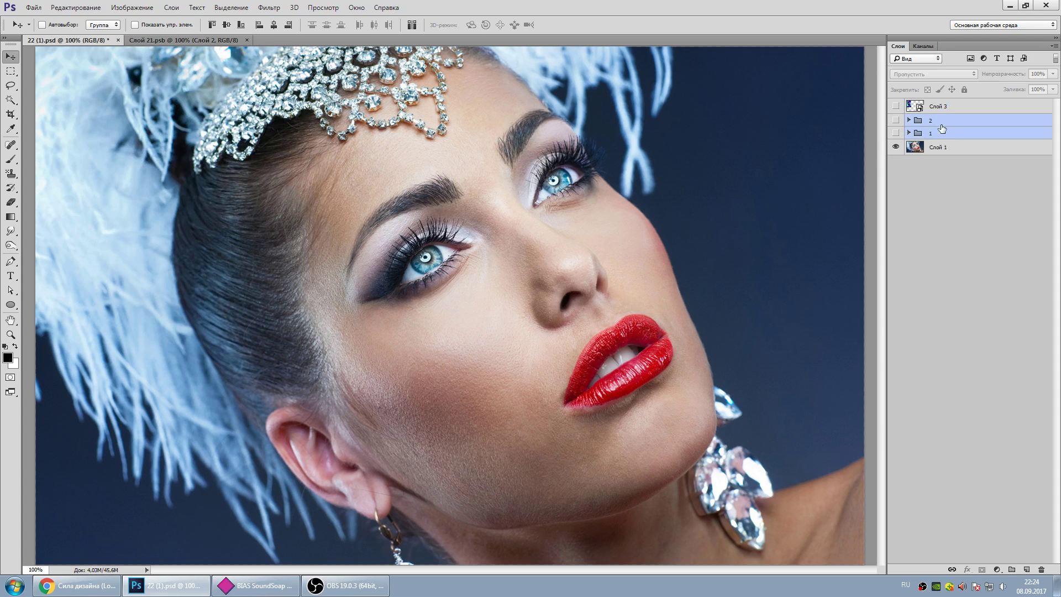
{"action": "key", "text": "ctrl+0"}
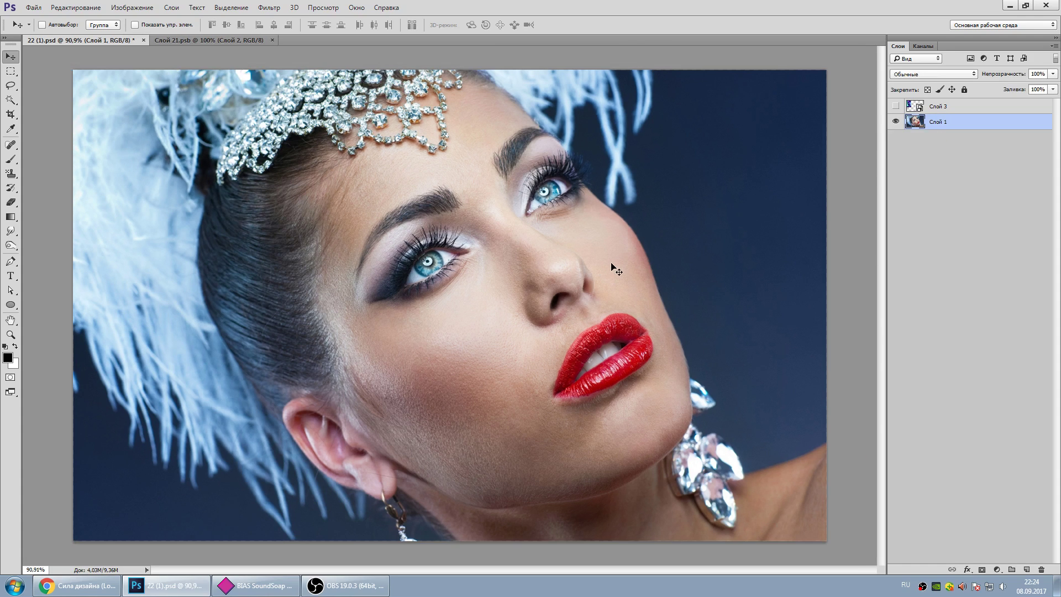
{"action": "key", "text": "ctrl+1"}
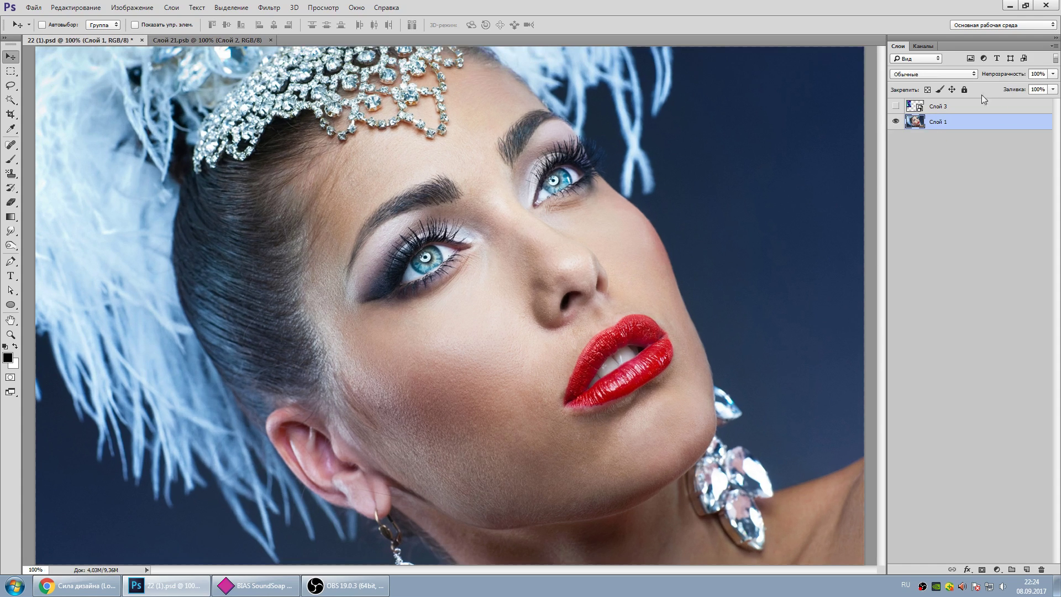
{"action": "left_click", "coordinate": [896, 106]}
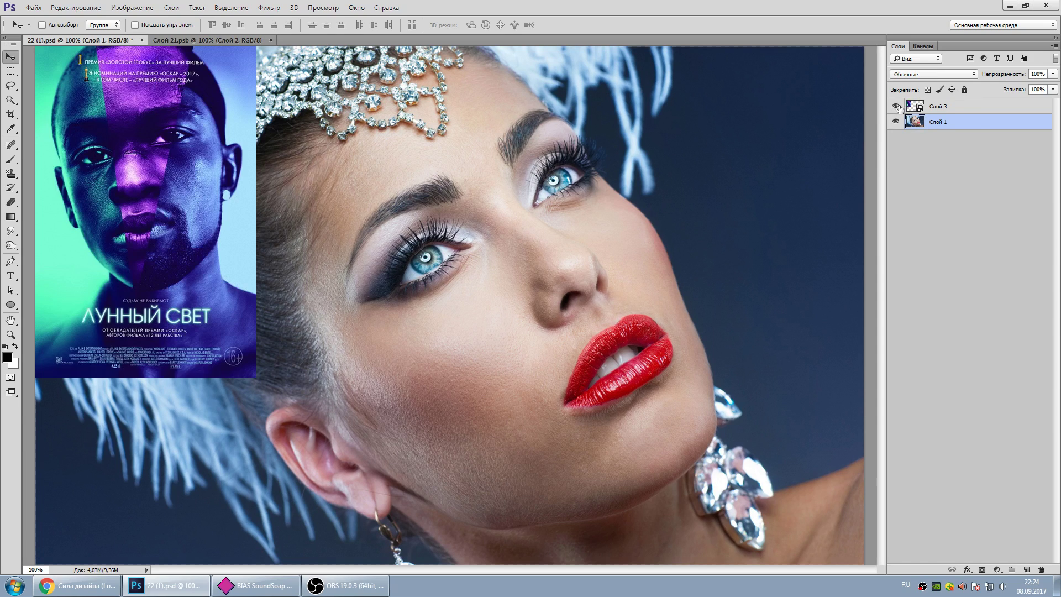
{"action": "left_click", "coordinate": [895, 106]}
{"action": "key", "text": "ctrl+0"}
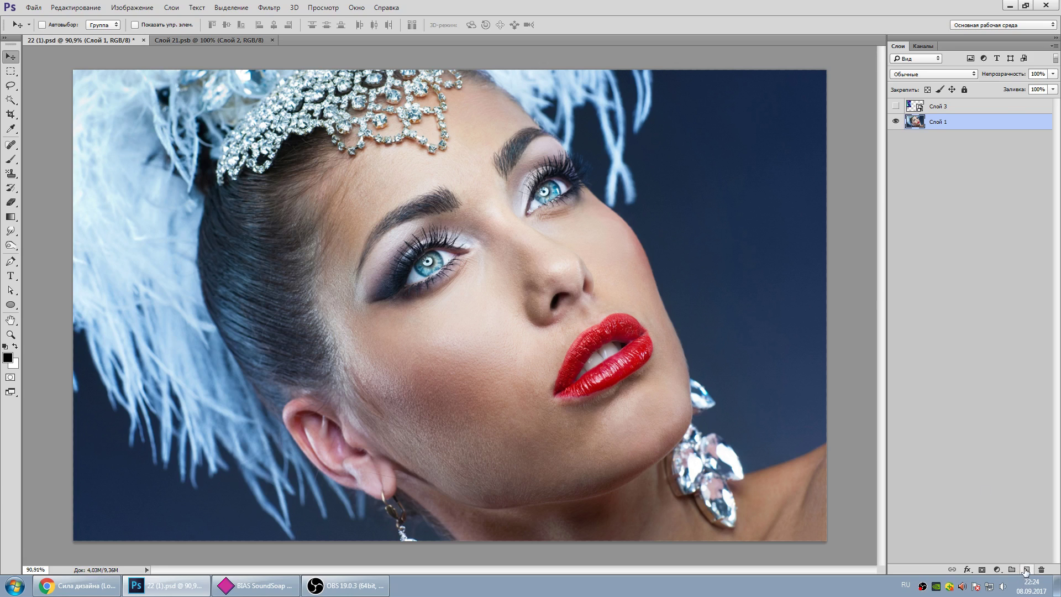
- Add a new empty layer and pick the standard Pen tool, checking the poster for reference
{"action": "left_click", "coordinate": [1026, 570]}
{"action": "scroll", "coordinate": [458, 346], "scroll_direction": "down", "scroll_amount": 2}
{"action": "left_click", "coordinate": [10, 261]}
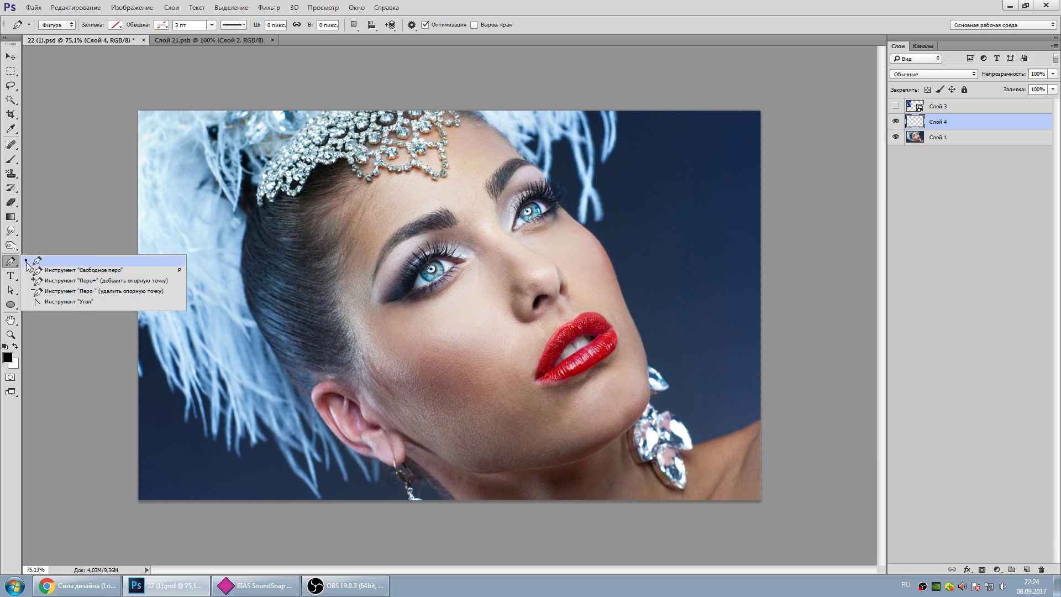
{"action": "left_click", "coordinate": [48, 262]}
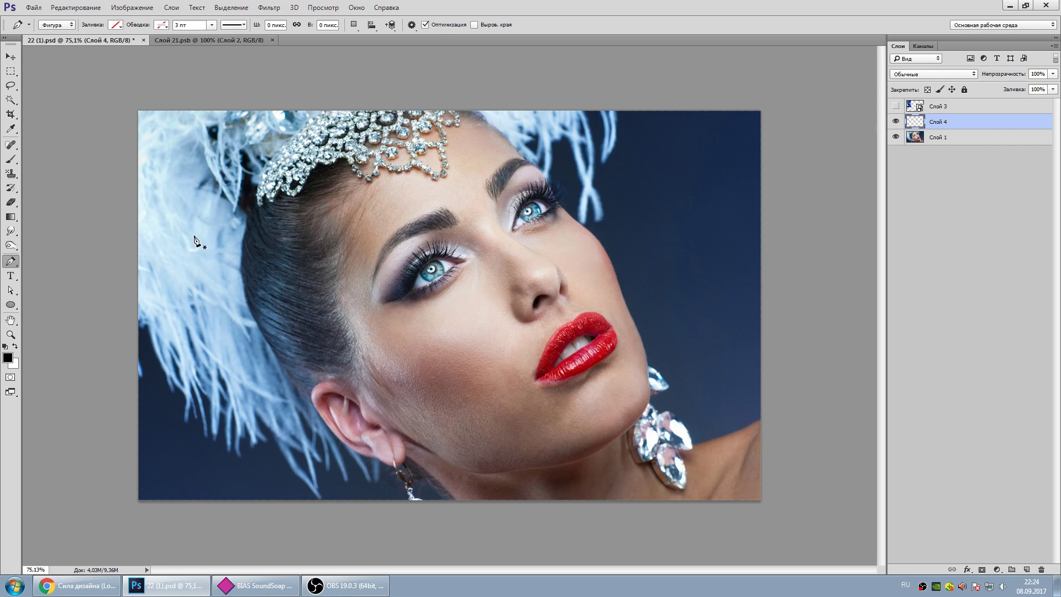
{"action": "left_click", "coordinate": [896, 105]}
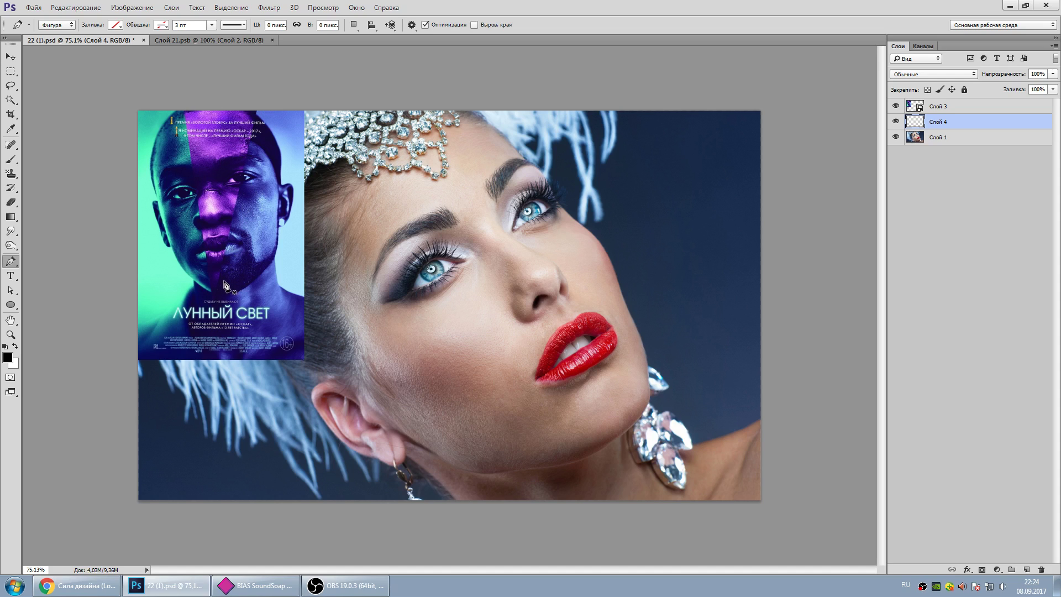
{"action": "scroll", "coordinate": [210, 216], "scroll_direction": "up", "scroll_amount": 2}
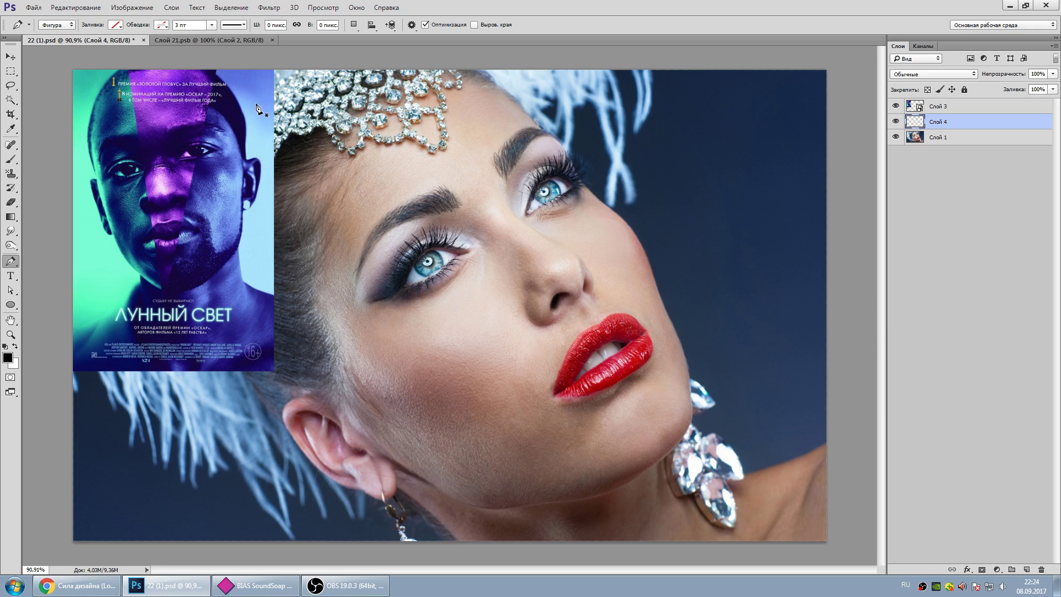
{"action": "left_click", "coordinate": [896, 106]}
{"action": "scroll", "coordinate": [605, 206], "scroll_direction": "down", "scroll_amount": 2}
- Draw a closed four-corner diagonal wedge from above the tiara to beyond the lower-right
{"action": "left_click", "coordinate": [307, 93]}
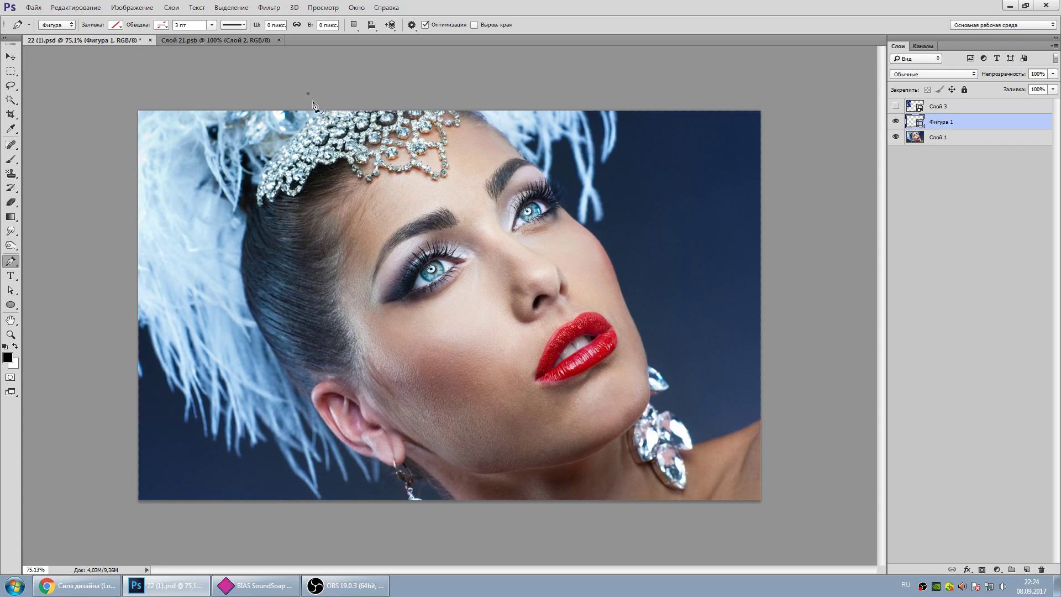
{"action": "left_click", "coordinate": [792, 521]}
{"action": "left_click", "coordinate": [824, 81]}
{"action": "left_click", "coordinate": [482, 82]}
{"action": "left_click", "coordinate": [308, 94]}
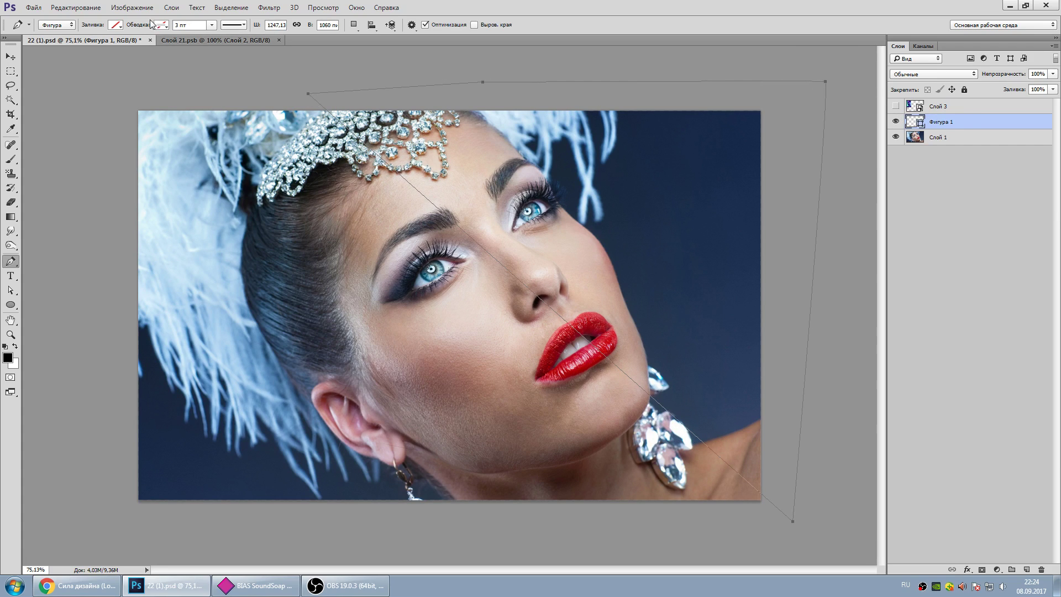
- Fill the wedge red at 46% opacity, then hide the Фигура 1 layer
{"action": "left_click", "coordinate": [114, 24]}
{"action": "left_click", "coordinate": [158, 94]}
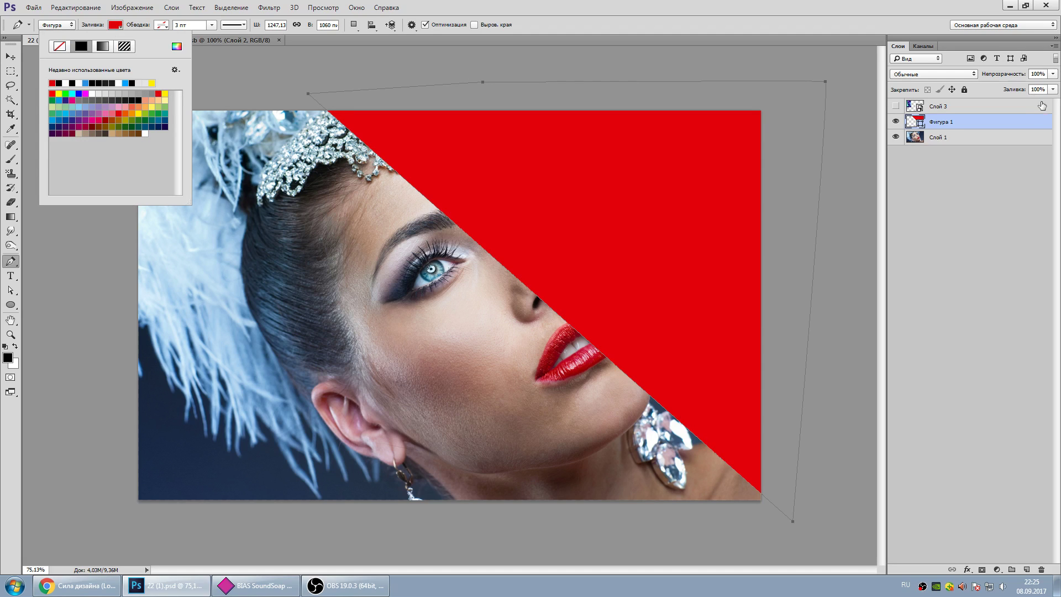
{"action": "left_click", "coordinate": [1053, 73]}
{"action": "left_click_drag", "start_coordinate": [1053, 87], "coordinate": [1024, 91]}
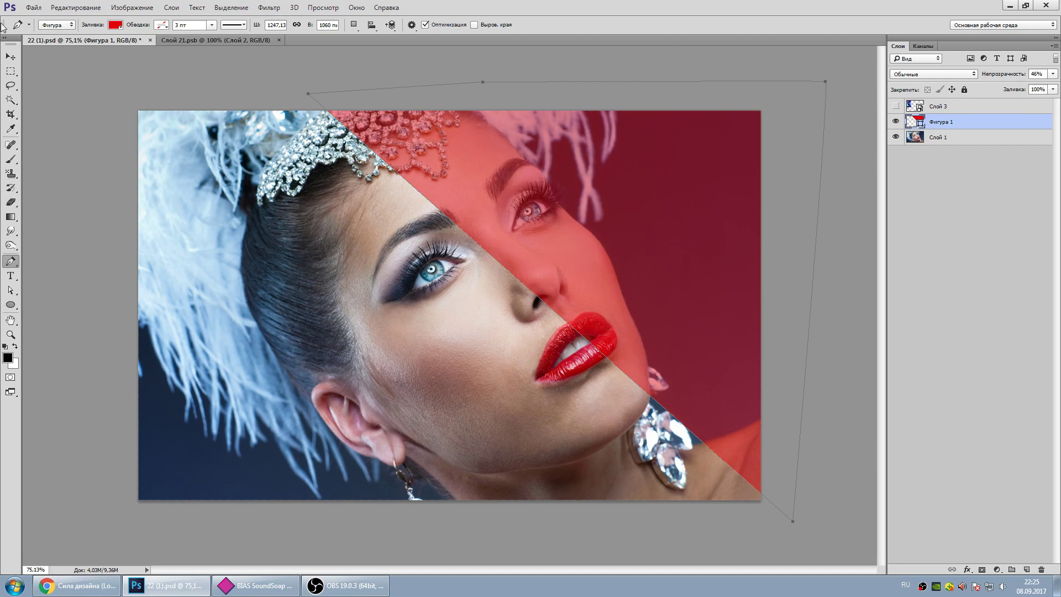
{"action": "left_click", "coordinate": [11, 57]}
{"action": "scroll", "coordinate": [719, 237], "scroll_direction": "down", "scroll_amount": 1}
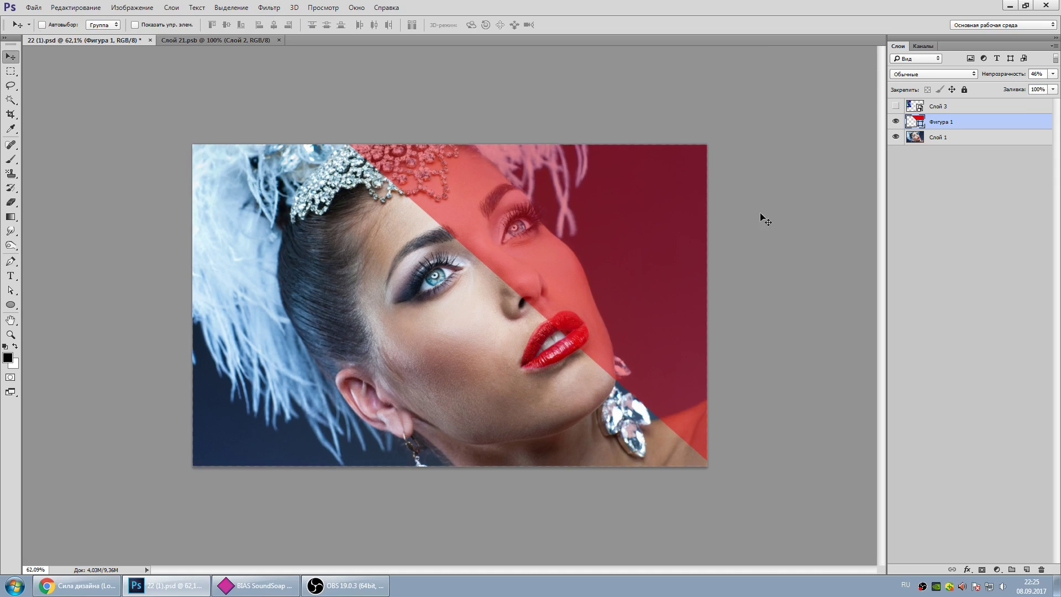
{"action": "scroll", "coordinate": [707, 214], "scroll_direction": "up", "scroll_amount": 1}
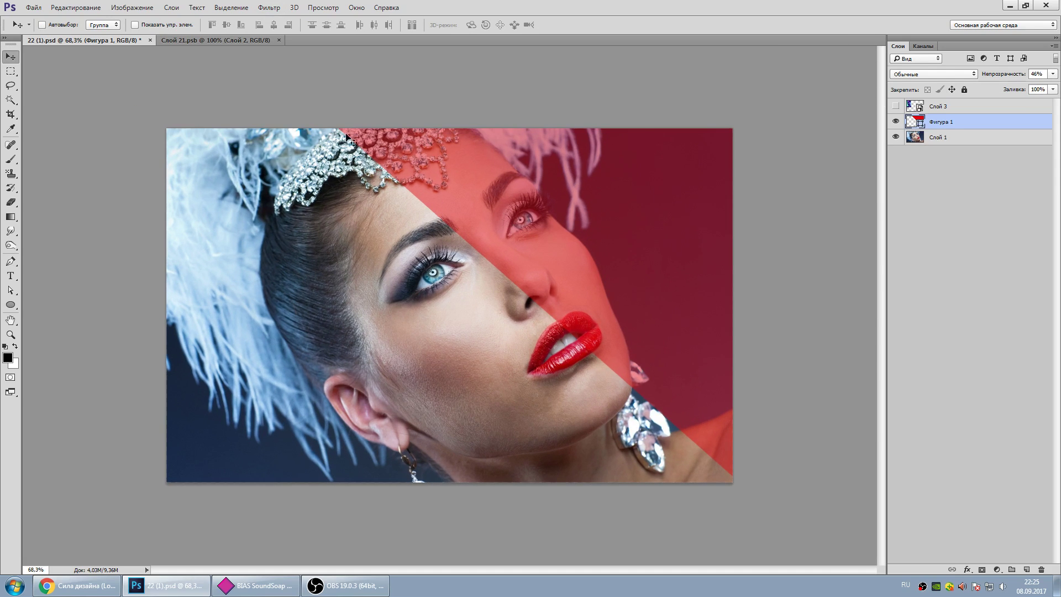
{"action": "left_click", "coordinate": [896, 122]}
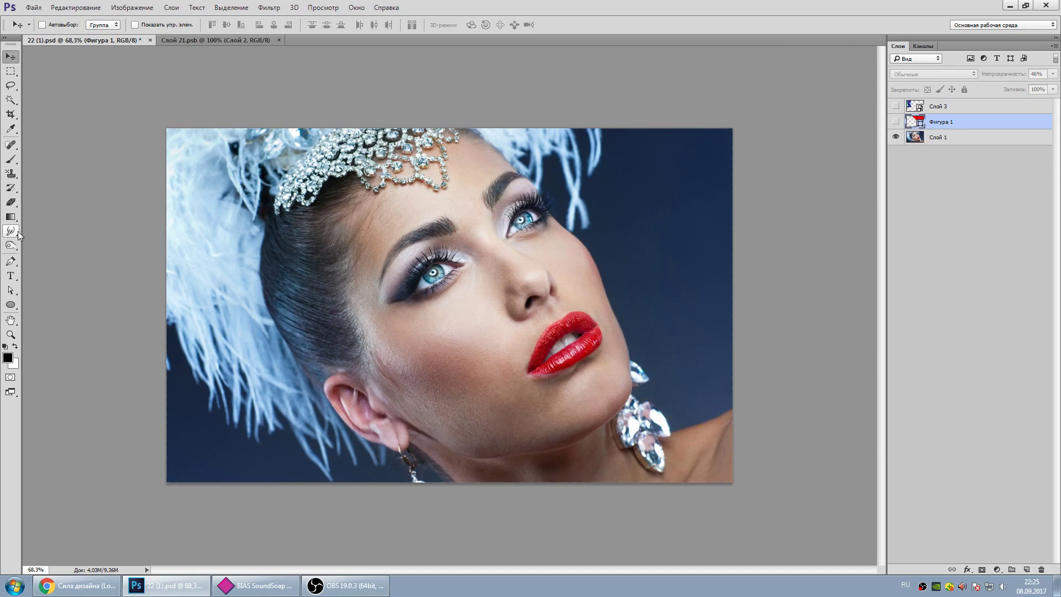
- On a new layer, draw a thin #0099ff hard-brush guide line from tiara to jewellery
{"action": "left_click", "coordinate": [11, 159]}
{"action": "left_click", "coordinate": [1026, 570]}
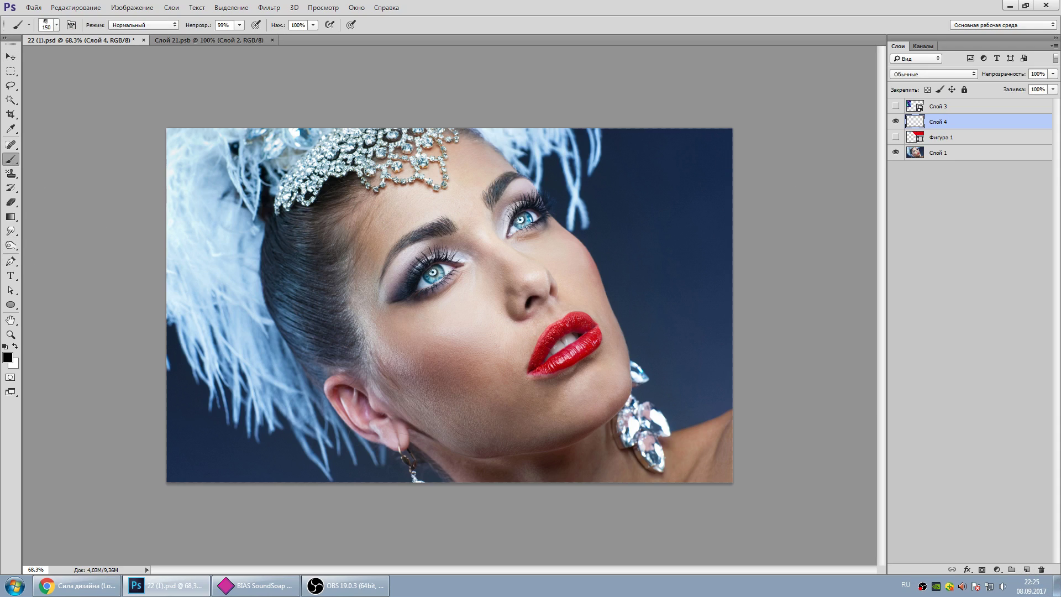
{"action": "right_click", "coordinate": [359, 316]}
{"action": "double_click", "coordinate": [462, 423]}
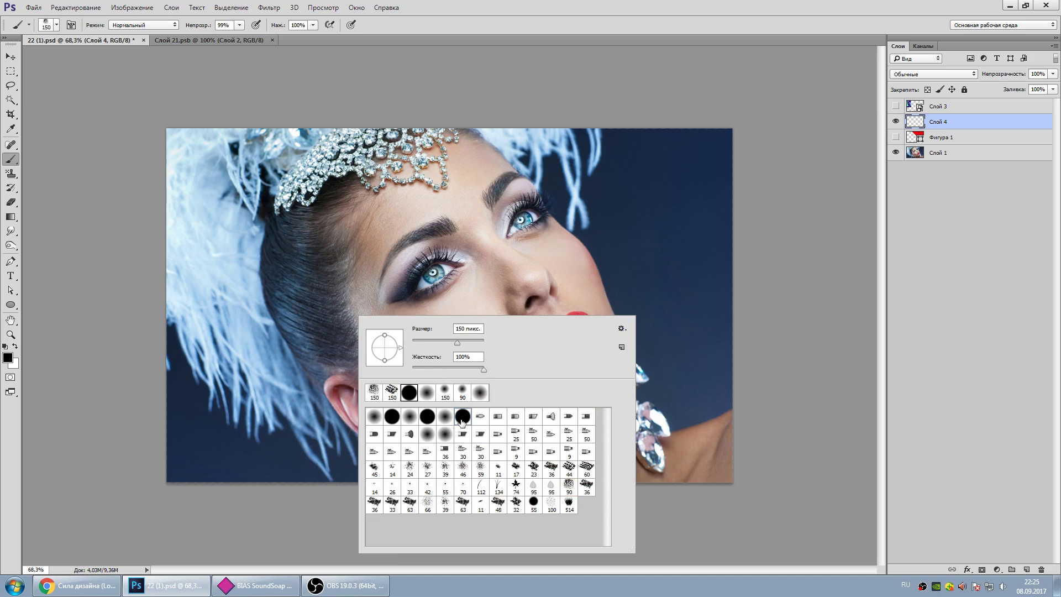
{"action": "key", "text": "alt"}
{"action": "left_click", "coordinate": [8, 358]}
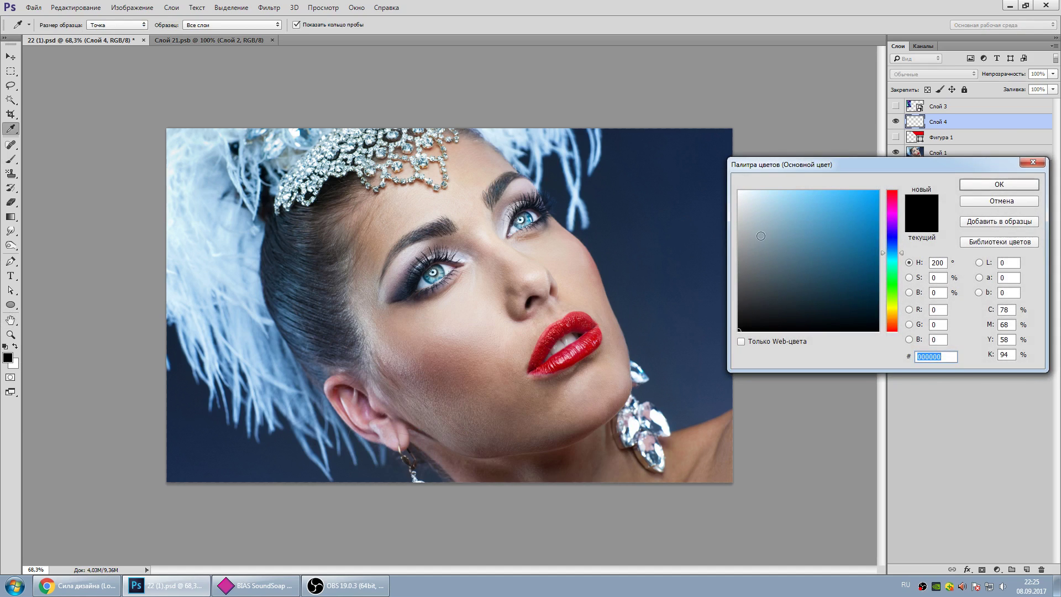
{"action": "type", "text": "0099ff"}
{"action": "key", "text": "Return"}
{"action": "key", "text": "bracketleft"}
{"action": "key", "text": "bracketleft"}
{"action": "key", "text": "bracketleft"}
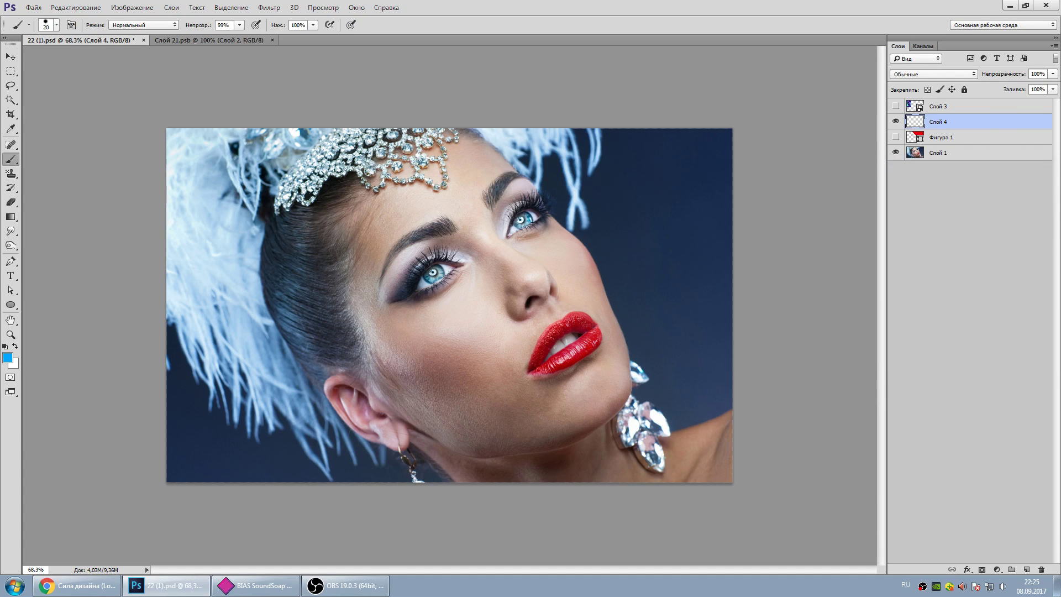
{"action": "mouse_move", "coordinate": [356, 127]}
{"action": "left_mouse_down"}
{"action": "mouse_move", "coordinate": [516, 267]}
{"action": "mouse_move", "coordinate": [613, 379]}
{"action": "mouse_move", "coordinate": [618, 424]}
{"action": "left_mouse_up"}
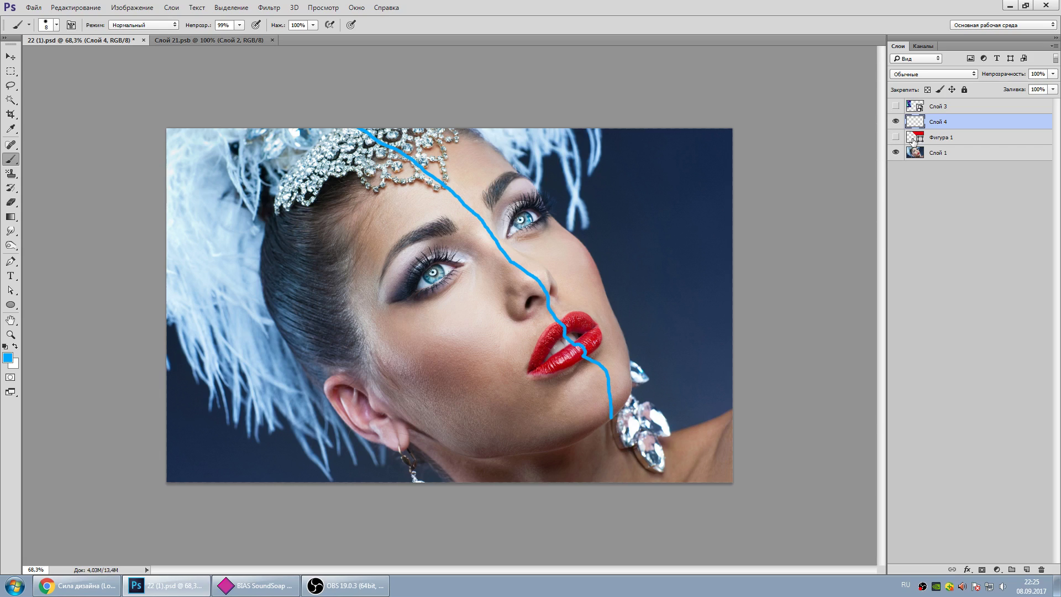
- Show the red Фигура 1 wedge again and delete the blue guide line layer
{"action": "left_click", "coordinate": [936, 138]}
{"action": "left_click", "coordinate": [896, 137]}
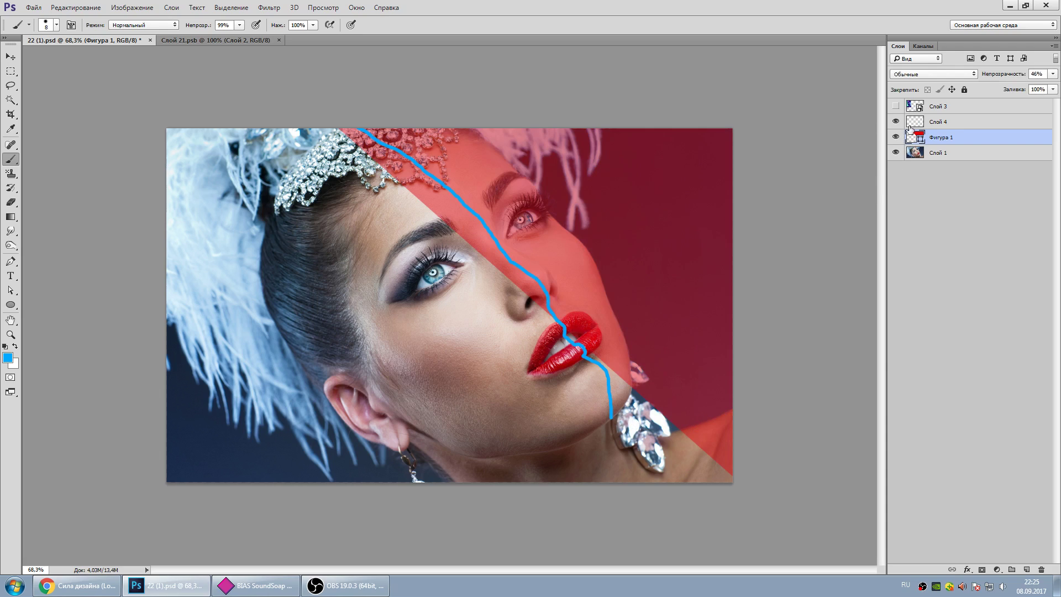
{"action": "left_click", "coordinate": [943, 121]}
{"action": "key", "text": "Delete"}
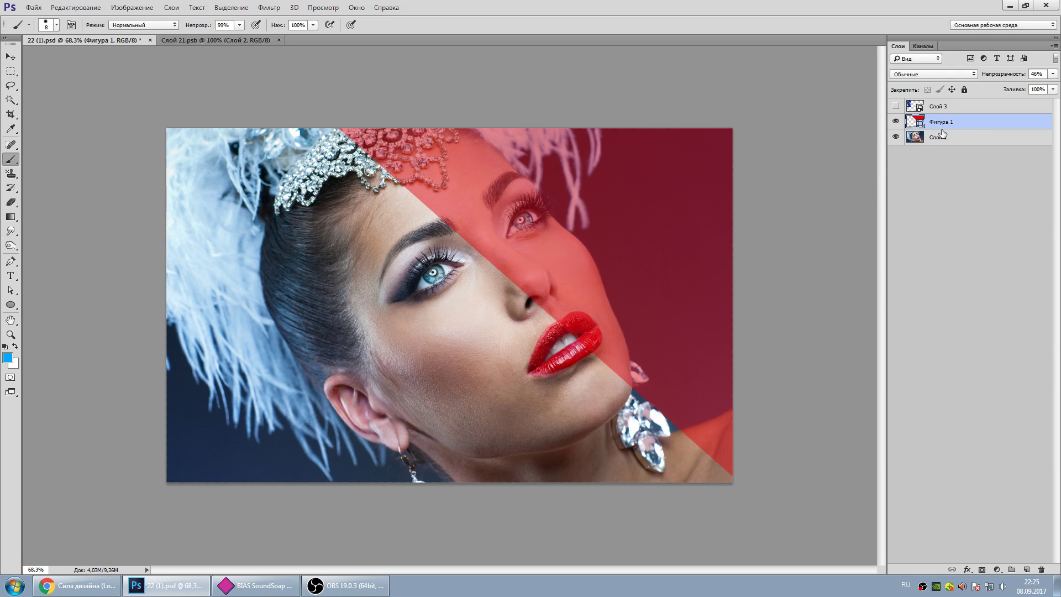
- Drag Фигура 1's corner anchors so the red edge follows the face, then add a layer above Слой 1
{"action": "left_click", "coordinate": [11, 290]}
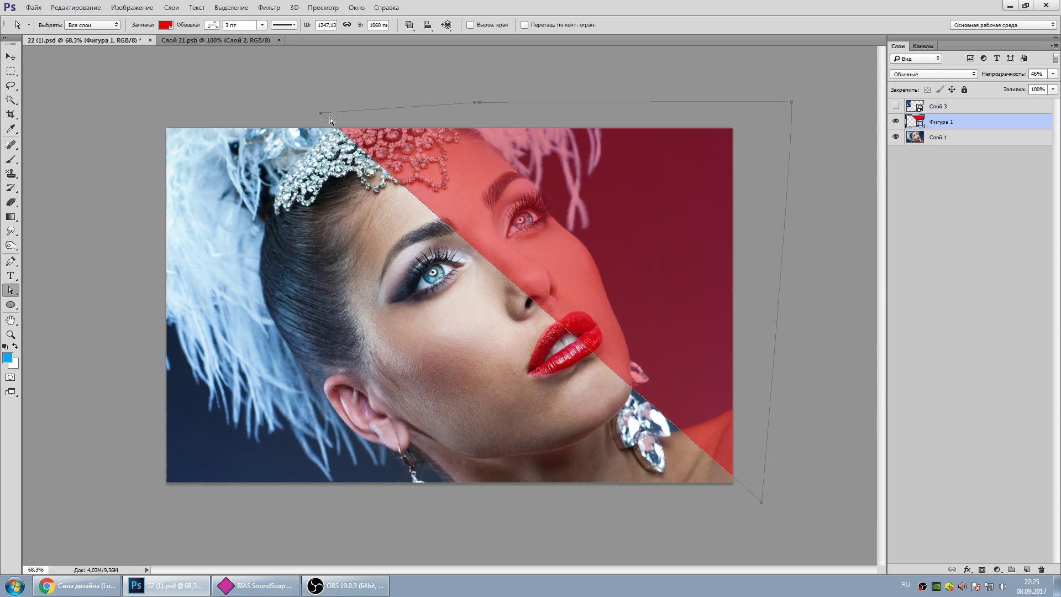
{"action": "left_click_drag", "start_coordinate": [320, 113], "coordinate": [340, 110]}
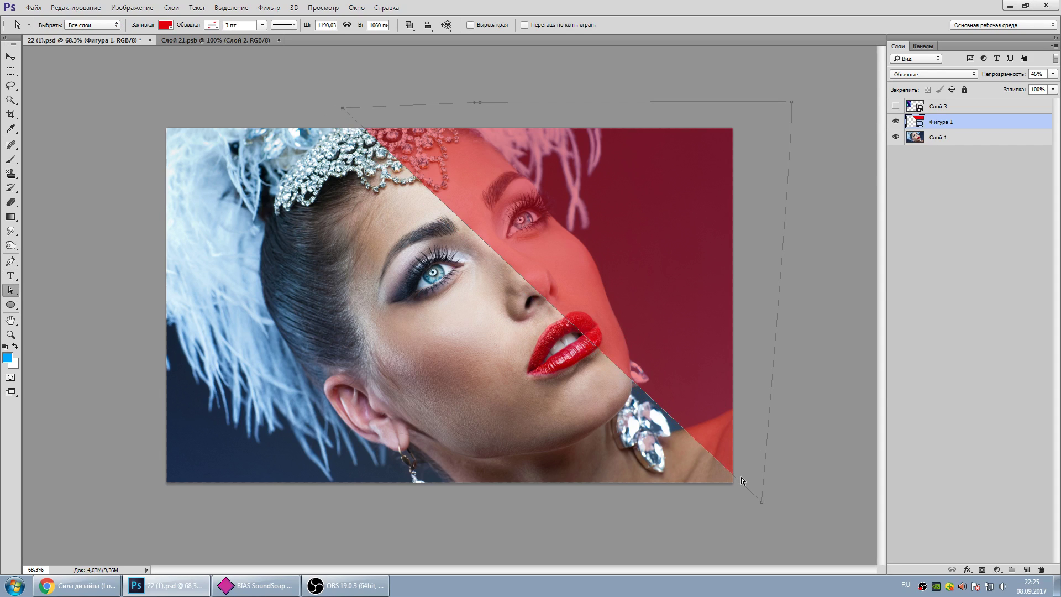
{"action": "left_click", "coordinate": [759, 506]}
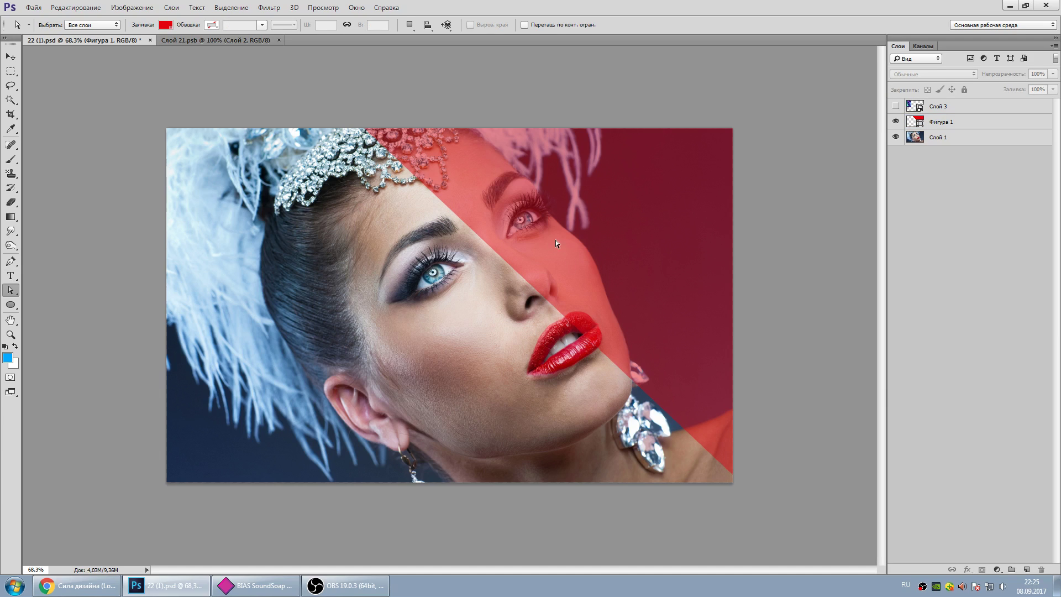
{"action": "left_click", "coordinate": [479, 175]}
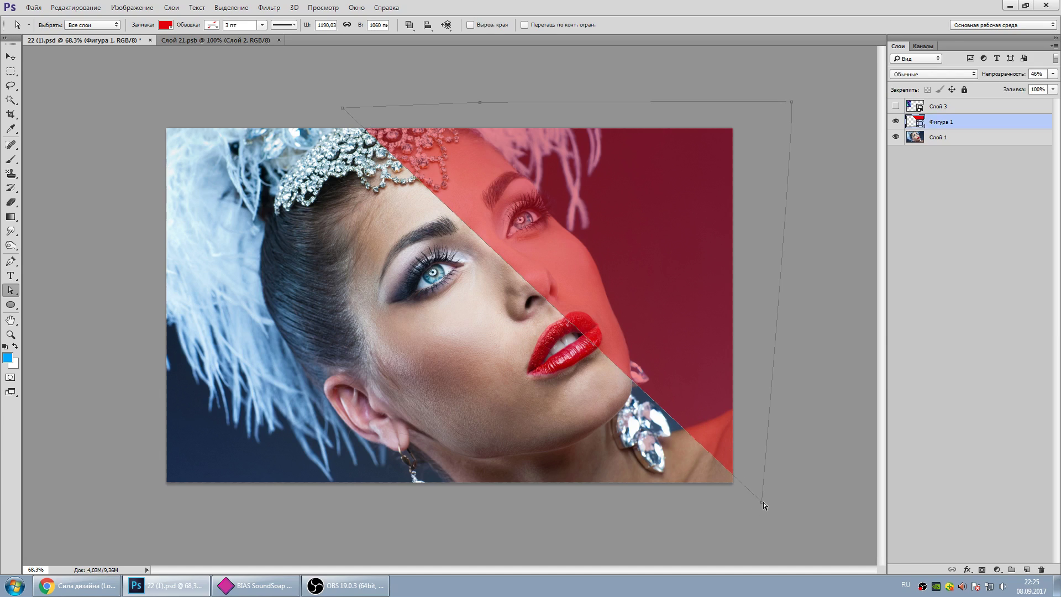
{"action": "left_click_drag", "start_coordinate": [761, 501], "coordinate": [718, 526]}
{"action": "left_click_drag", "start_coordinate": [344, 108], "coordinate": [376, 97]}
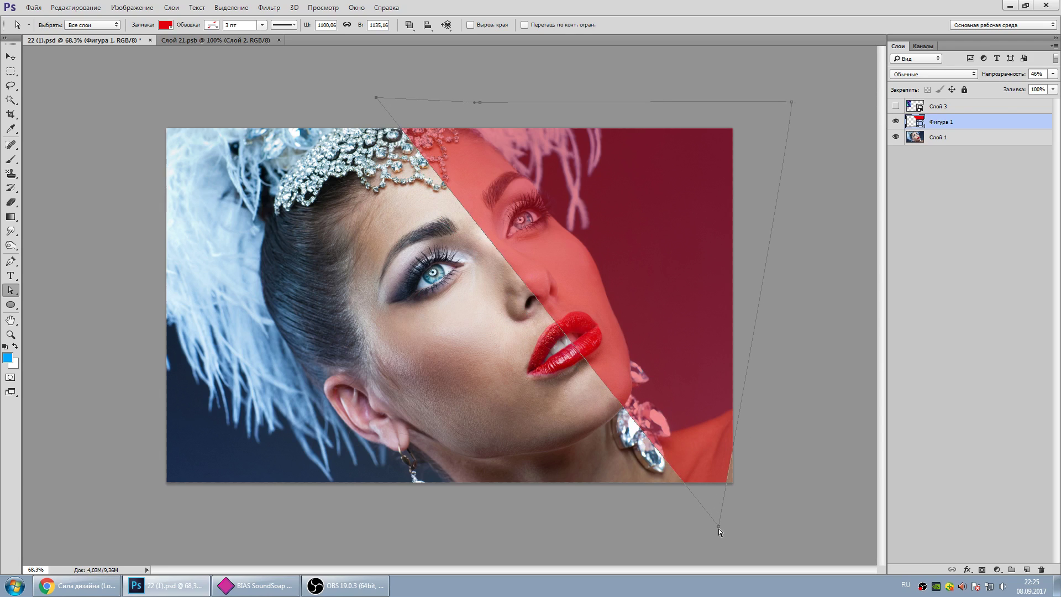
{"action": "left_click_drag", "start_coordinate": [719, 526], "coordinate": [744, 518]}
{"action": "mouse_move", "coordinate": [376, 99]}
{"action": "left_mouse_down"}
{"action": "mouse_move", "coordinate": [347, 111]}
{"action": "mouse_move", "coordinate": [362, 105]}
{"action": "left_mouse_up"}
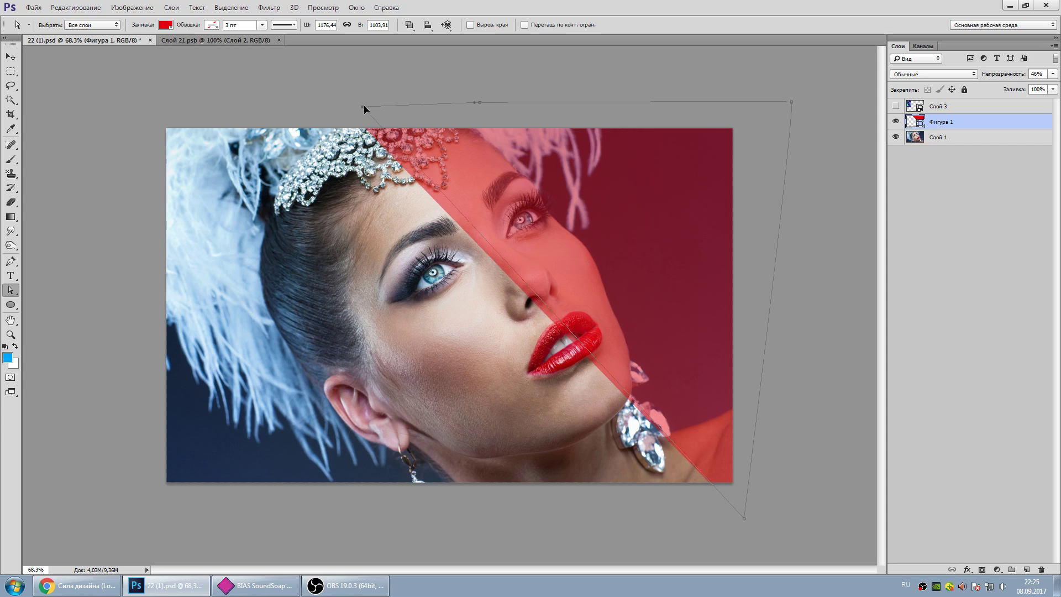
{"action": "left_click", "coordinate": [375, 111]}
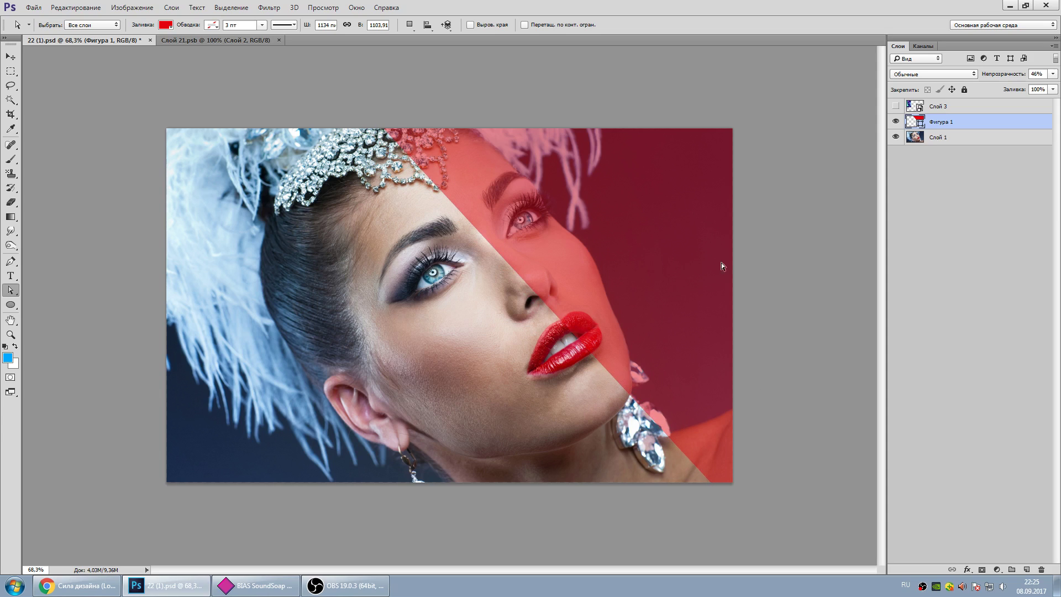
{"action": "left_click", "coordinate": [960, 139]}
{"action": "left_click", "coordinate": [1026, 570]}
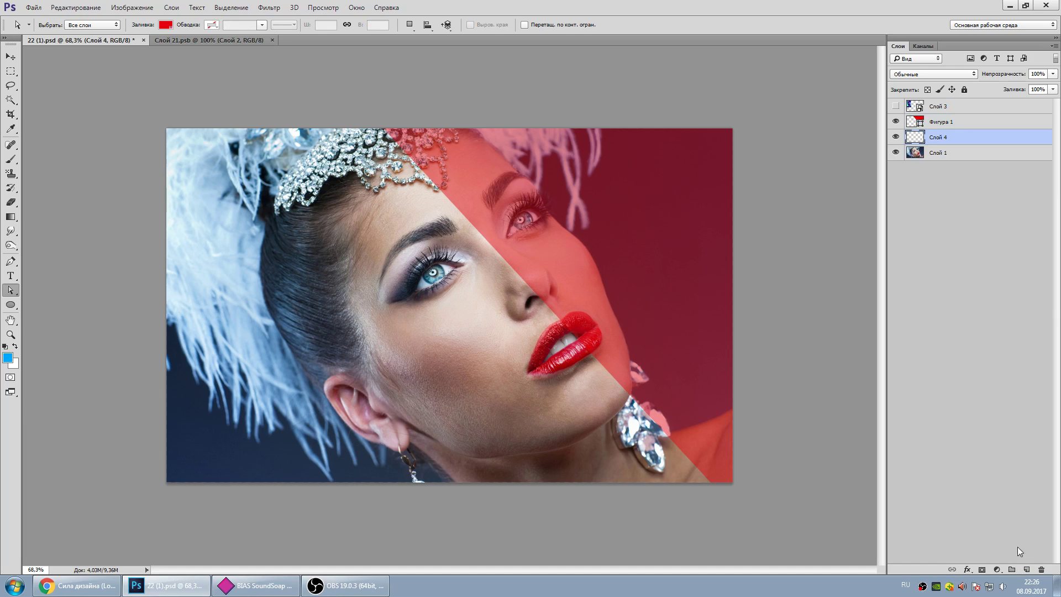
{"action": "left_click", "coordinate": [11, 261]}
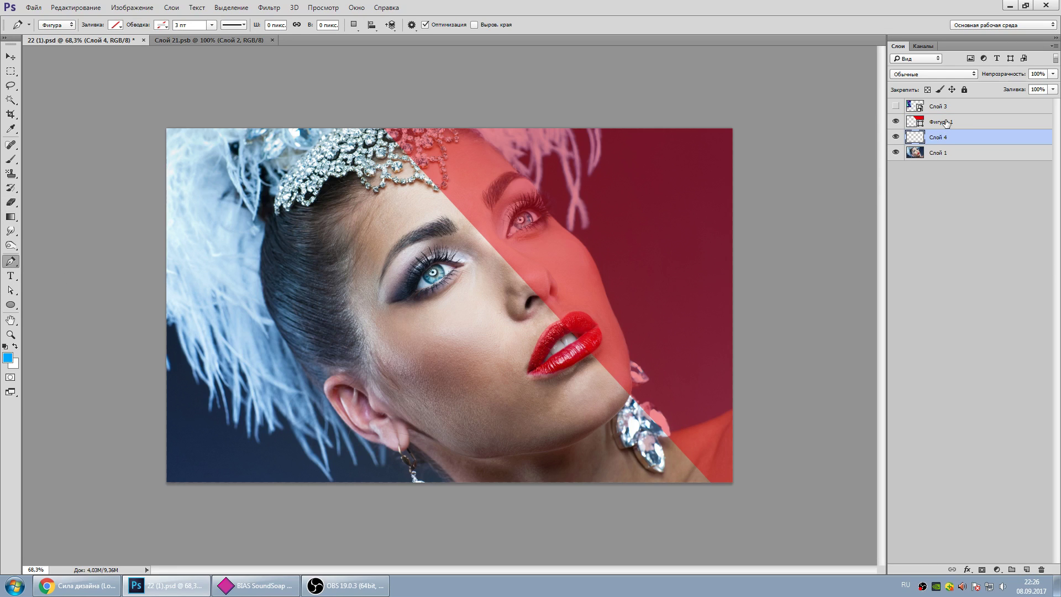
{"action": "left_click", "coordinate": [126, 408]}
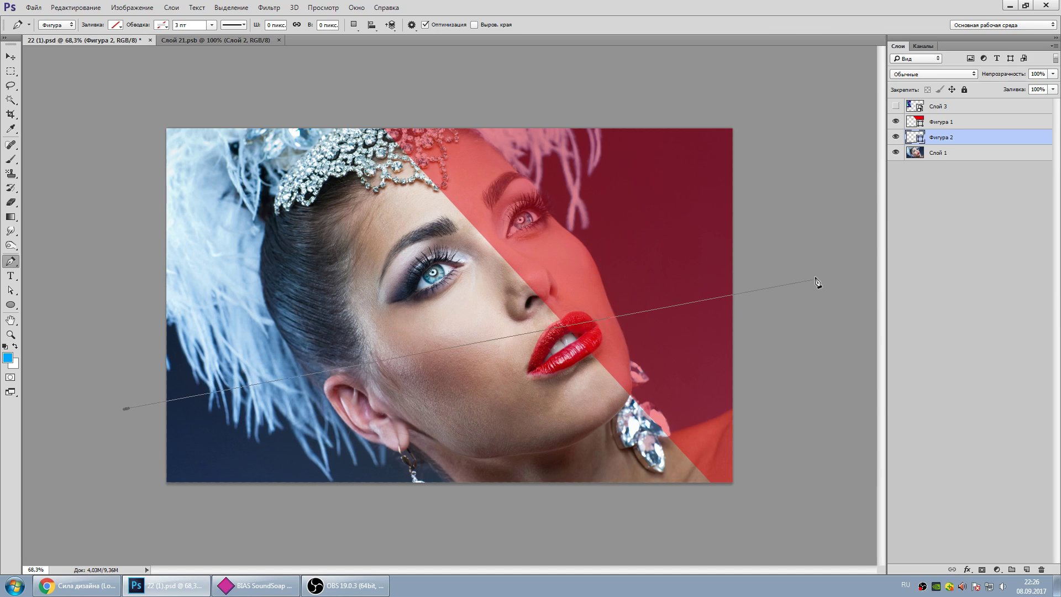
{"action": "left_click", "coordinate": [843, 249]}
{"action": "left_click", "coordinate": [800, 518]}
{"action": "left_click", "coordinate": [514, 557]}
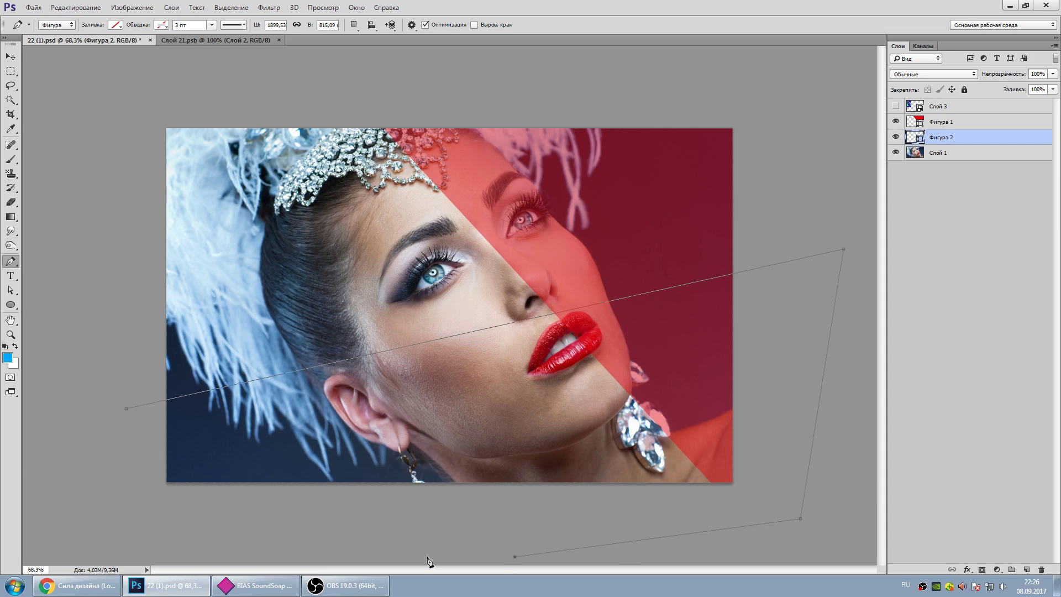
{"action": "left_click", "coordinate": [206, 538]}
{"action": "left_click", "coordinate": [123, 531]}
{"action": "left_click", "coordinate": [94, 476]}
{"action": "left_click", "coordinate": [126, 409]}
{"action": "left_click", "coordinate": [115, 25]}
{"action": "left_click", "coordinate": [165, 93]}
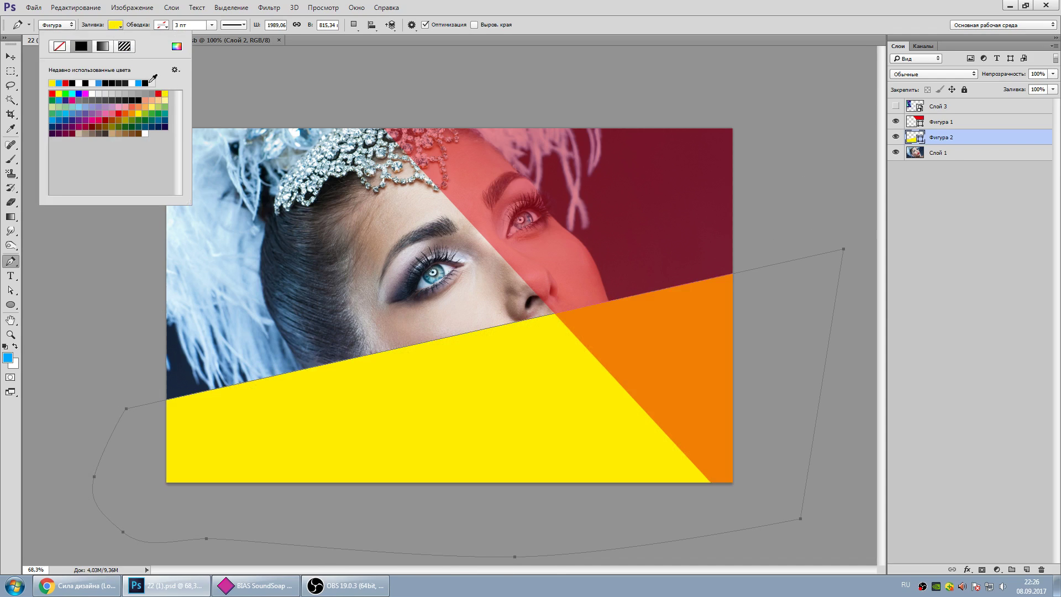
{"action": "key", "text": "v"}
{"action": "left_click", "coordinate": [1053, 75]}
{"action": "left_click_drag", "start_coordinate": [1053, 85], "coordinate": [1029, 86]}
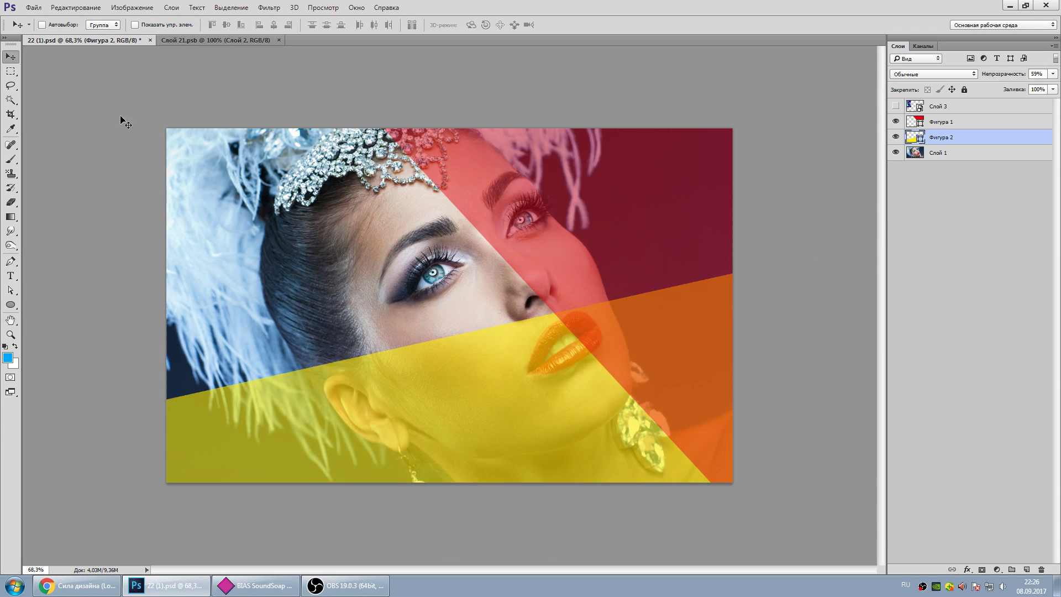
{"action": "left_click", "coordinate": [896, 105]}
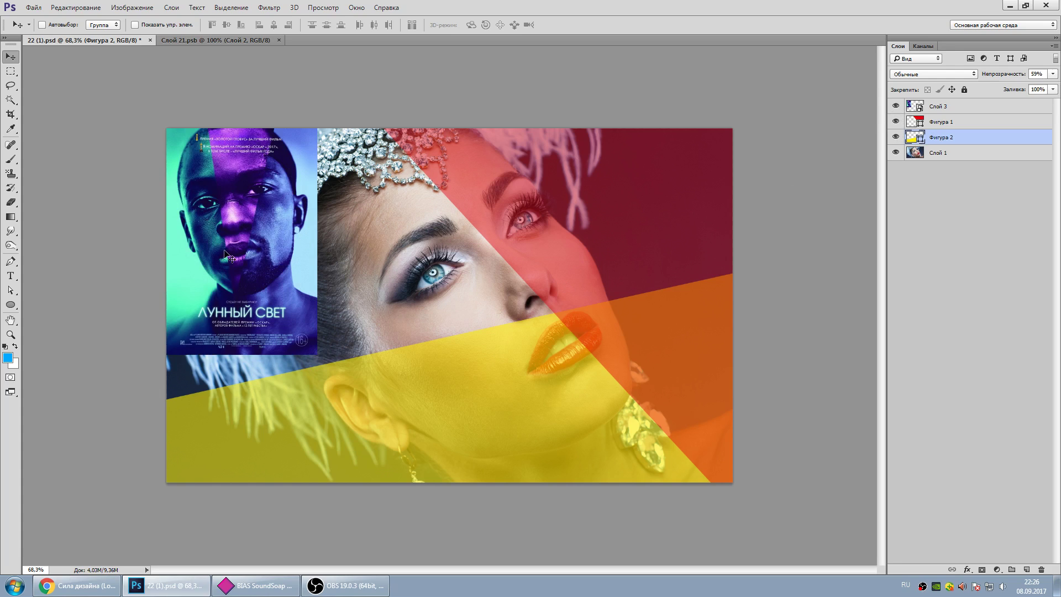
{"action": "left_click", "coordinate": [895, 138]}
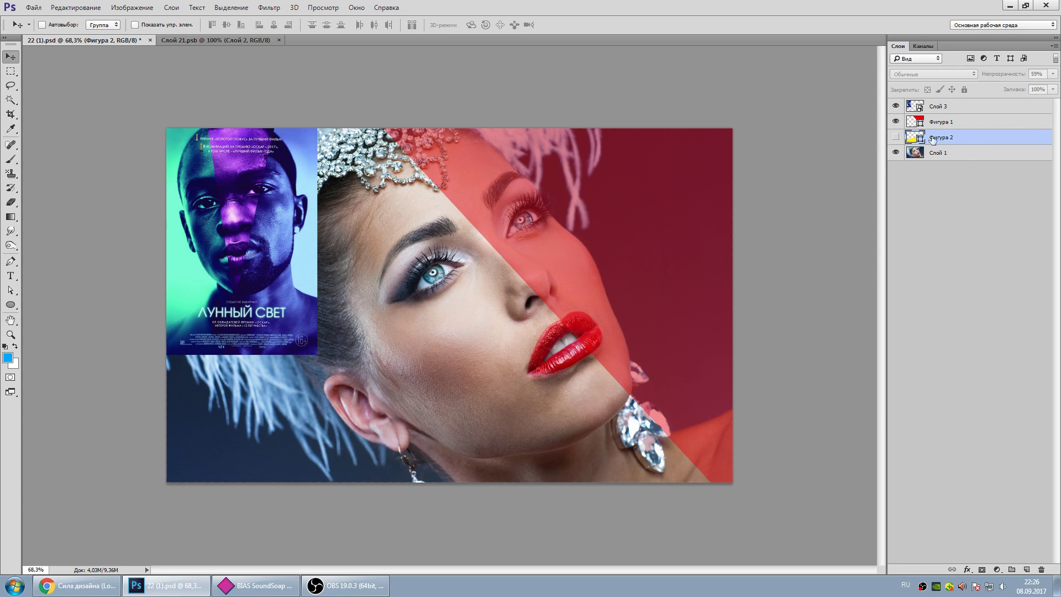
{"action": "left_click", "coordinate": [896, 106]}
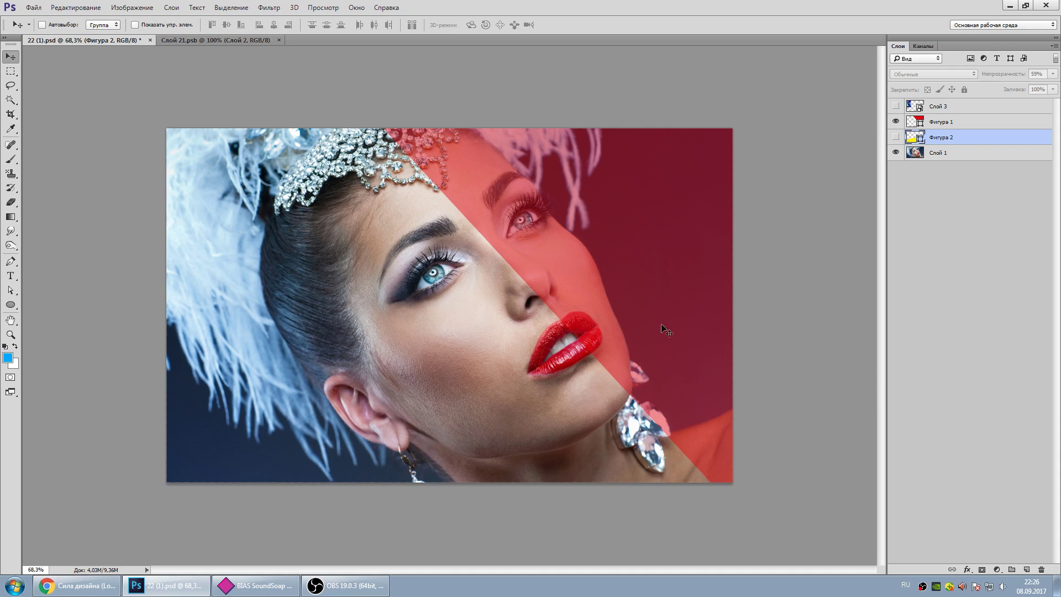
- Delete the yellow wedge layer and add a new empty layer with the Pen tool
{"action": "key", "text": "Delete"}
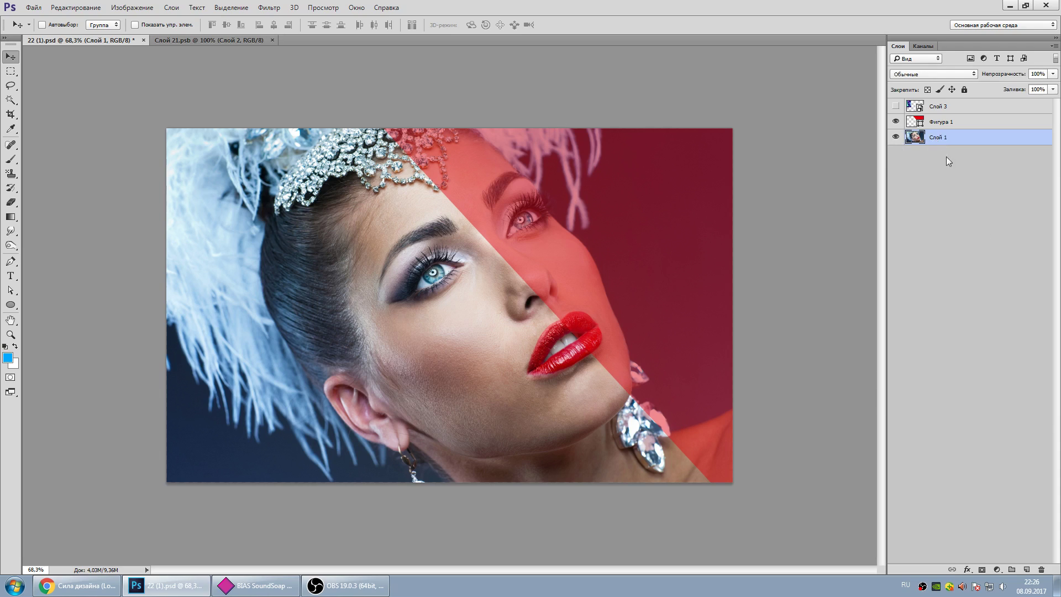
{"action": "left_click", "coordinate": [1026, 570]}
{"action": "left_click", "coordinate": [10, 262]}
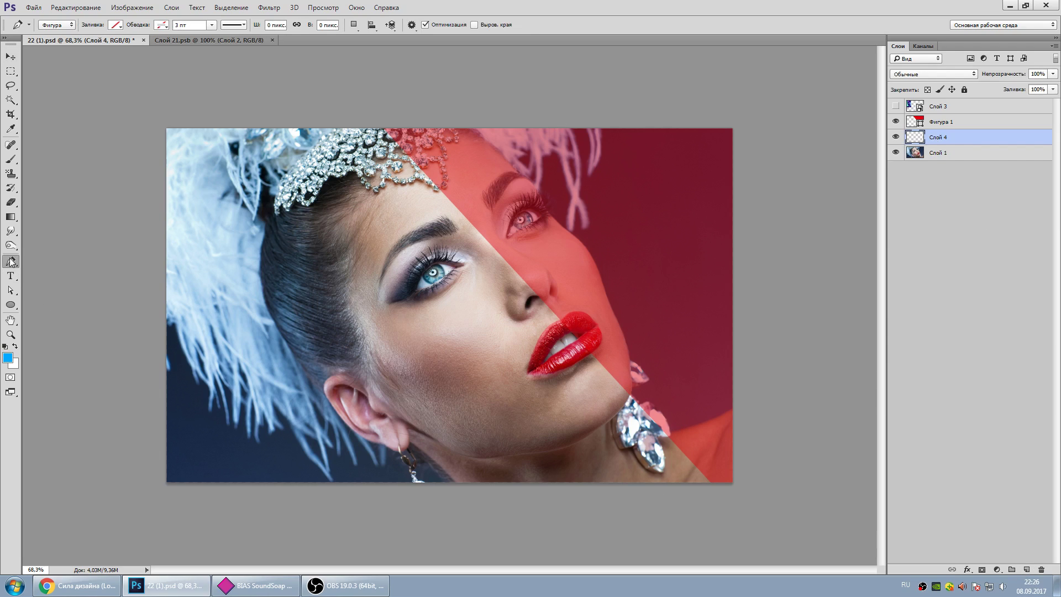
- Show the Лунный свет poster scaled down in the top-left corner and start a new wedge outline
{"action": "left_click", "coordinate": [895, 107]}
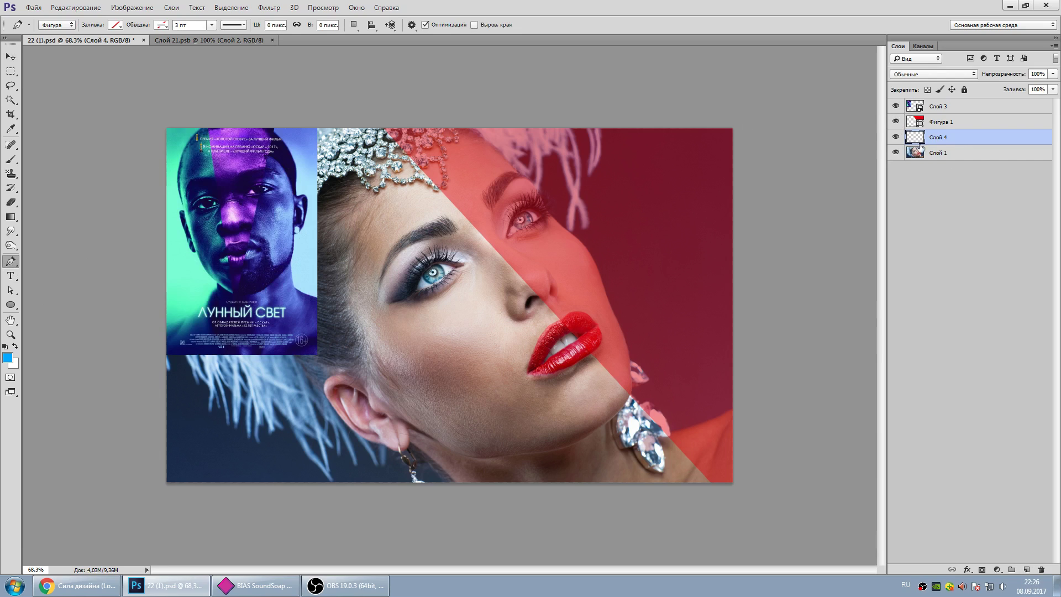
{"action": "left_click", "coordinate": [937, 111]}
{"action": "key", "text": "ctrl+t"}
{"action": "left_click_drag", "start_coordinate": [313, 358], "coordinate": [256, 263]}
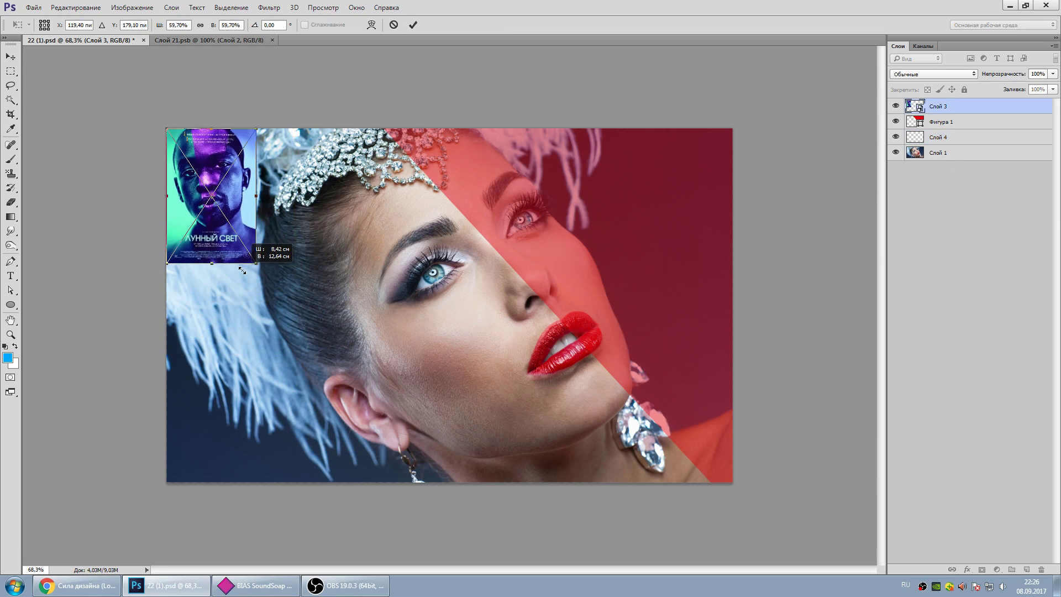
{"action": "key", "text": "Return"}
{"action": "left_click", "coordinate": [937, 137]}
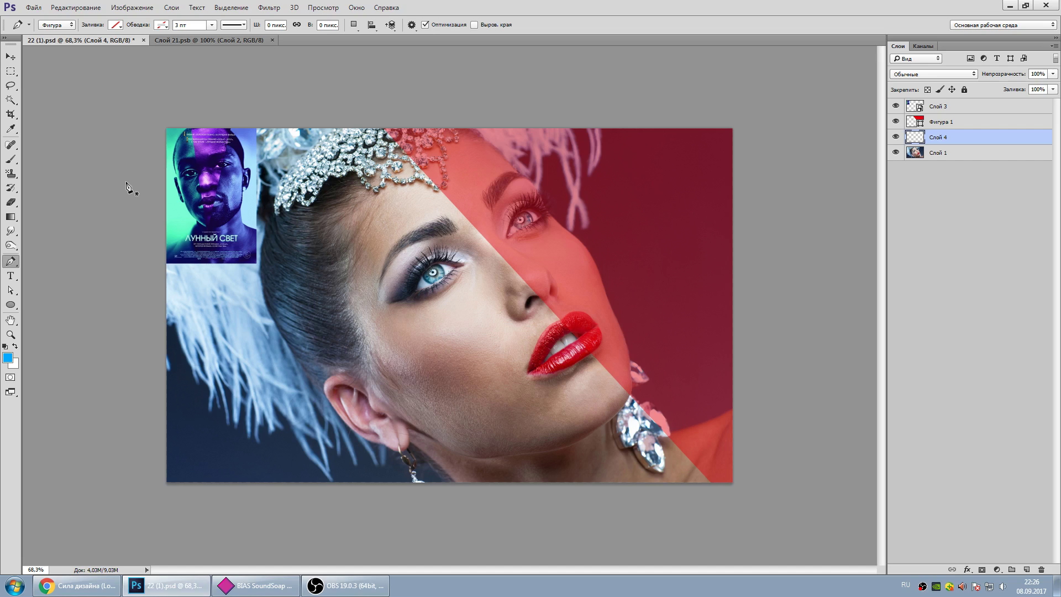
{"action": "left_click", "coordinate": [103, 208]}
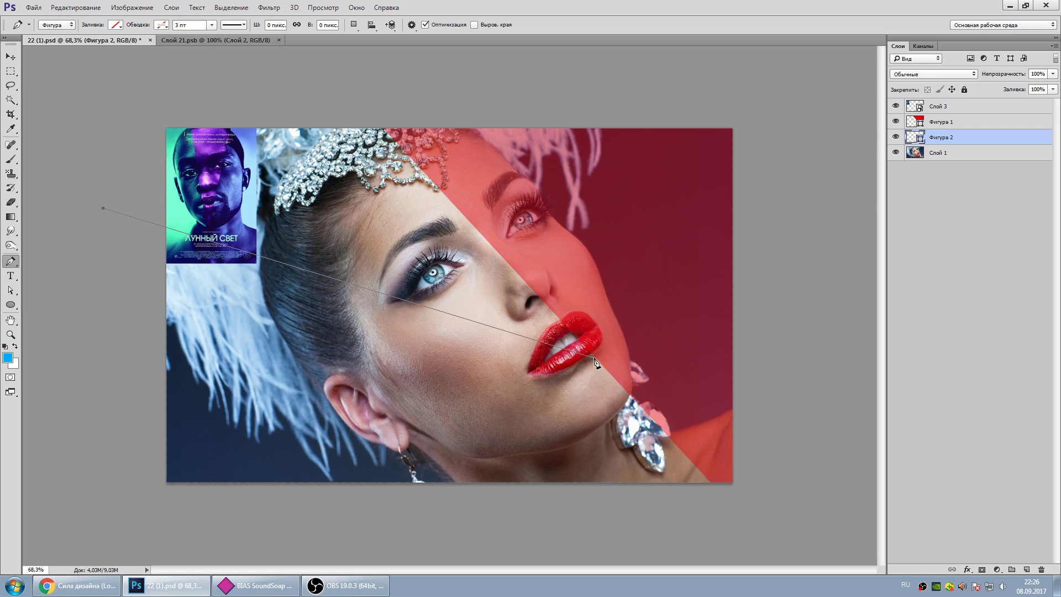
- Outline a second wedge from beside the earring across the top-left and close it
{"action": "left_click", "coordinate": [649, 384]}
{"action": "left_click", "coordinate": [546, 86]}
{"action": "left_click", "coordinate": [285, 77]}
{"action": "left_click", "coordinate": [158, 84]}
{"action": "left_click", "coordinate": [101, 104]}
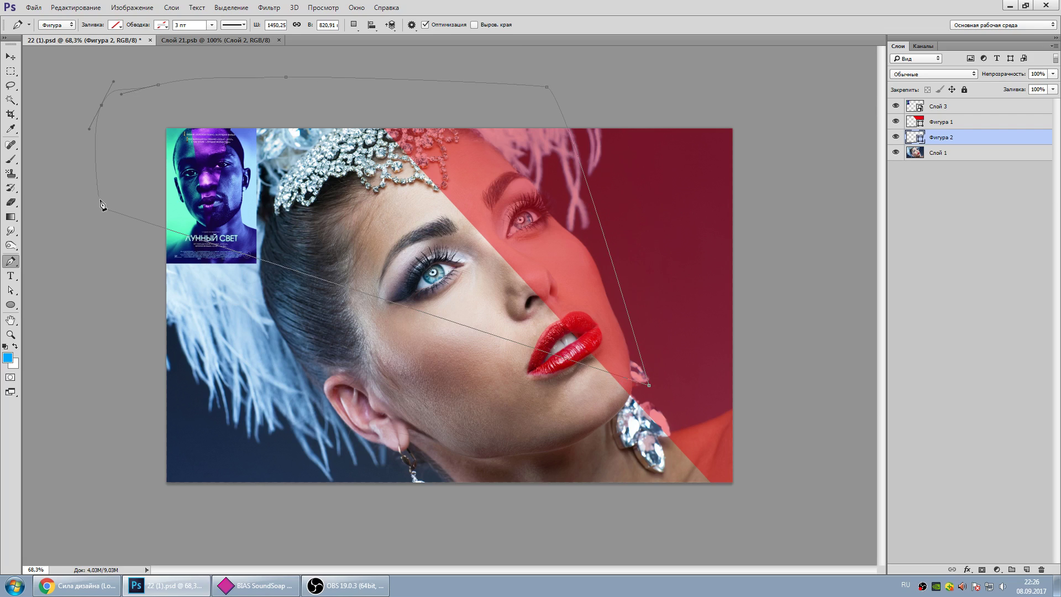
{"action": "left_click_drag", "start_coordinate": [103, 207], "coordinate": [104, 213]}
- Give the Фигура 2 wedge 22% opacity and recolour its fill blue
{"action": "left_click", "coordinate": [116, 25]}
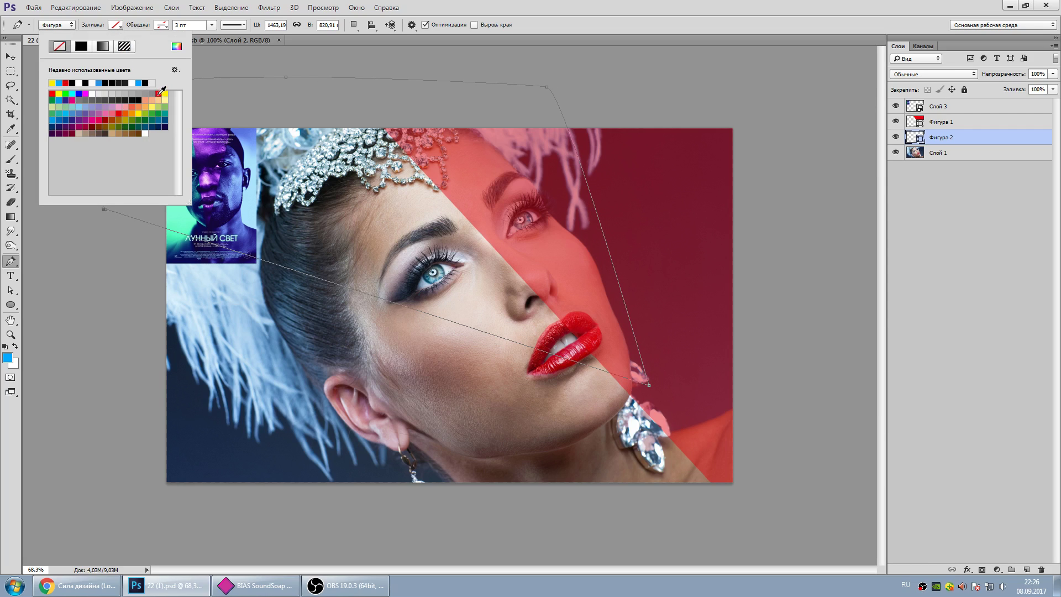
{"action": "left_click", "coordinate": [160, 93]}
{"action": "left_click", "coordinate": [10, 56]}
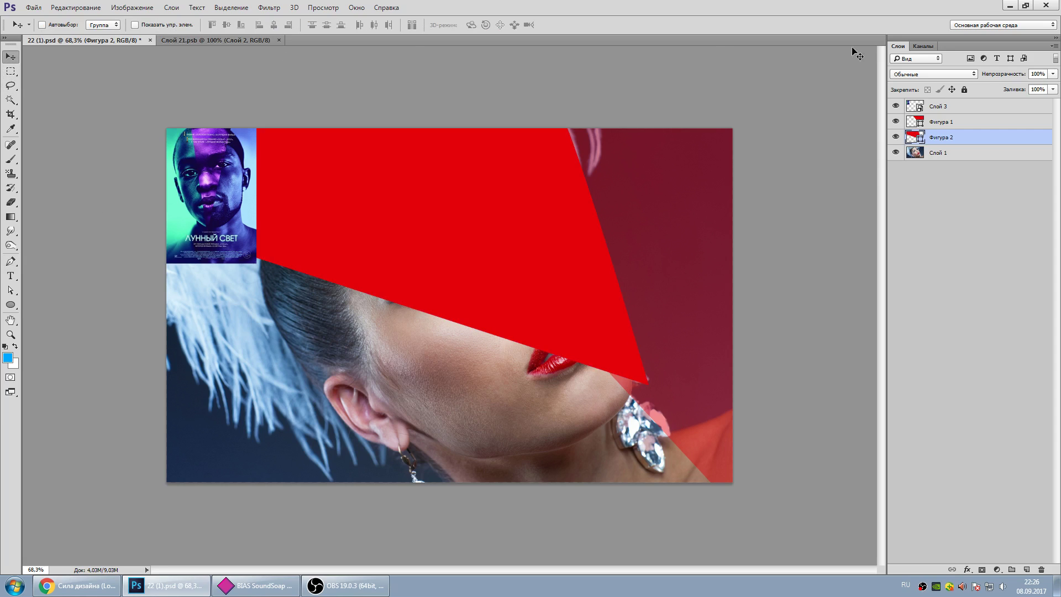
{"action": "left_click", "coordinate": [1053, 73]}
{"action": "left_click_drag", "start_coordinate": [1049, 86], "coordinate": [1009, 85]}
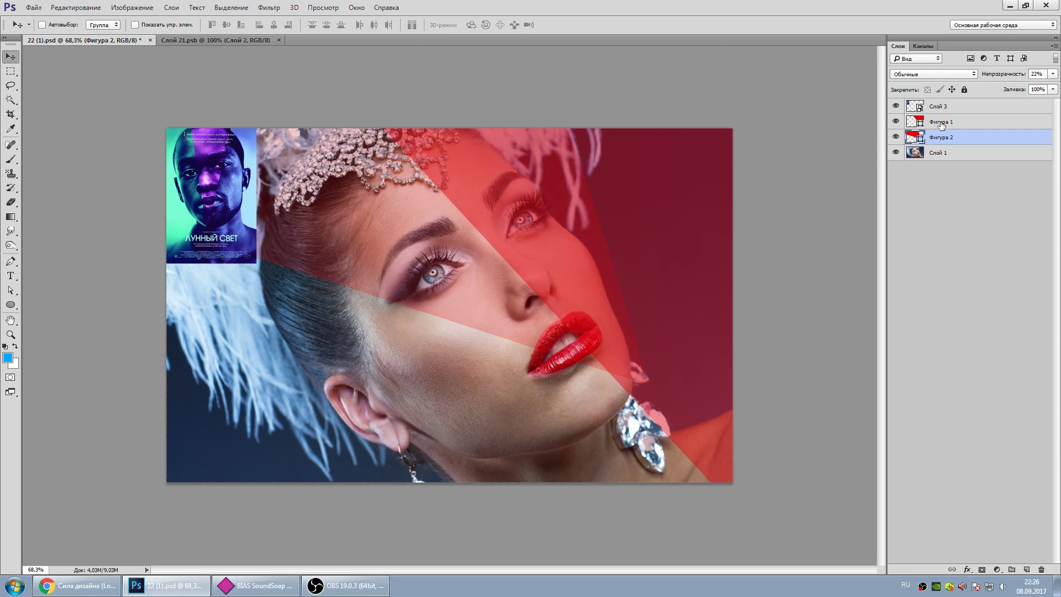
{"action": "double_click", "coordinate": [915, 137]}
{"action": "left_click", "coordinate": [858, 260]}
{"action": "left_click", "coordinate": [884, 248]}
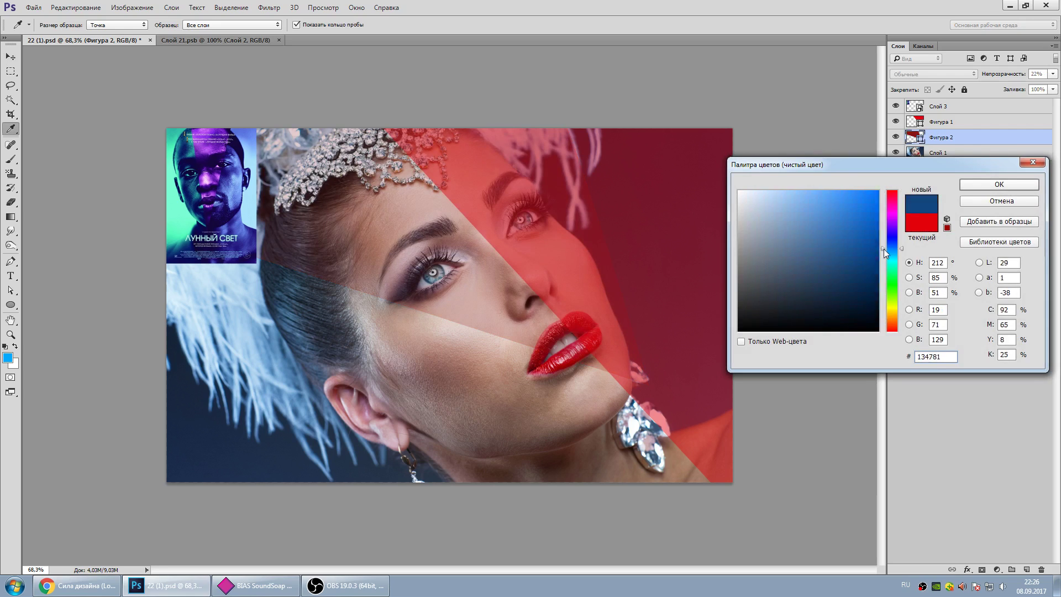
{"action": "left_click", "coordinate": [1019, 182]}
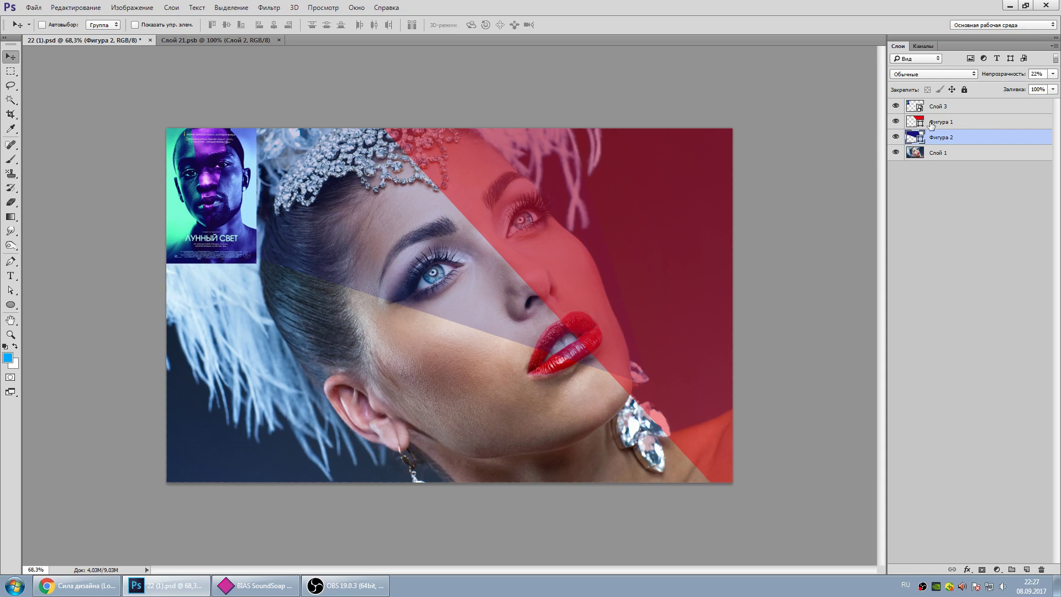
- Hide both Фигура 1 and Фигура 2 and select the base portrait layer Слой 1
{"action": "left_click", "coordinate": [896, 121]}
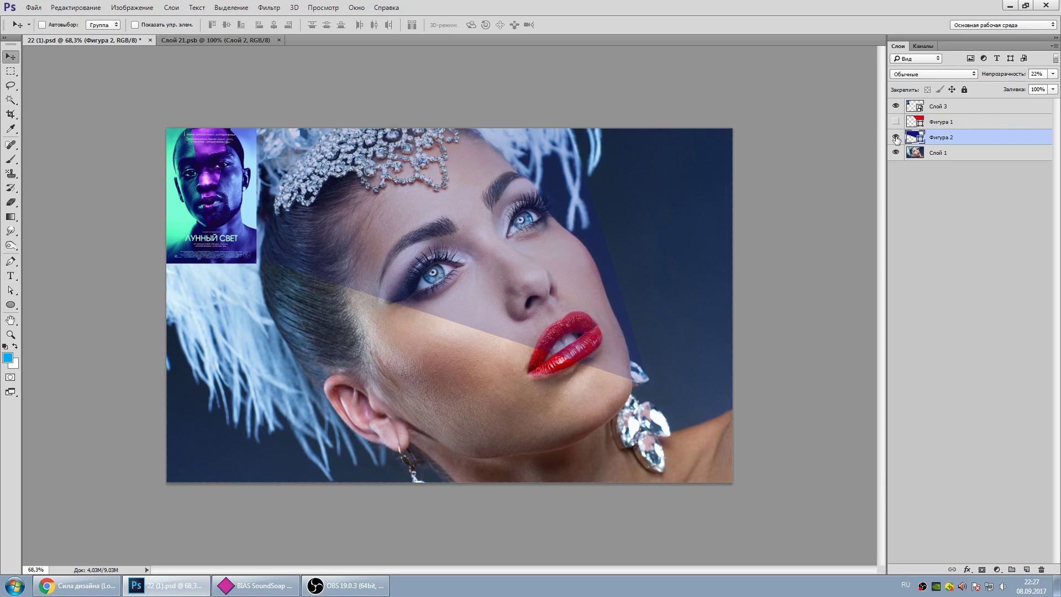
{"action": "left_click", "coordinate": [895, 137]}
{"action": "left_click", "coordinate": [896, 122]}
{"action": "left_click", "coordinate": [896, 137]}
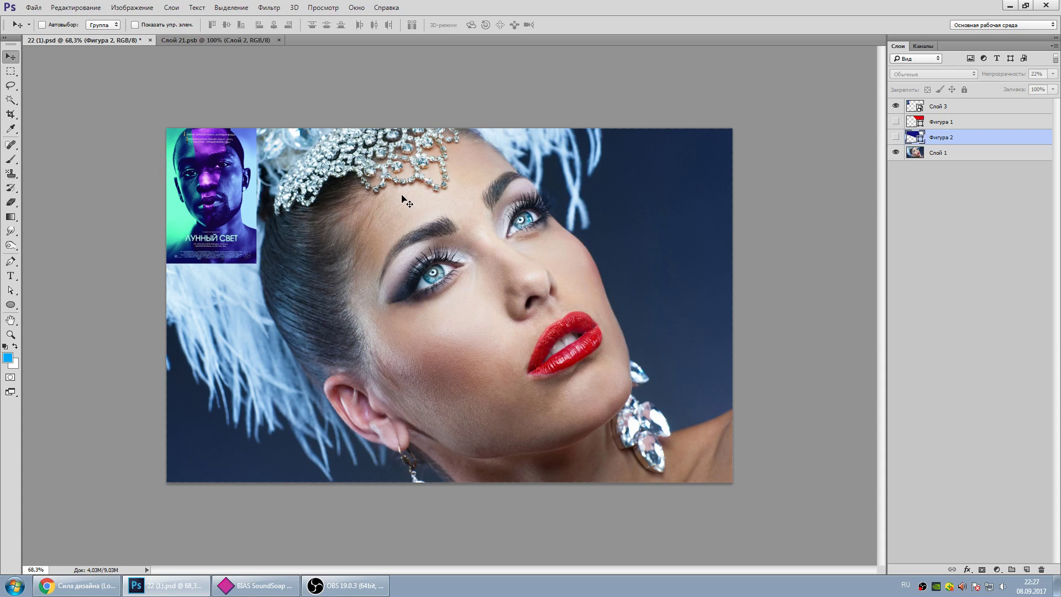
{"action": "left_click", "coordinate": [946, 160]}
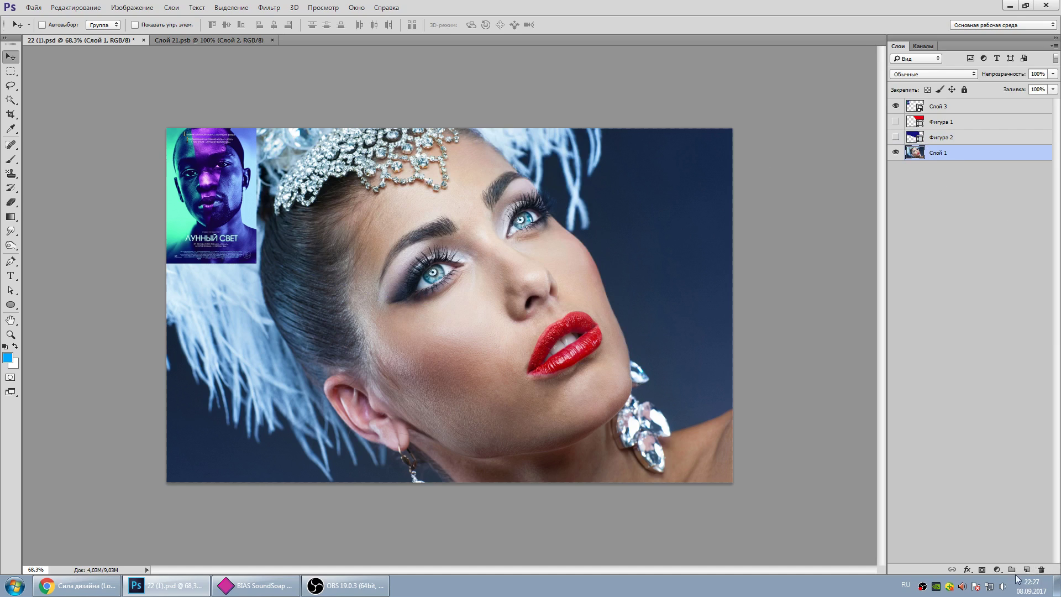
- Add a Gradient Map adjustment above Слой 1 and open its gradient editor
{"action": "left_click", "coordinate": [997, 569]}
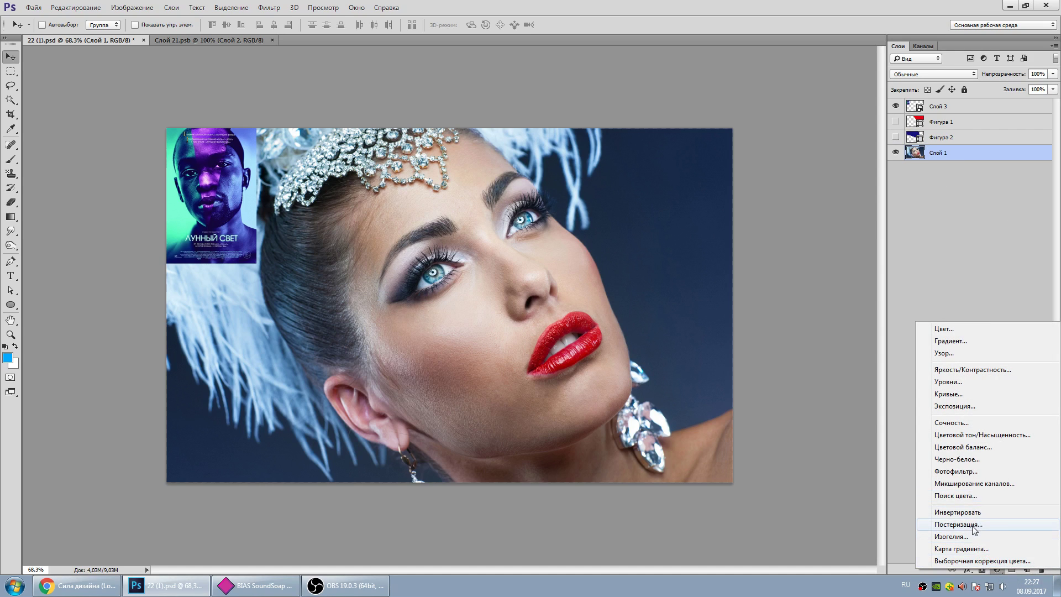
{"action": "left_click", "coordinate": [961, 549]}
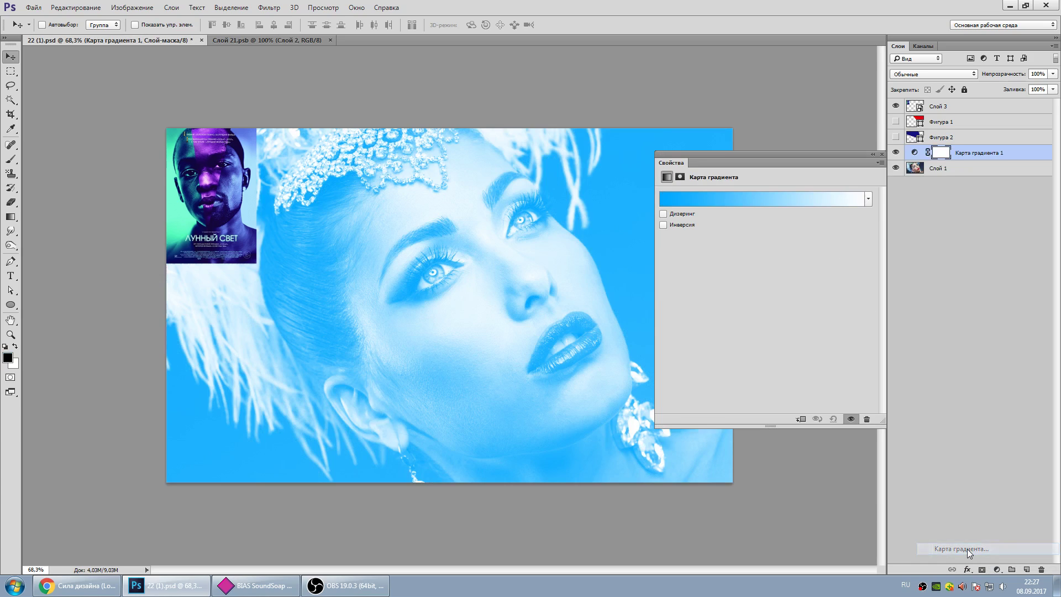
{"action": "left_click", "coordinate": [714, 200]}
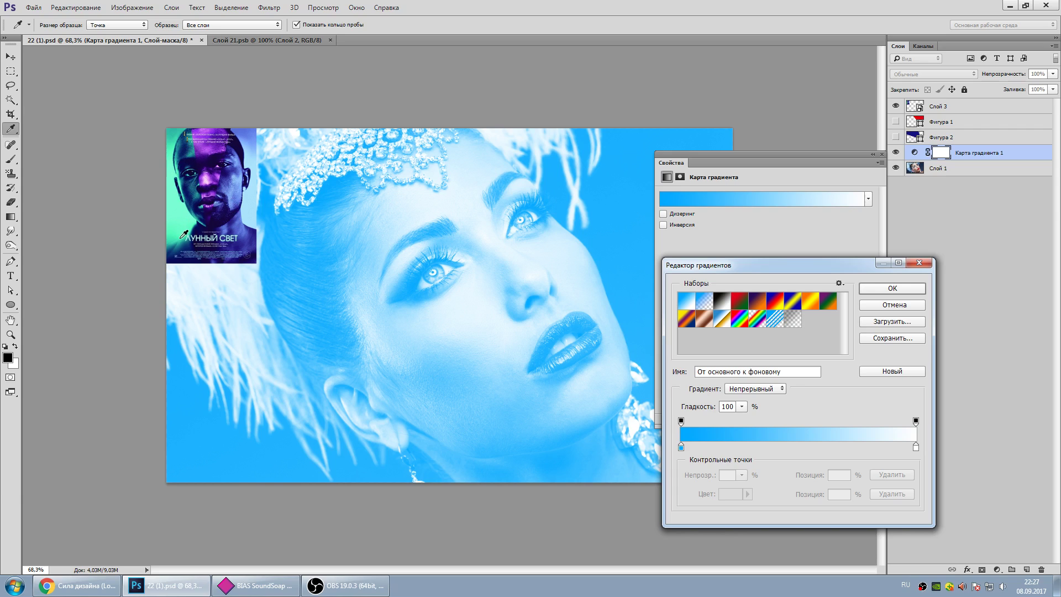
- Set the gradient's right stop to bright aqua 00ffcc
{"action": "double_click", "coordinate": [915, 446]}
{"action": "left_click", "coordinate": [892, 292]}
{"action": "left_click", "coordinate": [862, 239]}
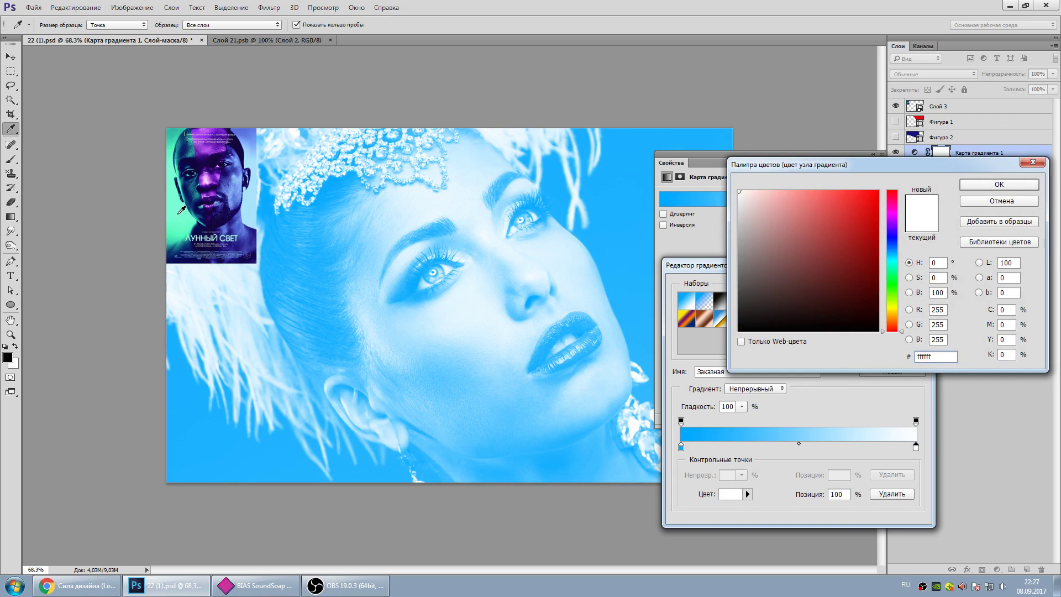
{"action": "left_click_drag", "start_coordinate": [890, 294], "coordinate": [889, 262]}
{"action": "left_click", "coordinate": [848, 231]}
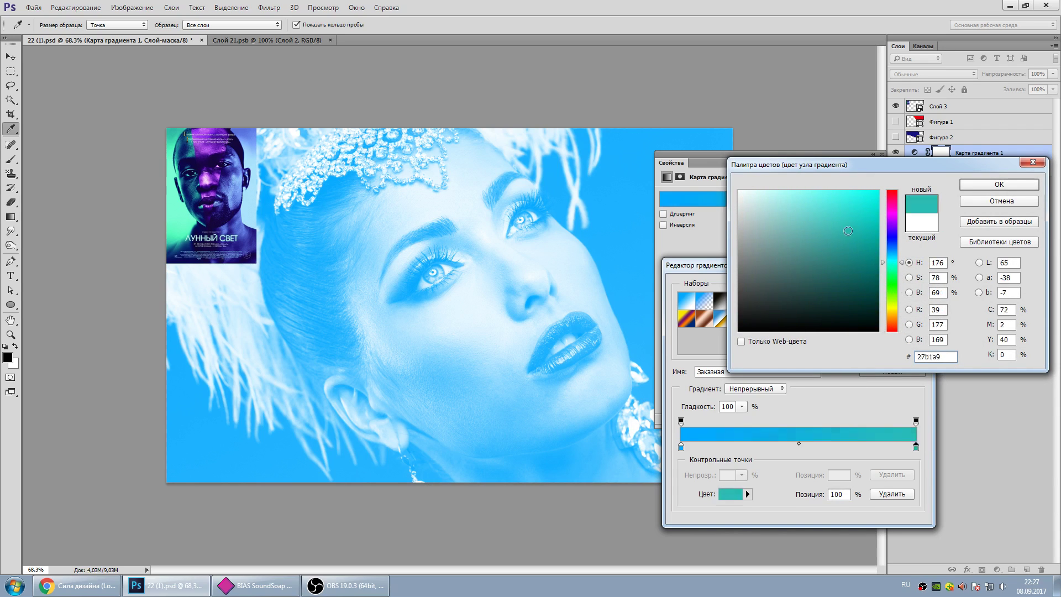
{"action": "left_click_drag", "start_coordinate": [848, 230], "coordinate": [899, 200]}
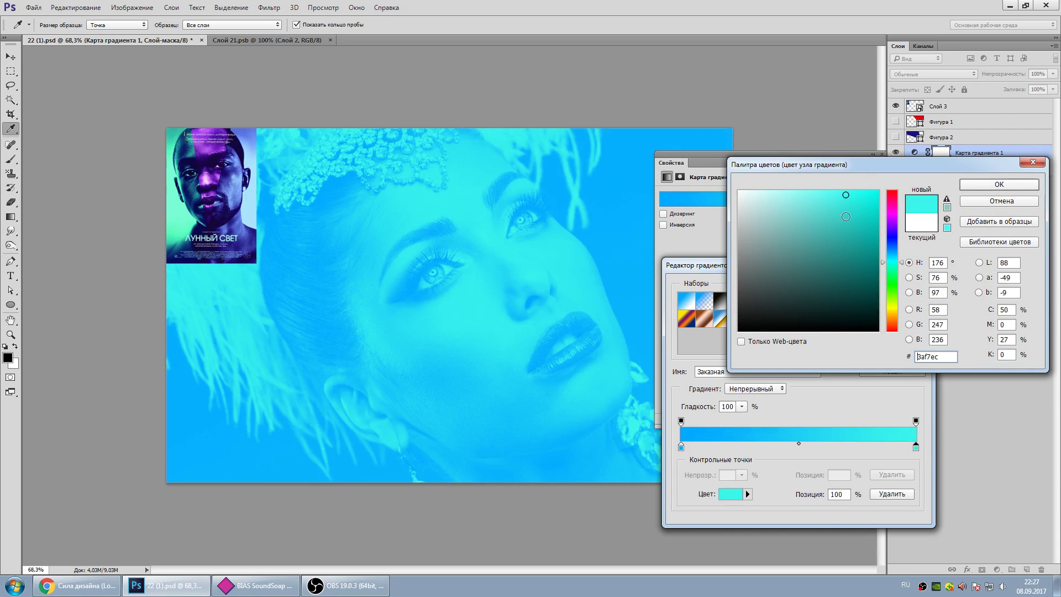
{"action": "left_click", "coordinate": [894, 265]}
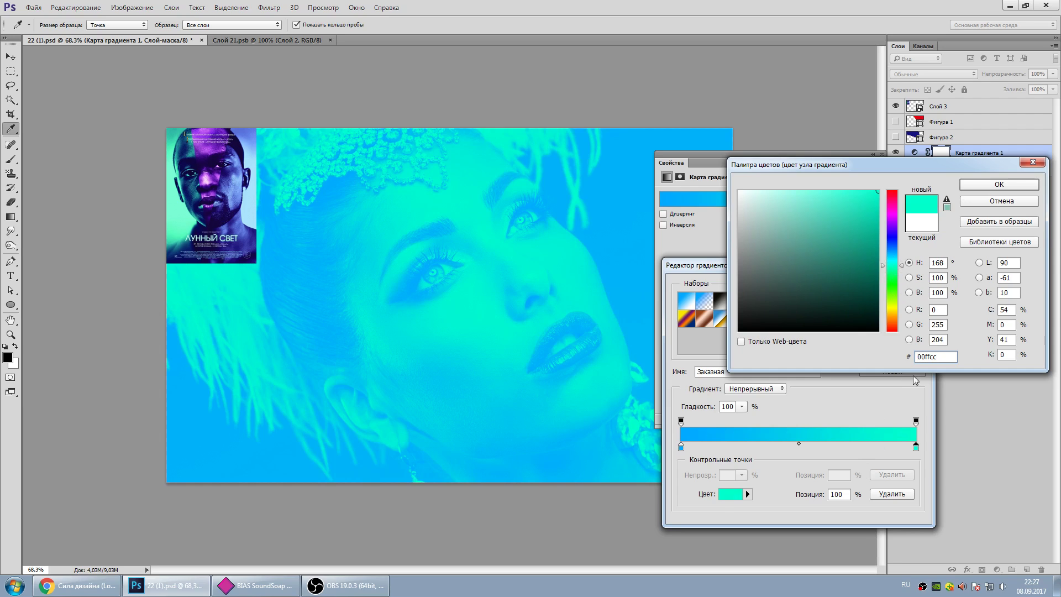
{"action": "left_click", "coordinate": [999, 184]}
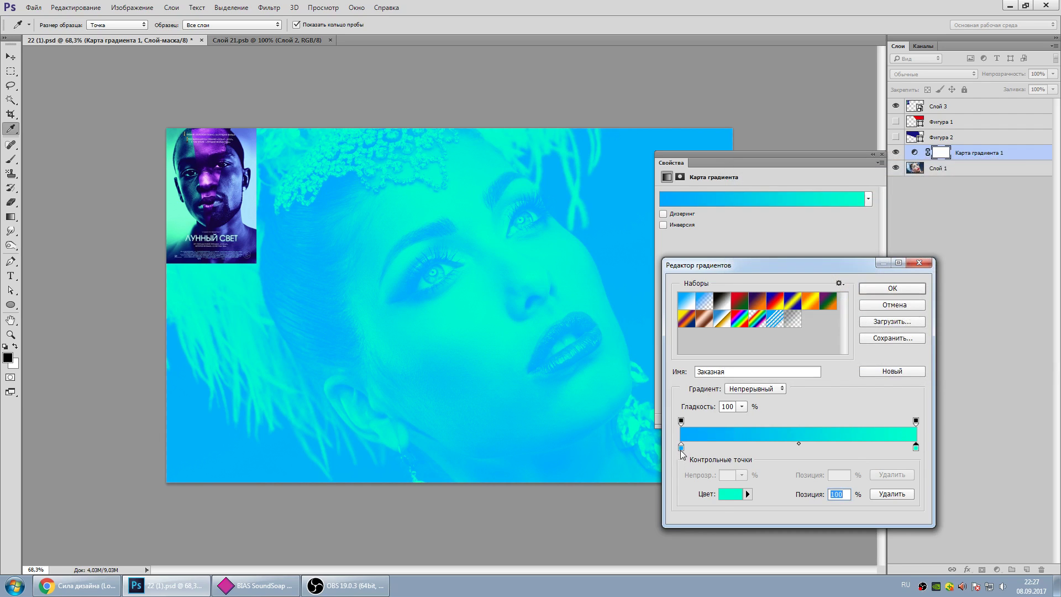
- Set the left stop to navy 002061 and slide it to 26%
{"action": "double_click", "coordinate": [681, 449]}
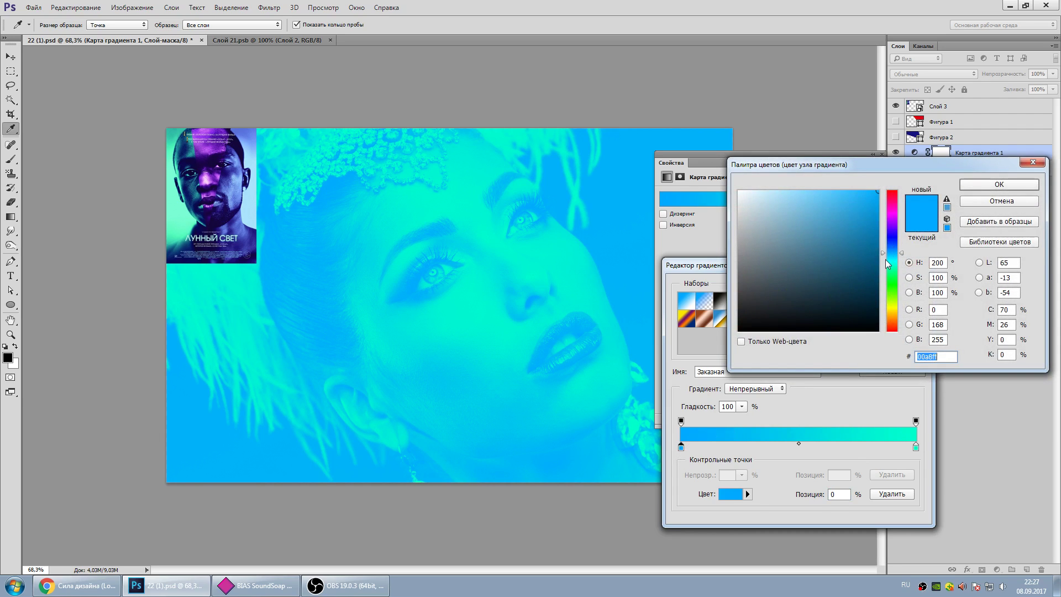
{"action": "left_click_drag", "start_coordinate": [885, 259], "coordinate": [888, 250]}
{"action": "left_click", "coordinate": [878, 277]}
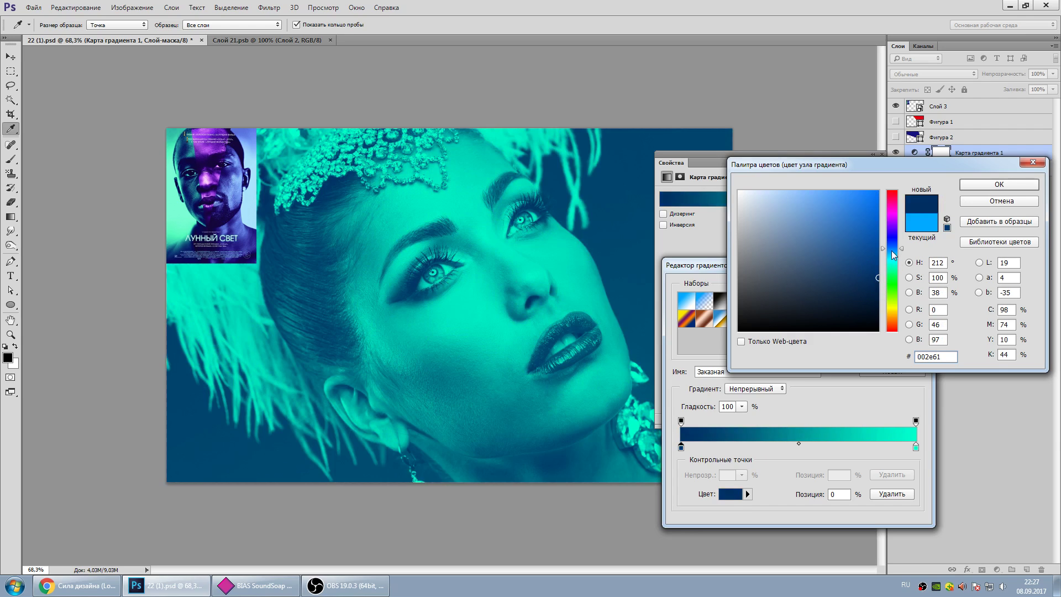
{"action": "left_click_drag", "start_coordinate": [891, 250], "coordinate": [891, 245]}
{"action": "left_click", "coordinate": [976, 184]}
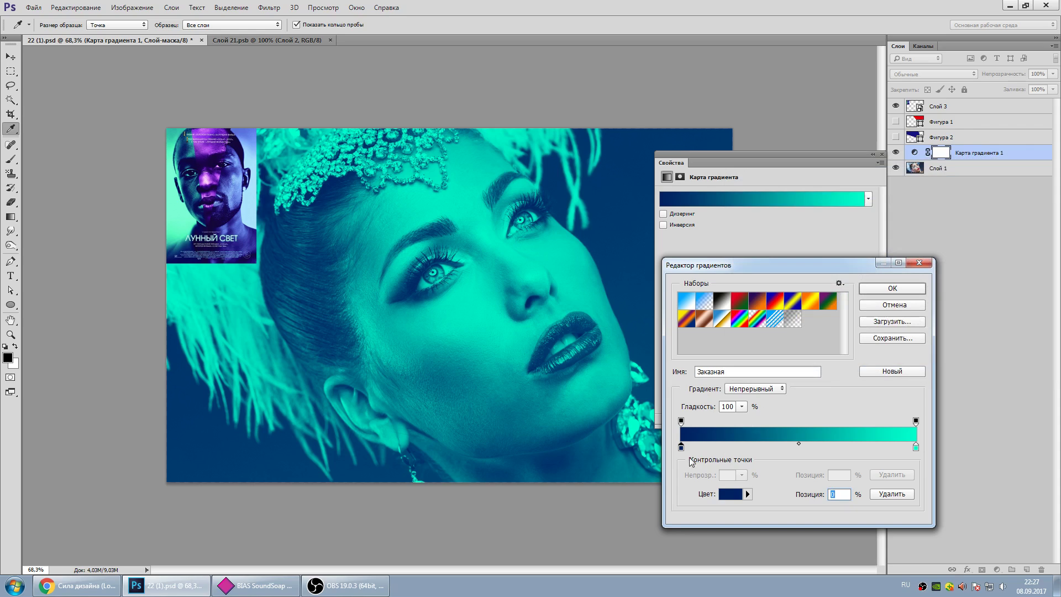
{"action": "left_click_drag", "start_coordinate": [681, 446], "coordinate": [741, 446]}
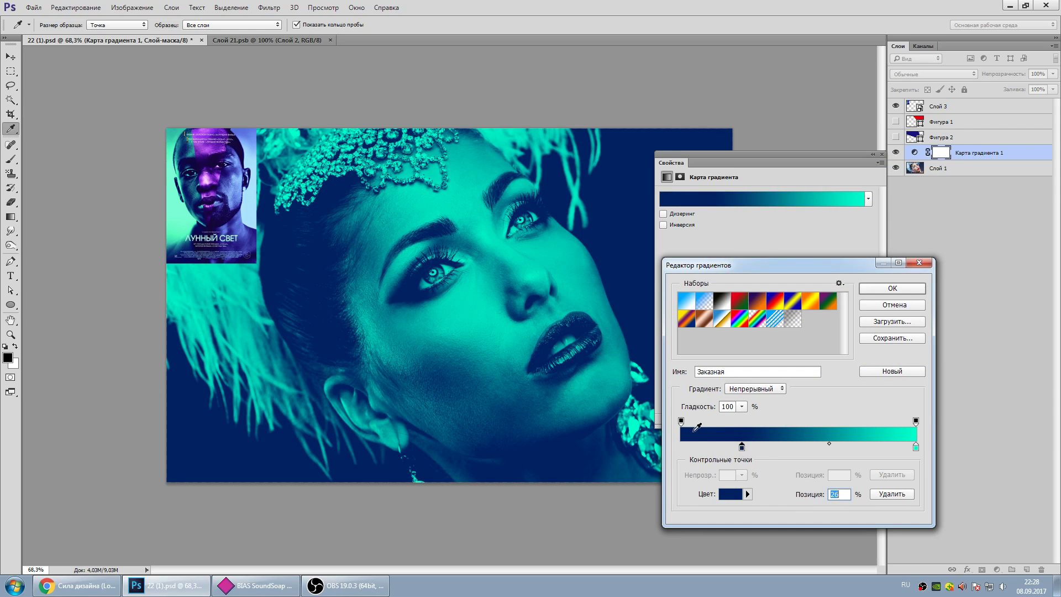
- Try then remove a purple stop, return the navy stop to the left end, and confirm
{"action": "left_click", "coordinate": [681, 449]}
{"action": "double_click", "coordinate": [681, 448]}
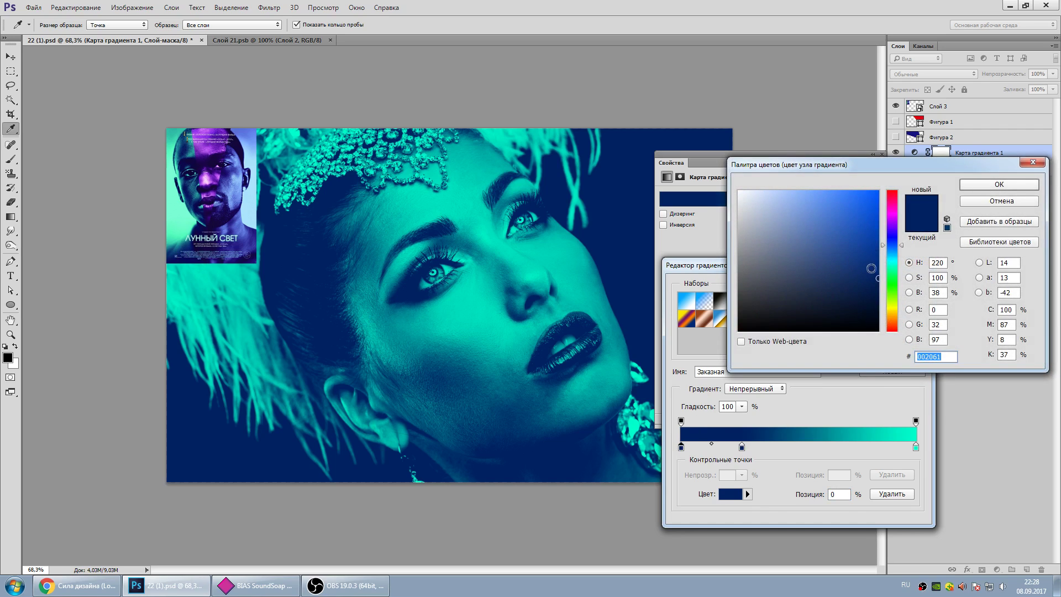
{"action": "mouse_move", "coordinate": [894, 245]}
{"action": "left_mouse_down"}
{"action": "mouse_move", "coordinate": [892, 211]}
{"action": "mouse_move", "coordinate": [896, 271]}
{"action": "mouse_move", "coordinate": [893, 236]}
{"action": "left_mouse_up"}
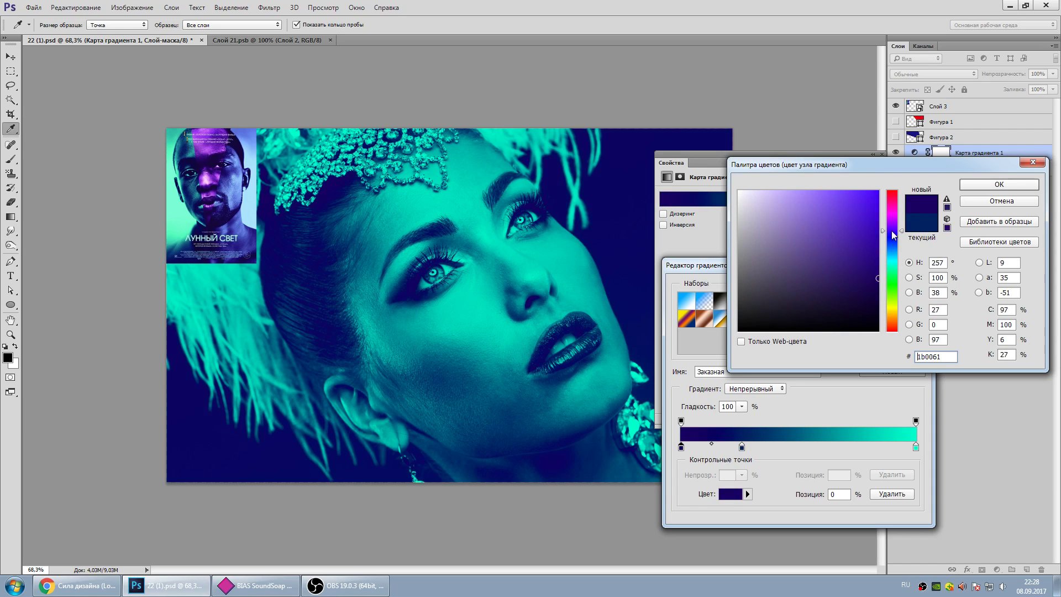
{"action": "left_click_drag", "start_coordinate": [874, 290], "coordinate": [886, 264]}
{"action": "left_click", "coordinate": [988, 185]}
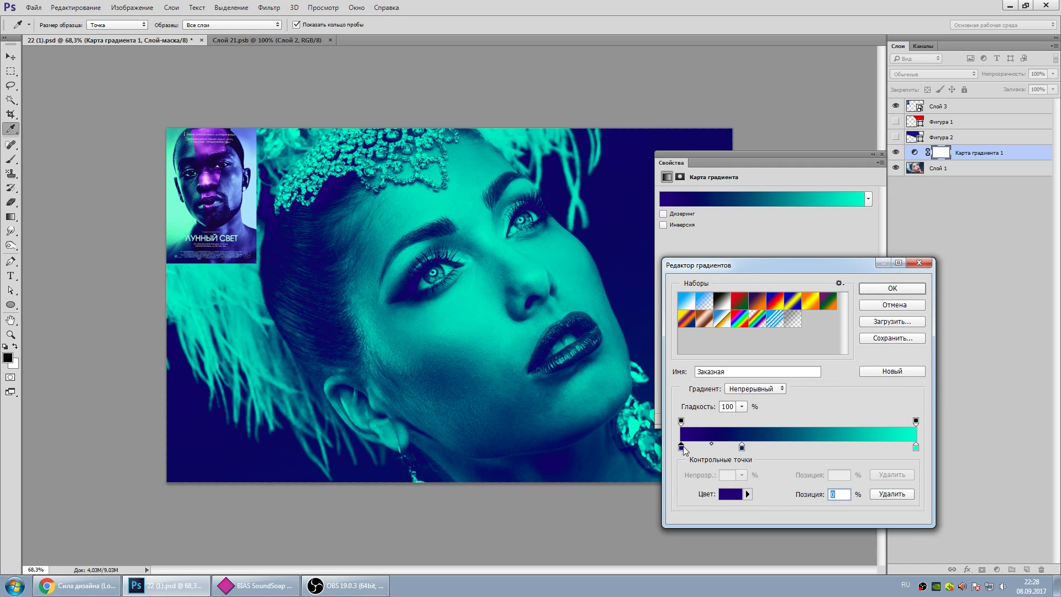
{"action": "left_click_drag", "start_coordinate": [680, 452], "coordinate": [683, 475]}
{"action": "left_click", "coordinate": [740, 448]}
{"action": "left_click_drag", "start_coordinate": [742, 451], "coordinate": [657, 445]}
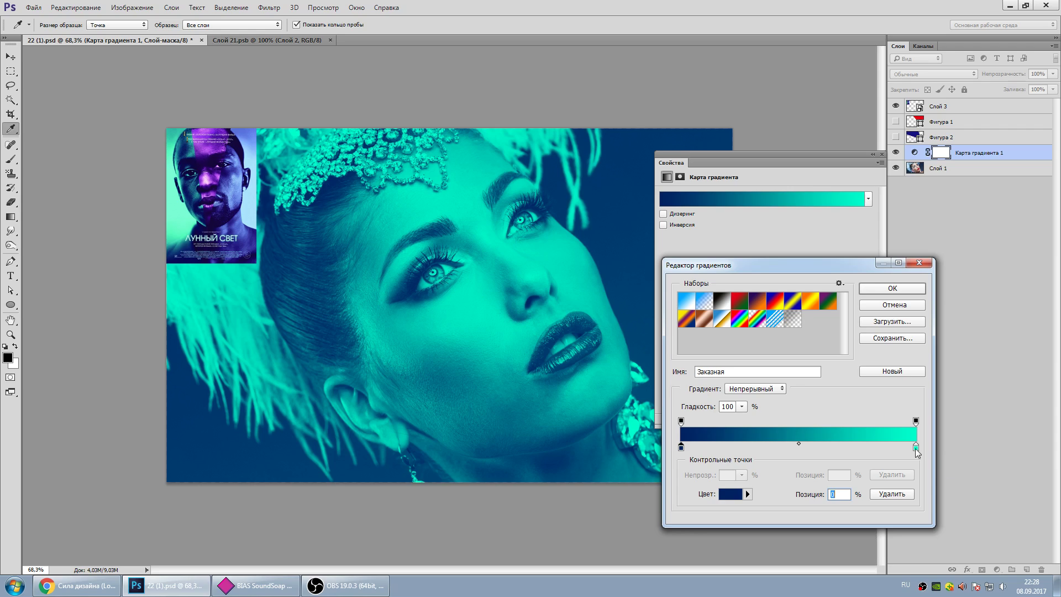
{"action": "left_click", "coordinate": [892, 288]}
{"action": "left_click", "coordinate": [882, 154]}
- Try Color (Цветность) blending on the gradient map and compare it with the original
{"action": "left_click", "coordinate": [906, 74]}
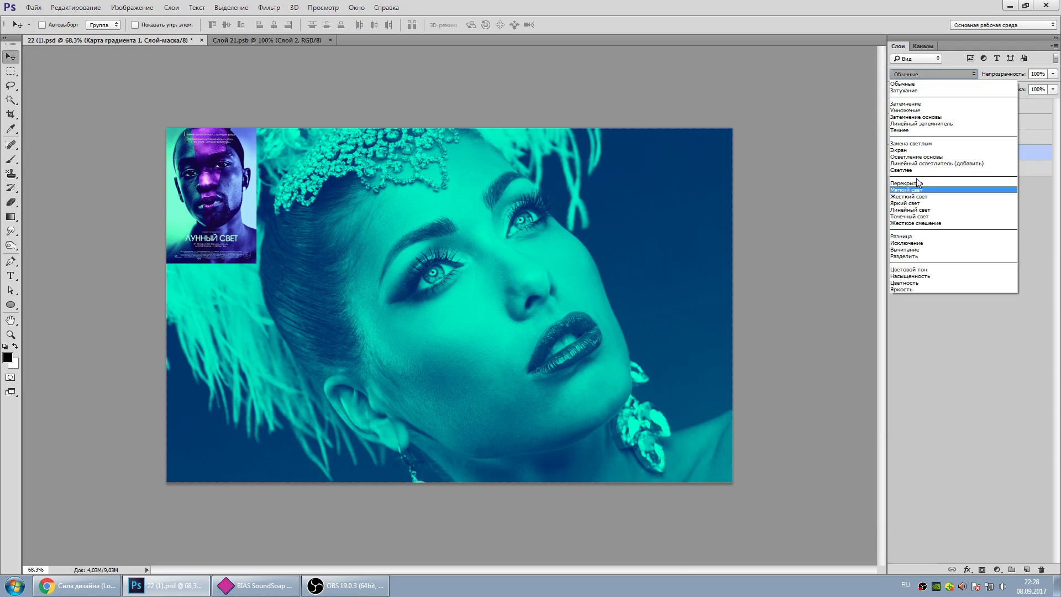
{"action": "left_click", "coordinate": [903, 279]}
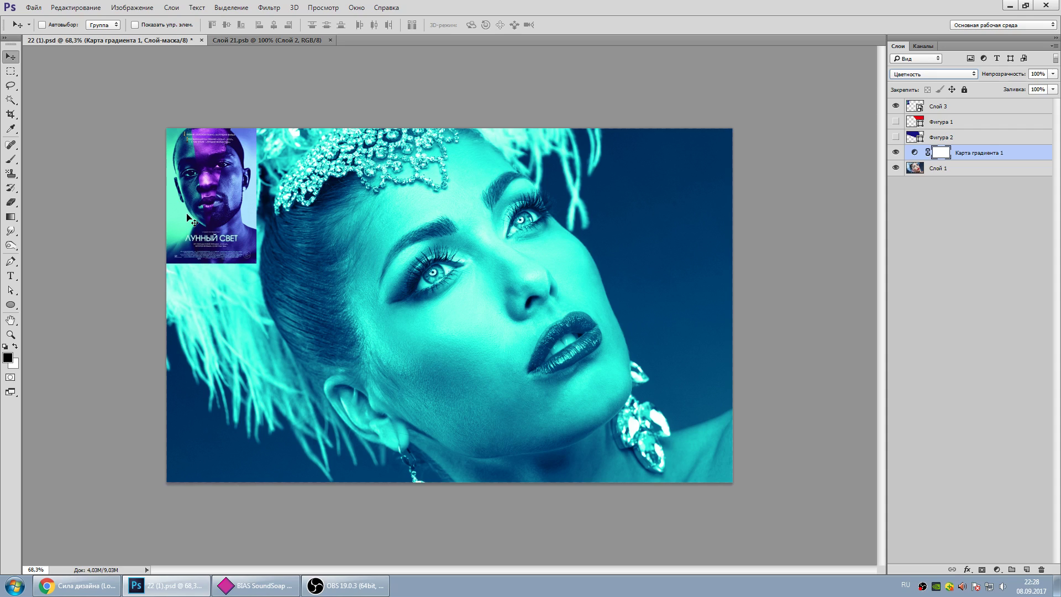
{"action": "left_click", "coordinate": [896, 152]}
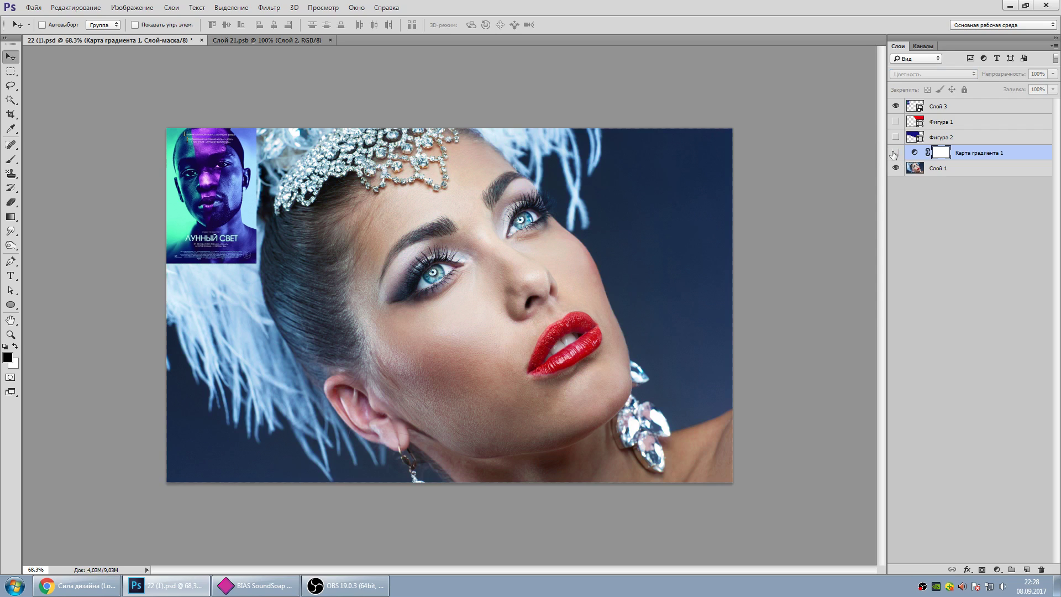
{"action": "left_click", "coordinate": [895, 152]}
- Return the gradient map to Normal (Обычные) blending and reopen its gradient editor
{"action": "left_click", "coordinate": [913, 75]}
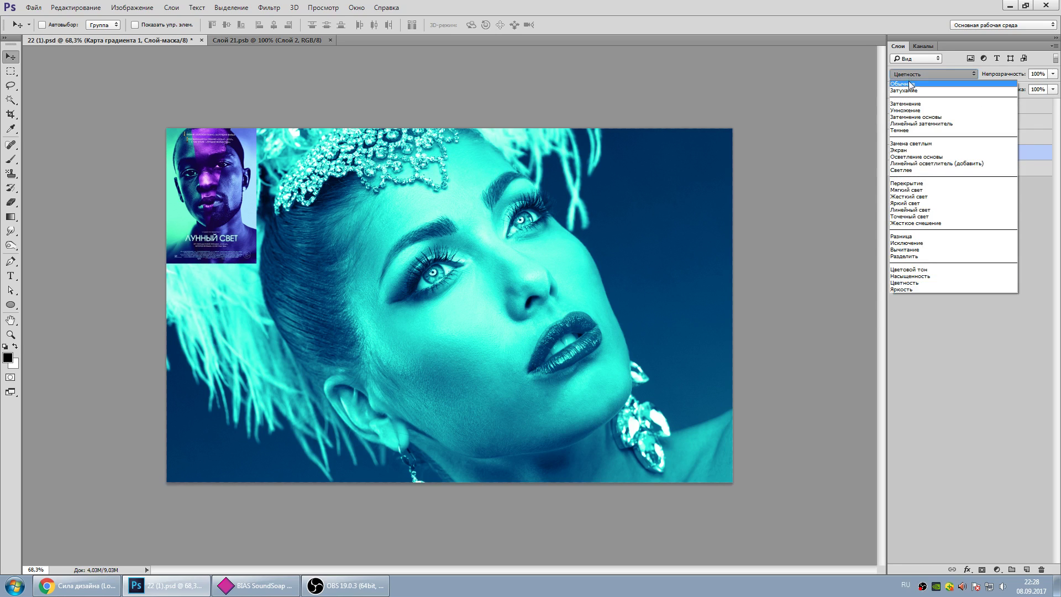
{"action": "left_click", "coordinate": [910, 84]}
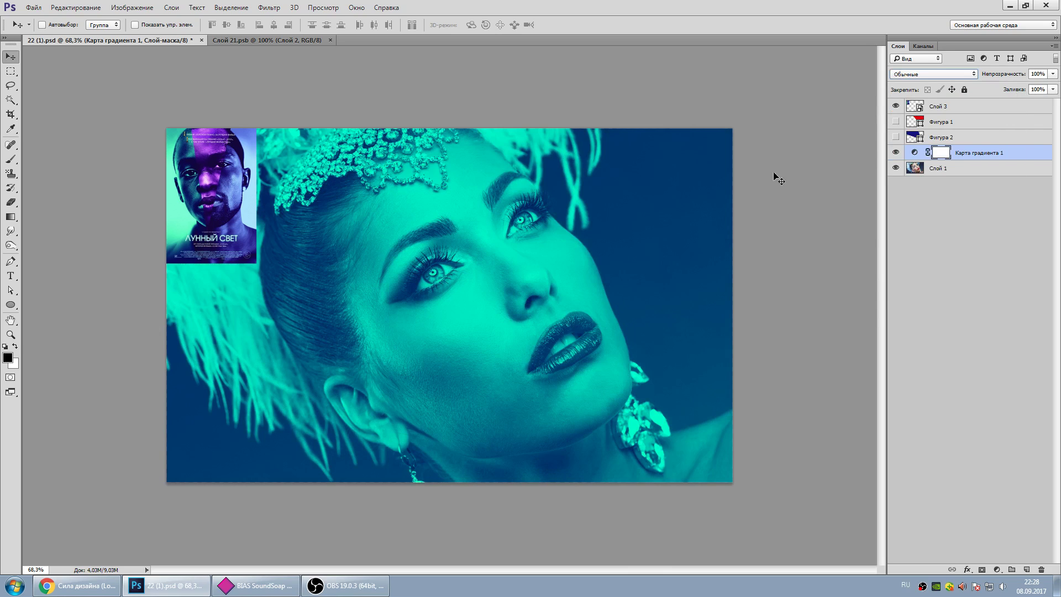
{"action": "double_click", "coordinate": [914, 153]}
{"action": "left_click", "coordinate": [854, 203]}
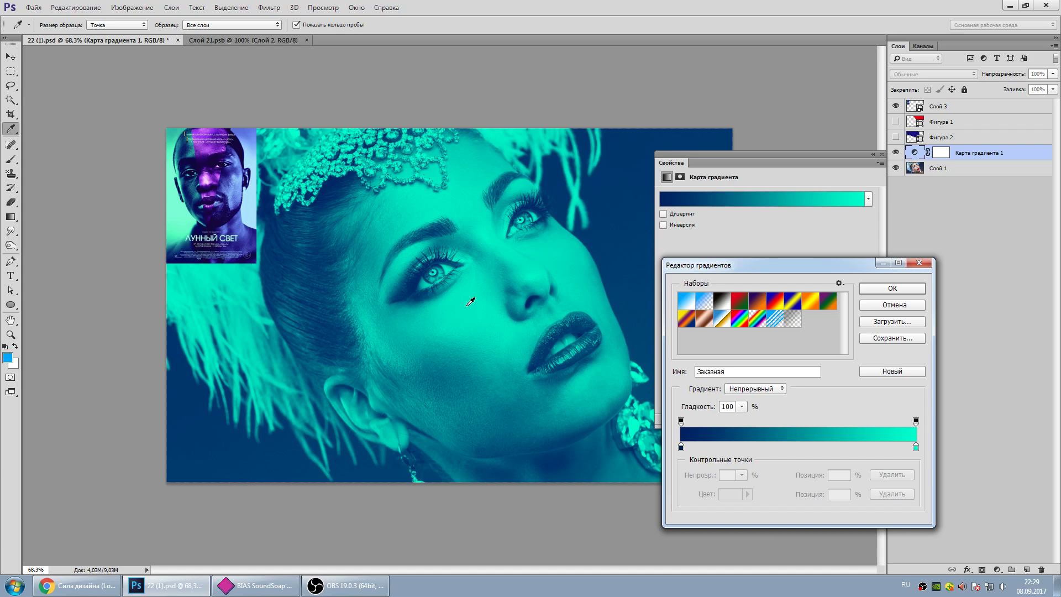
- Close the gradient editor and properties, then delete the Карта градиента 1 layer mask
{"action": "left_click", "coordinate": [894, 304]}
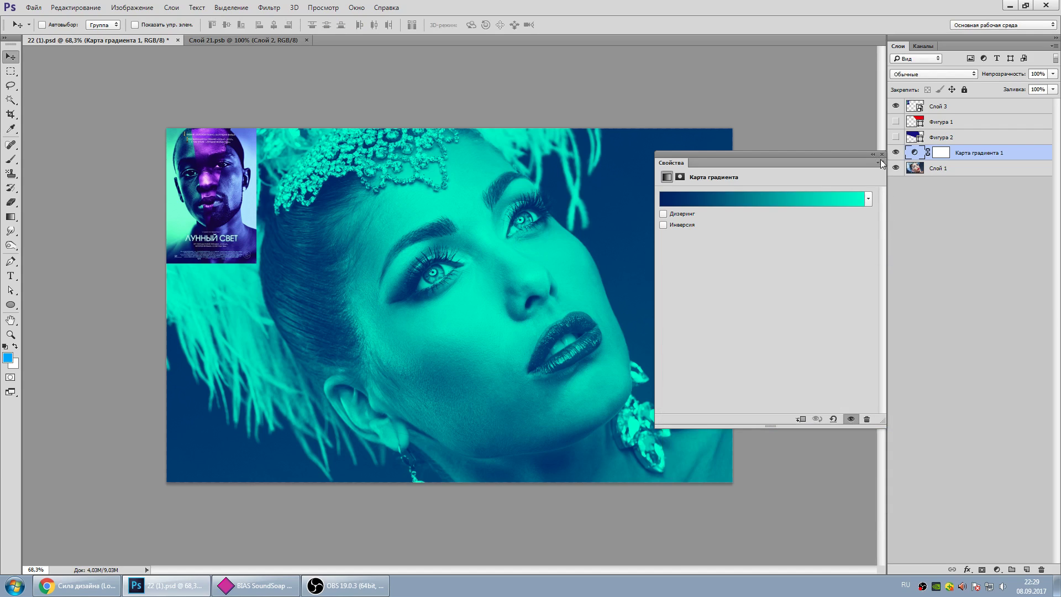
{"action": "key", "text": "v"}
{"action": "left_click", "coordinate": [882, 155]}
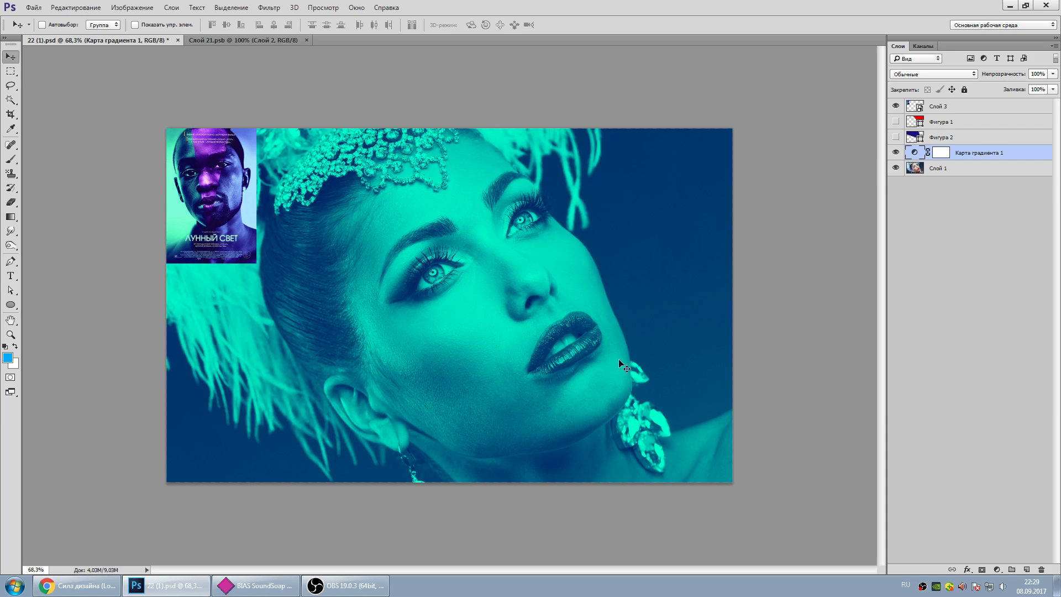
{"action": "right_click", "coordinate": [942, 155]}
{"action": "left_click", "coordinate": [964, 173]}
- Load the Фигура 1 triangle as a selection, previewing the shape on the canvas
{"action": "left_click", "coordinate": [916, 123], "text": "ctrl"}
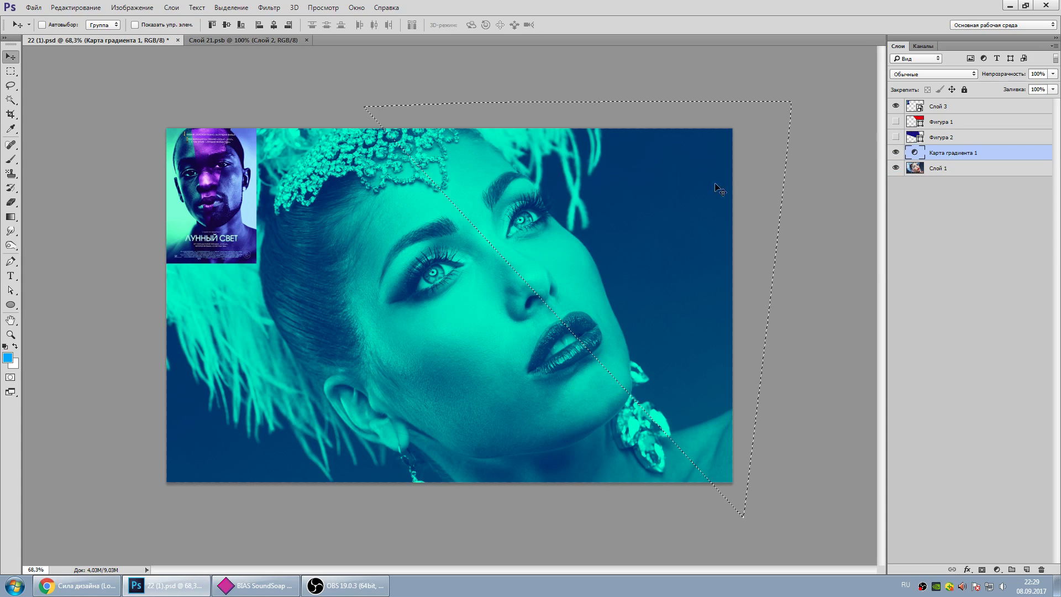
{"action": "left_click", "coordinate": [895, 121]}
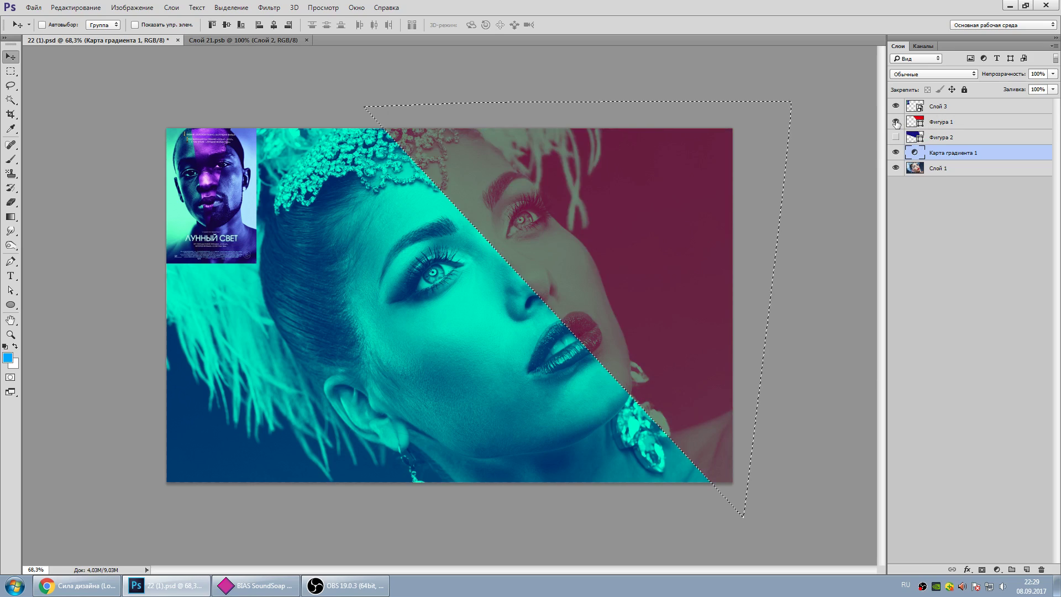
{"action": "left_click", "coordinate": [896, 122]}
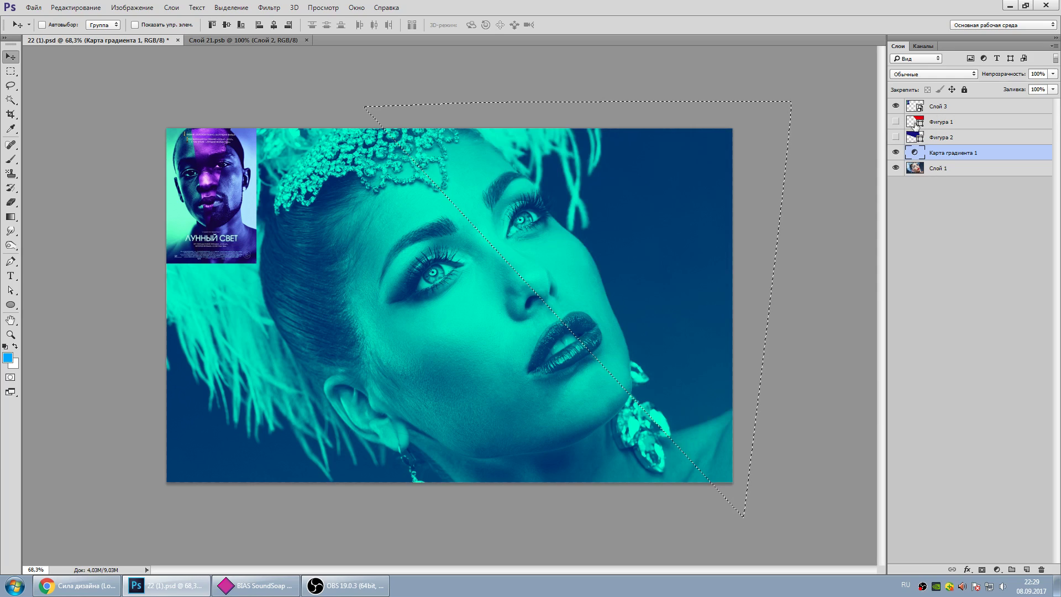
{"action": "key", "text": "m"}
{"action": "key", "text": "ctrl+d"}
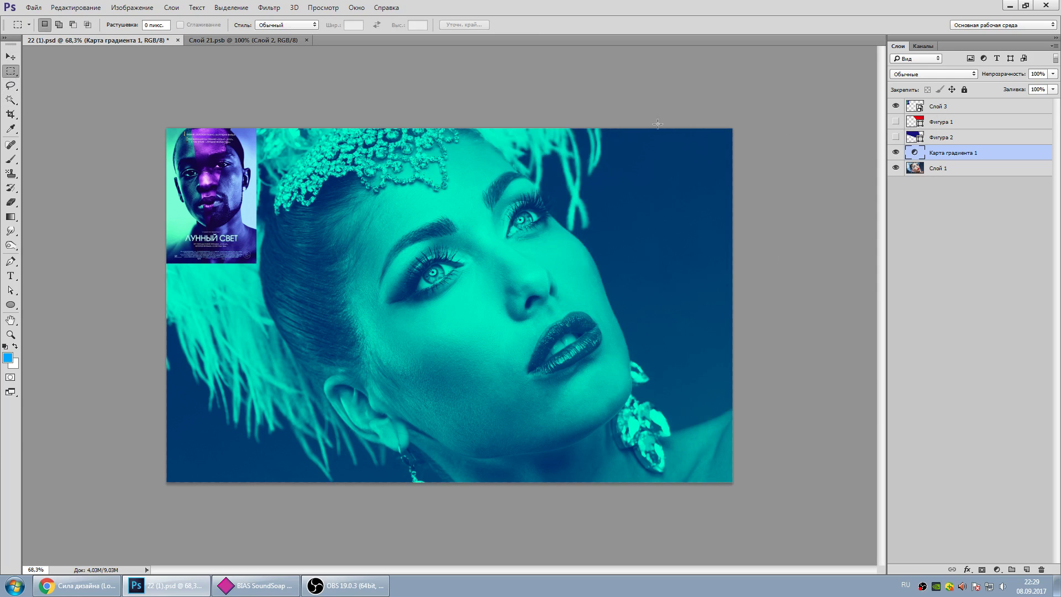
{"action": "left_click", "coordinate": [914, 121], "text": "ctrl"}
- Add an inverted layer mask from the triangle so the duotone covers only the left side
{"action": "left_click", "coordinate": [981, 570]}
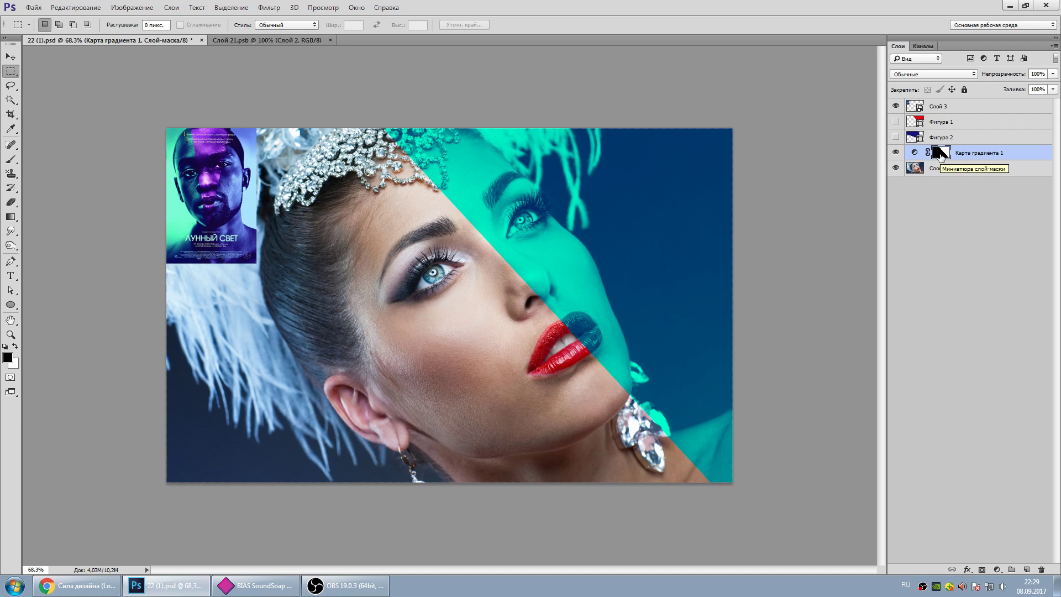
{"action": "key", "text": "ctrl+i"}
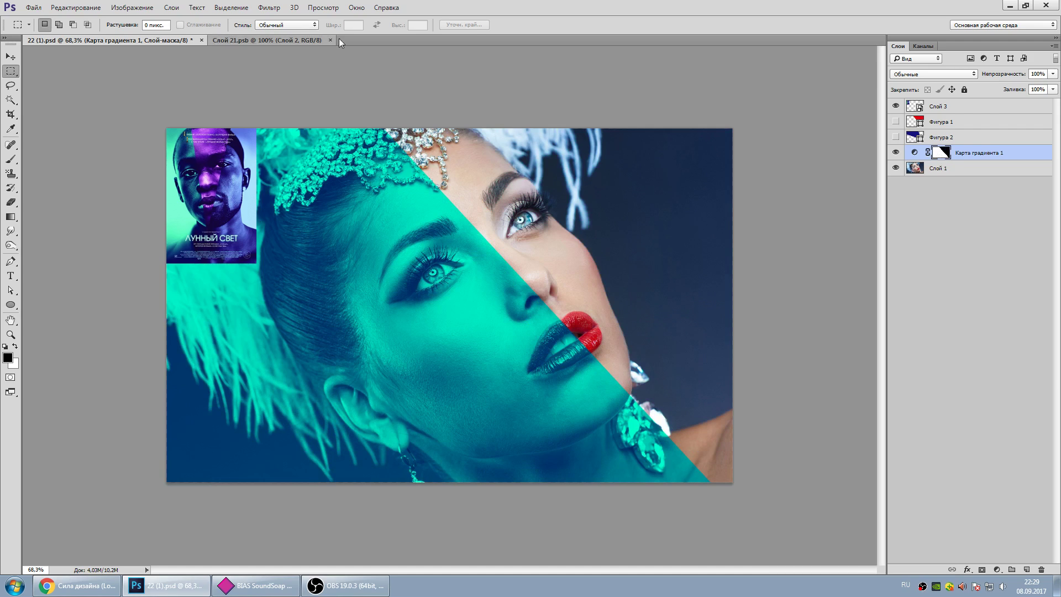
{"action": "left_click", "coordinate": [131, 7]}
{"action": "mouse_move", "coordinate": [134, 35]}
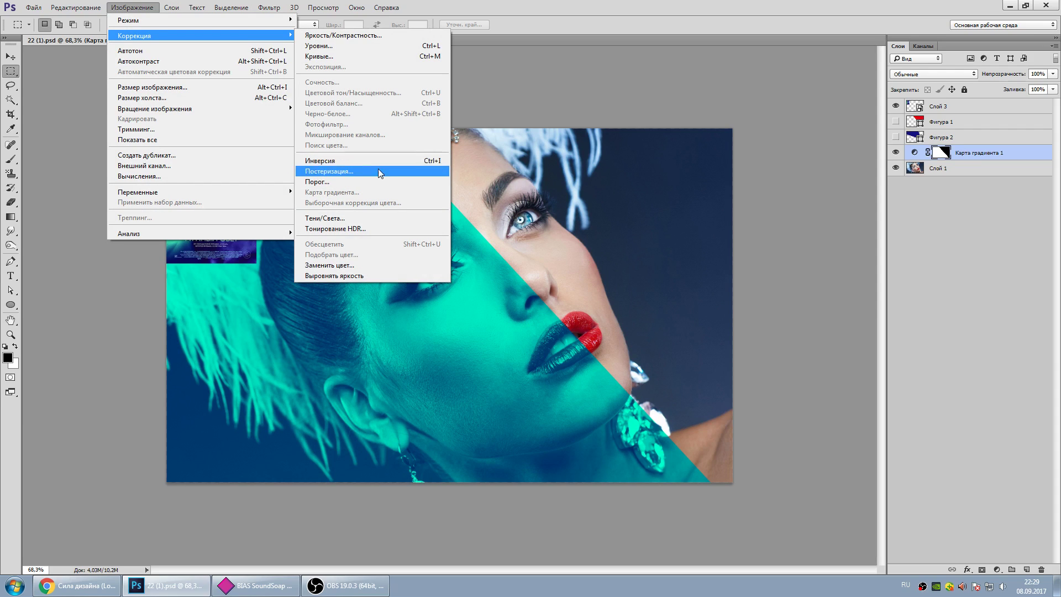
{"action": "left_click", "coordinate": [948, 155]}
{"action": "left_click", "coordinate": [942, 154]}
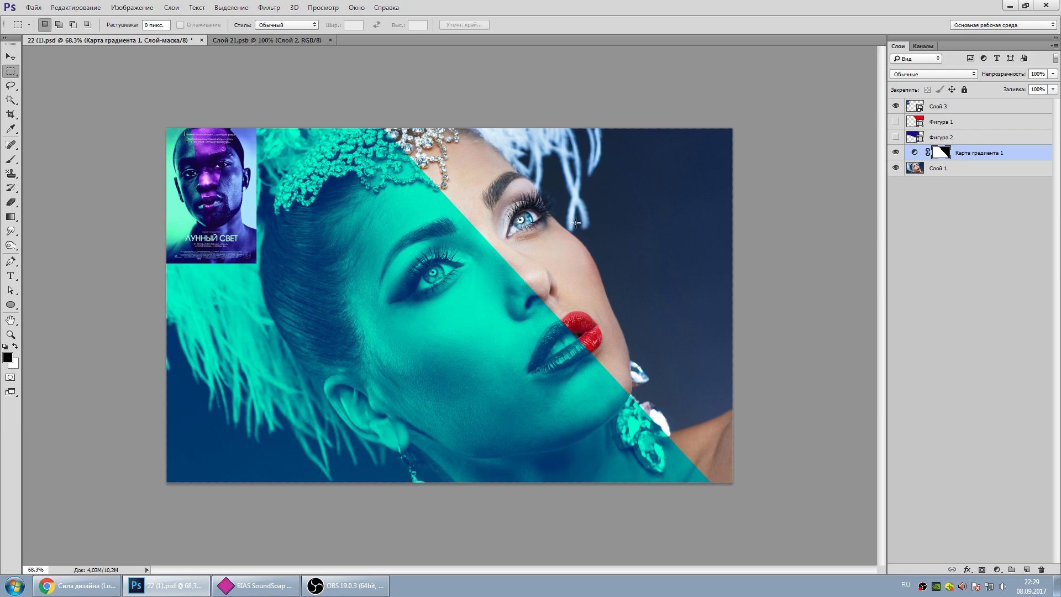
{"action": "left_click", "coordinate": [895, 137]}
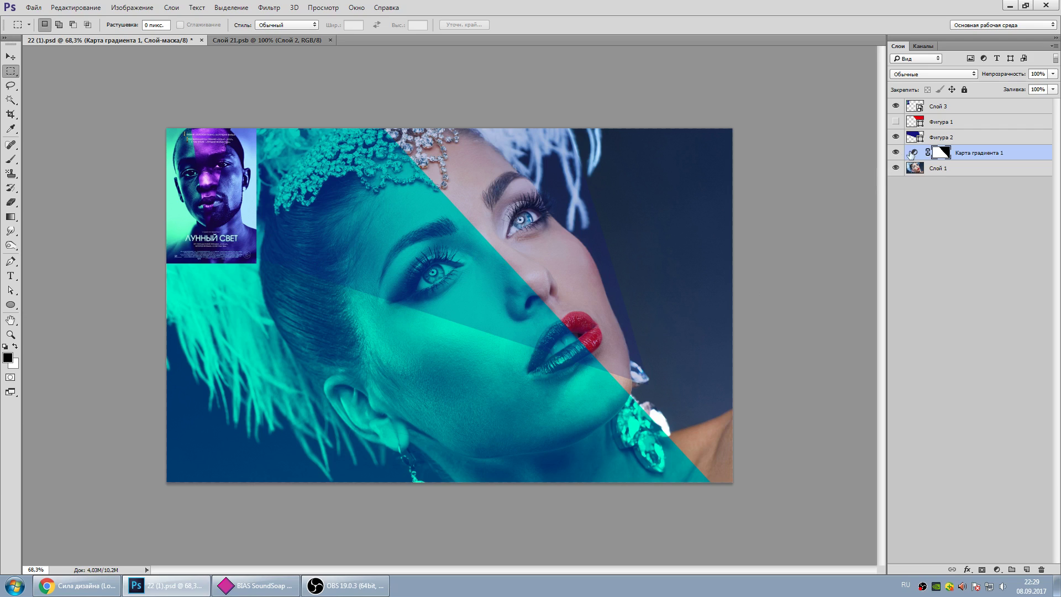
{"action": "left_click", "coordinate": [896, 137]}
{"action": "left_click_drag", "start_coordinate": [916, 141], "coordinate": [916, 137]}
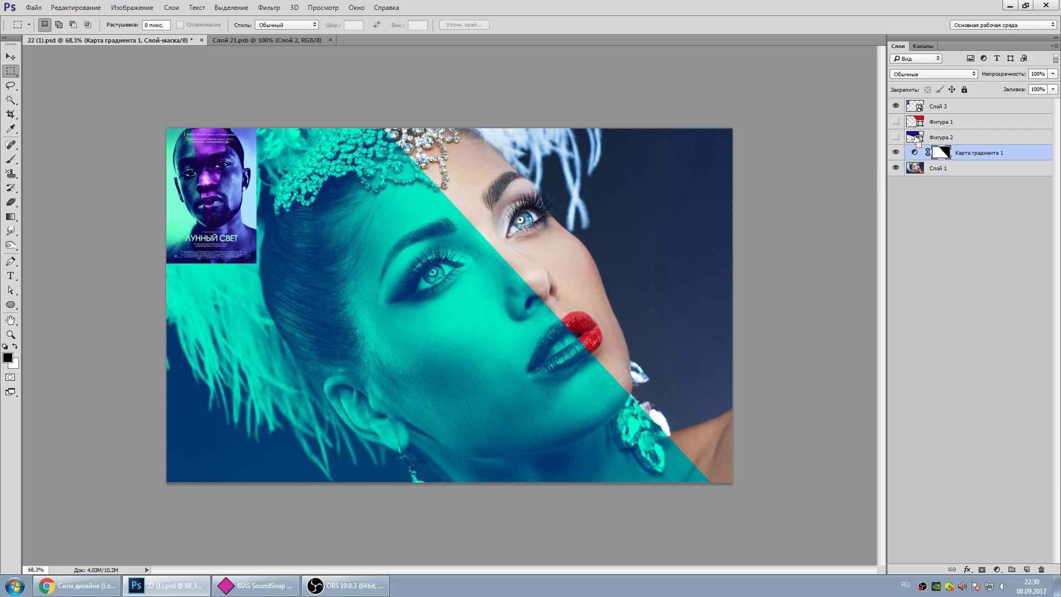
- Fill the Фигура 2 selection on the mask with black, then undo that fill
{"action": "left_click", "coordinate": [917, 139], "text": "ctrl"}
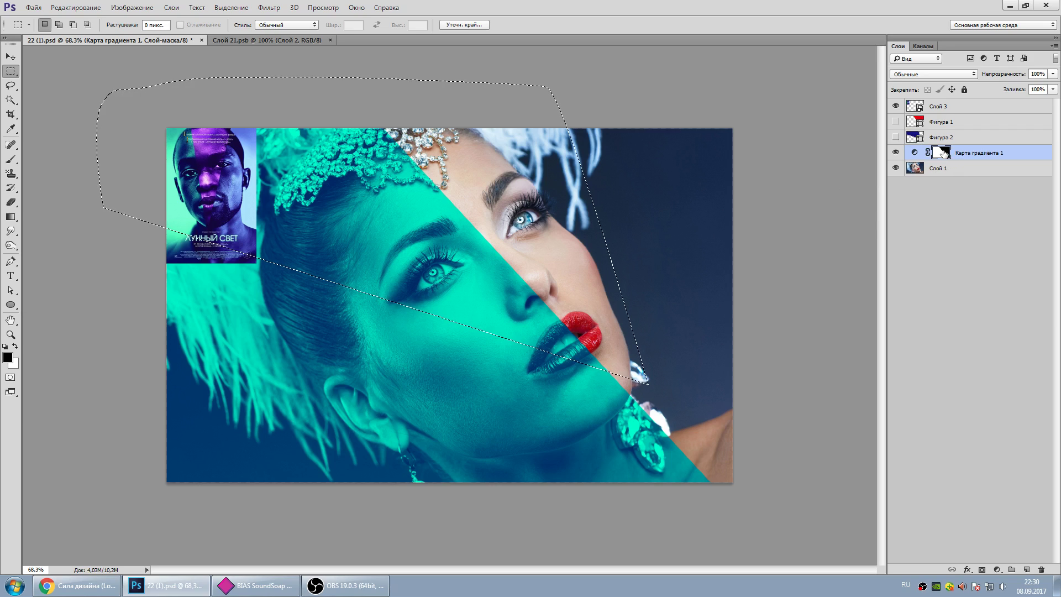
{"action": "key", "text": "shift+F5"}
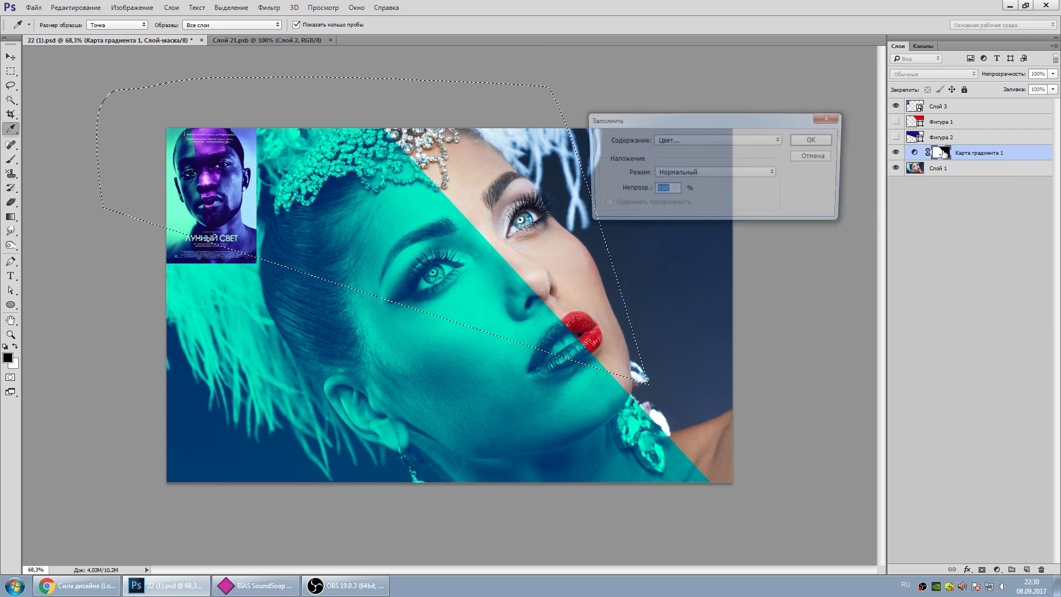
{"action": "left_click", "coordinate": [709, 141]}
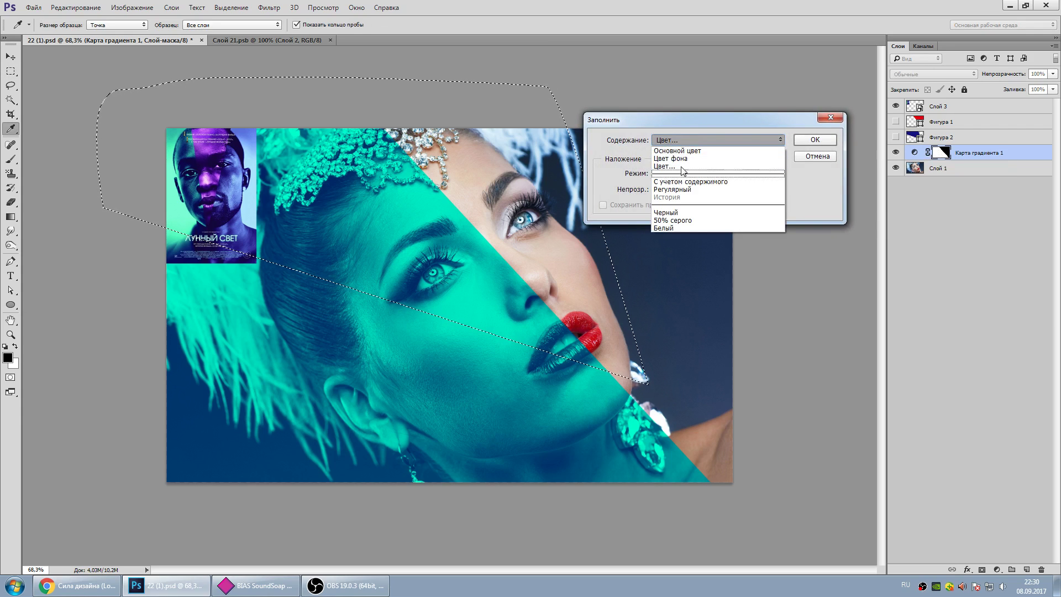
{"action": "left_click", "coordinate": [675, 214]}
{"action": "key", "text": "Return"}
{"action": "key", "text": "m"}
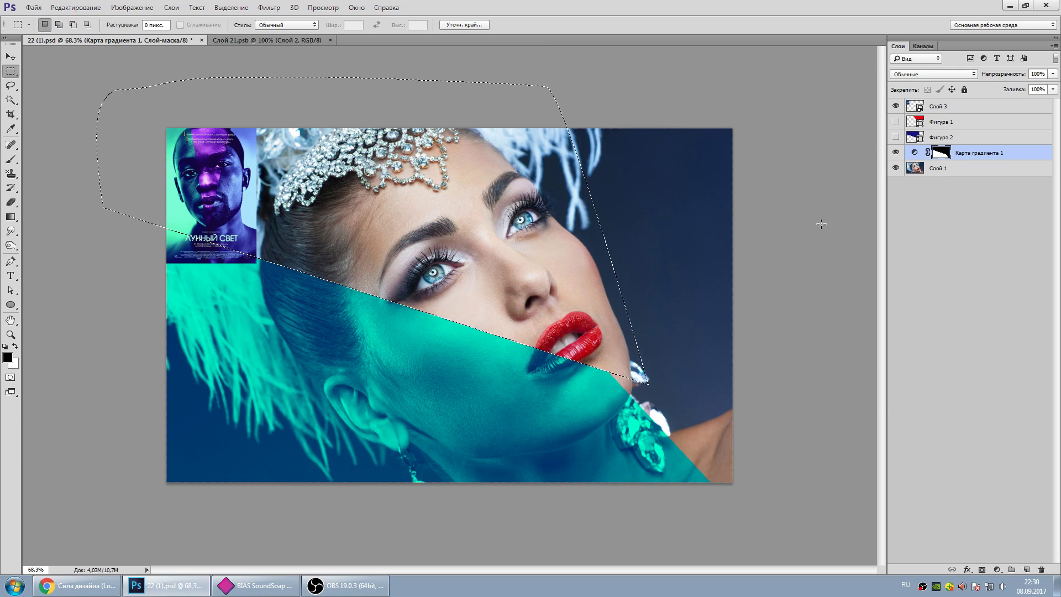
{"action": "key", "text": "ctrl+d"}
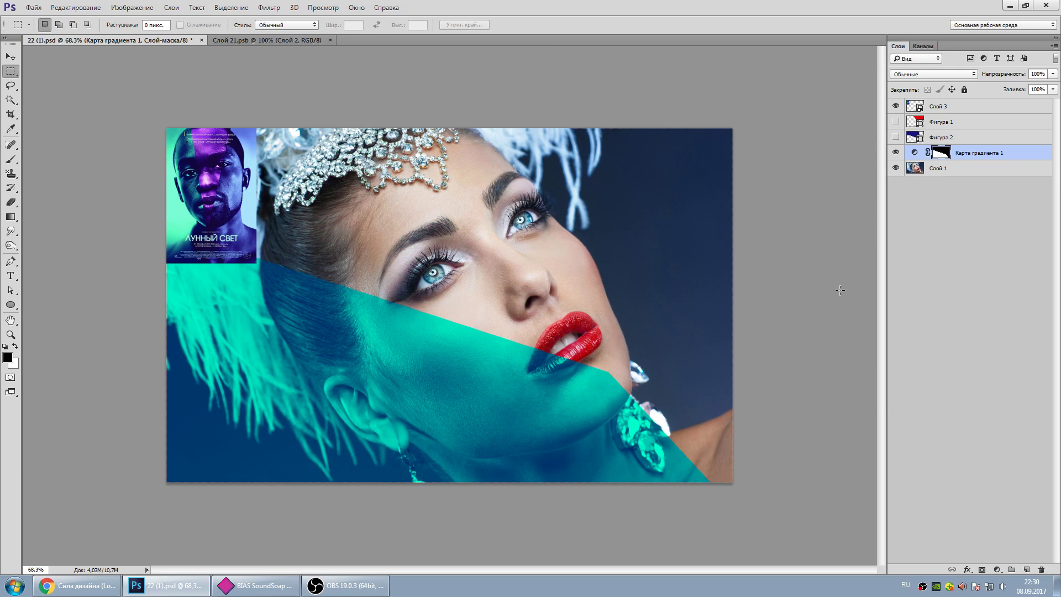
{"action": "key", "text": "ctrl+shift+d"}
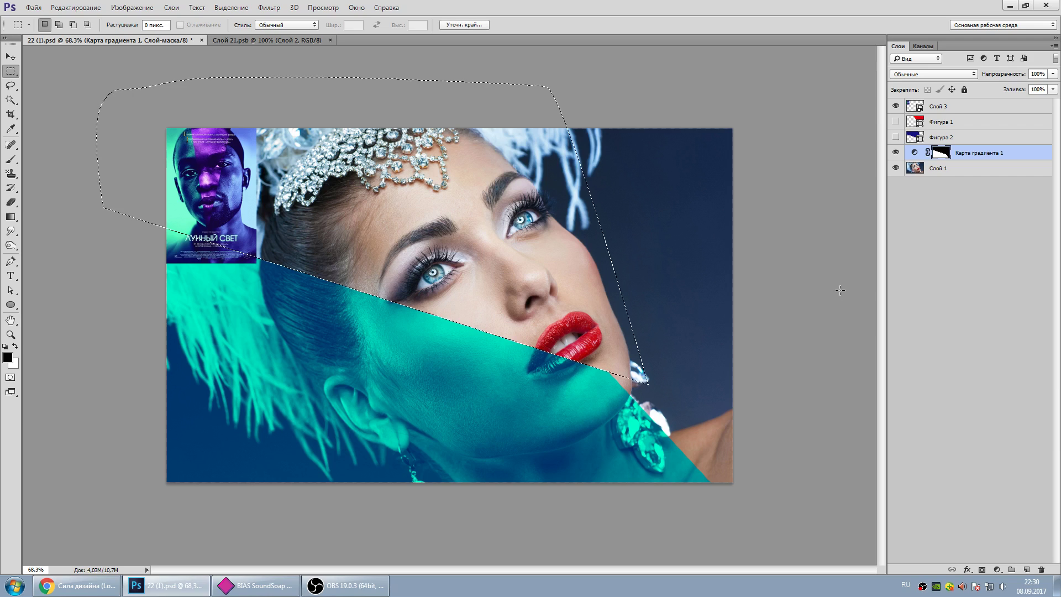
{"action": "key", "text": "ctrl+z"}
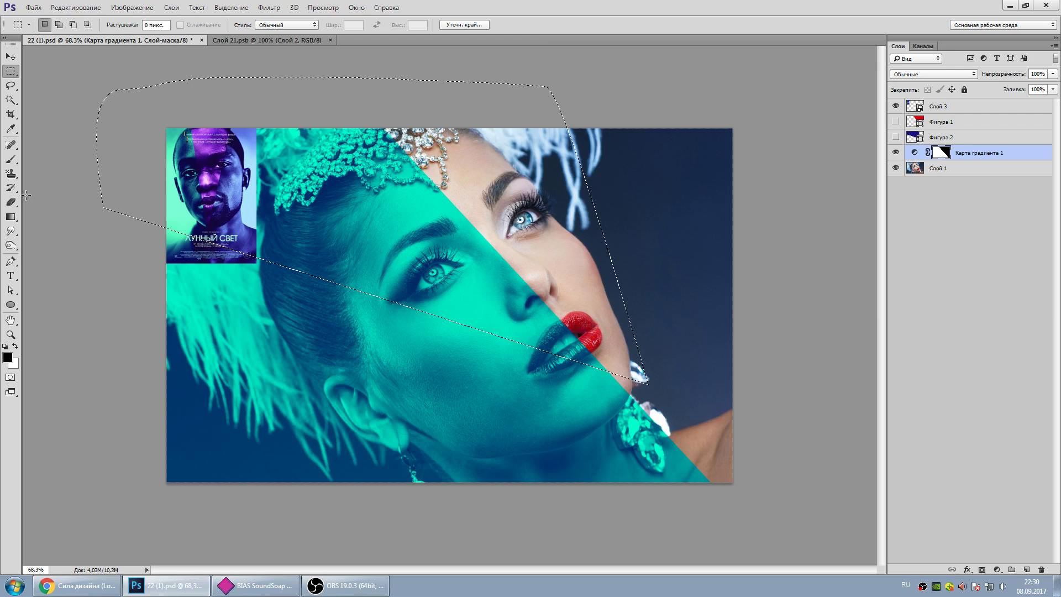
- Brush-paint the mask to reveal the natural upper face, then deselect
{"action": "left_click", "coordinate": [10, 159]}
{"action": "right_click", "coordinate": [351, 264]}
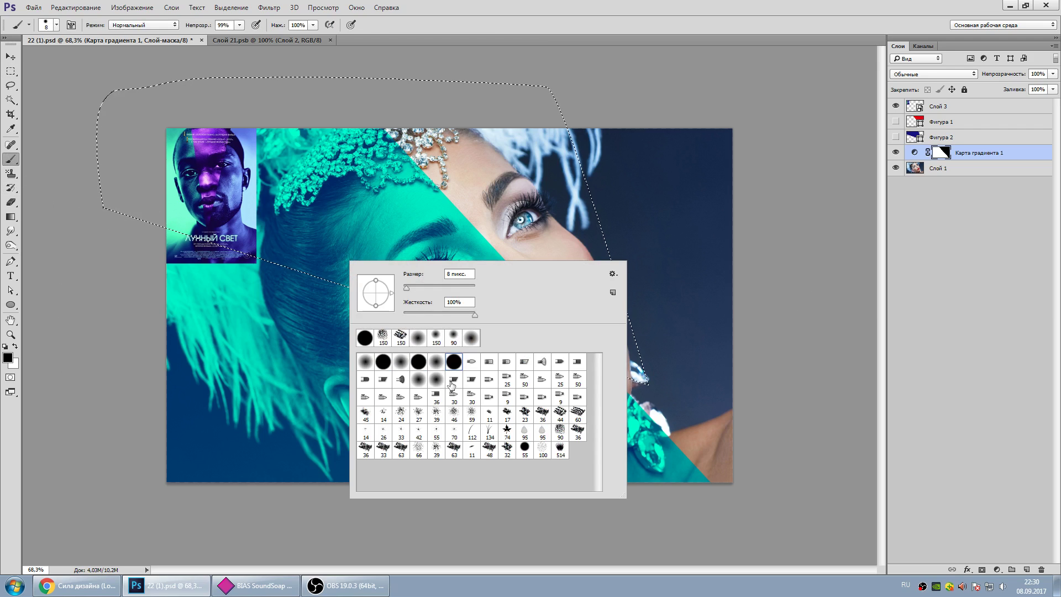
{"action": "double_click", "coordinate": [457, 362]}
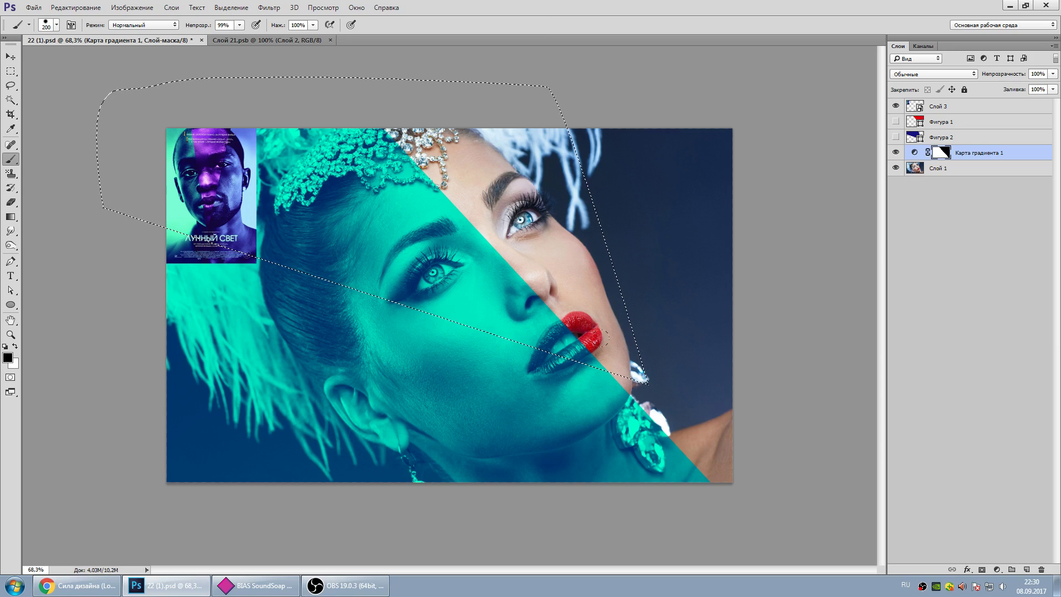
{"action": "left_click_drag", "start_coordinate": [337, 171], "coordinate": [542, 315]}
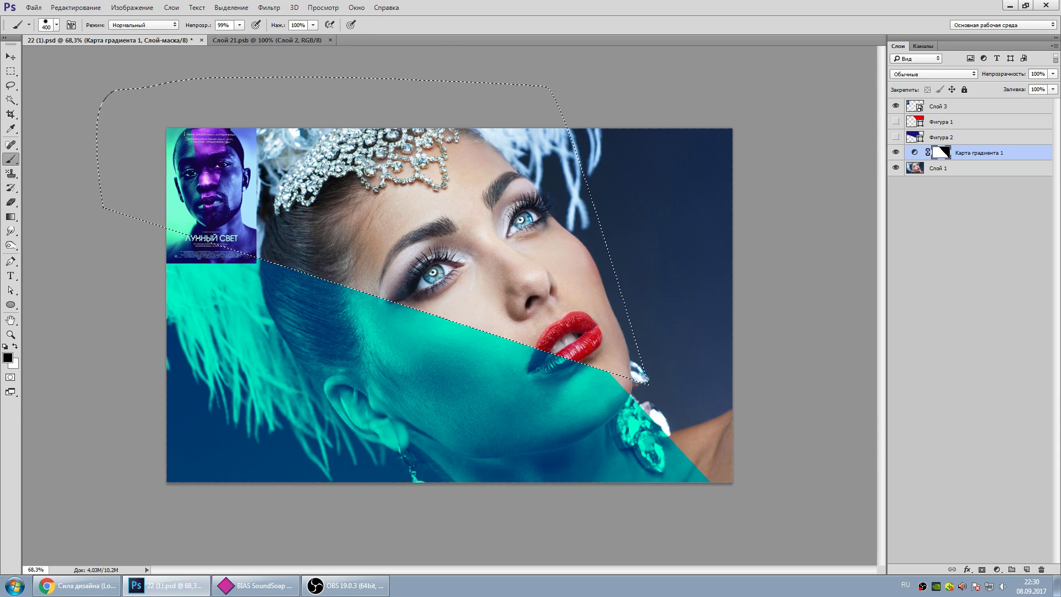
{"action": "left_click", "coordinate": [11, 71]}
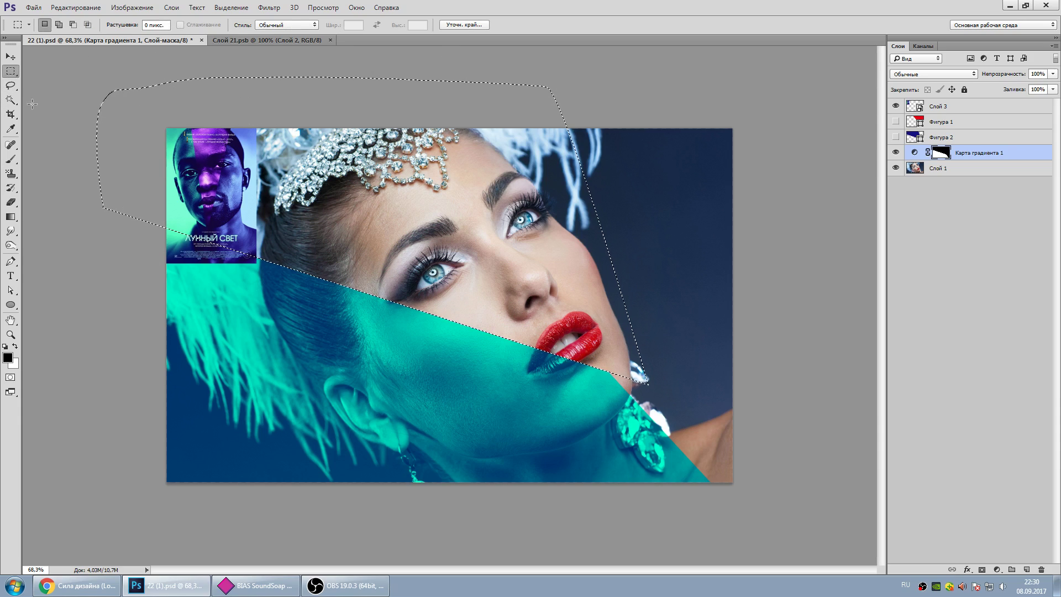
{"action": "left_click", "coordinate": [94, 273]}
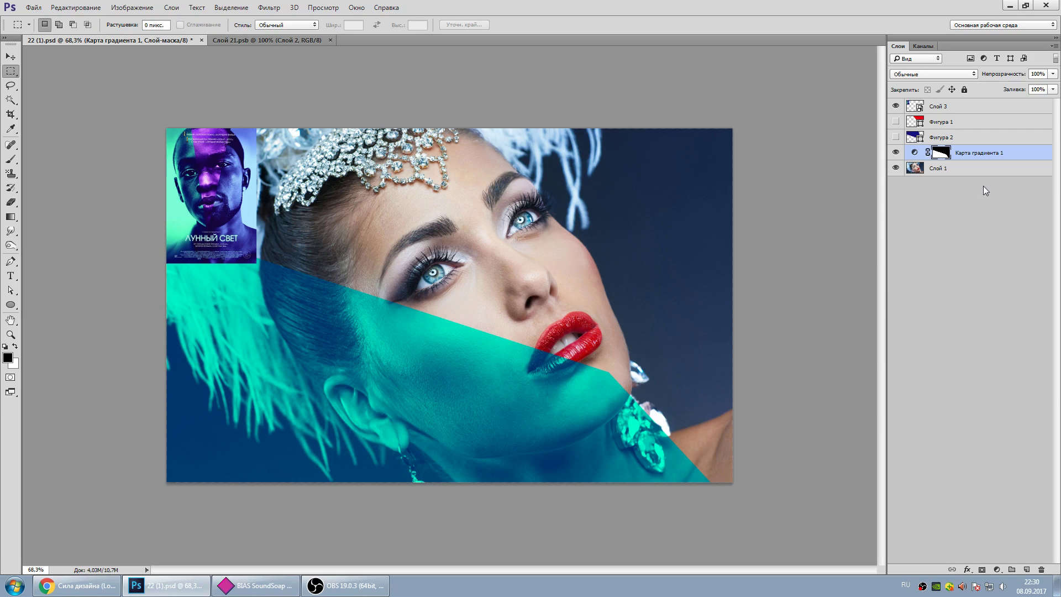
{"action": "double_click", "coordinate": [975, 154]}
- Name the teal layer 1, hide it, and add a new gradient map adjustment layer
{"action": "type", "text": "1"}
{"action": "left_click", "coordinate": [896, 152]}
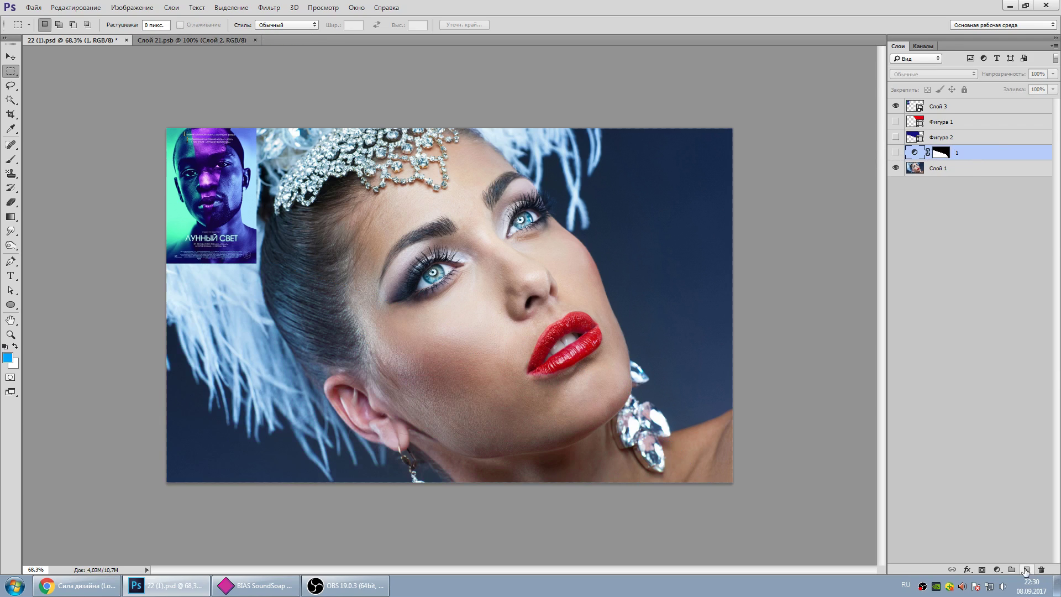
{"action": "left_click", "coordinate": [997, 570]}
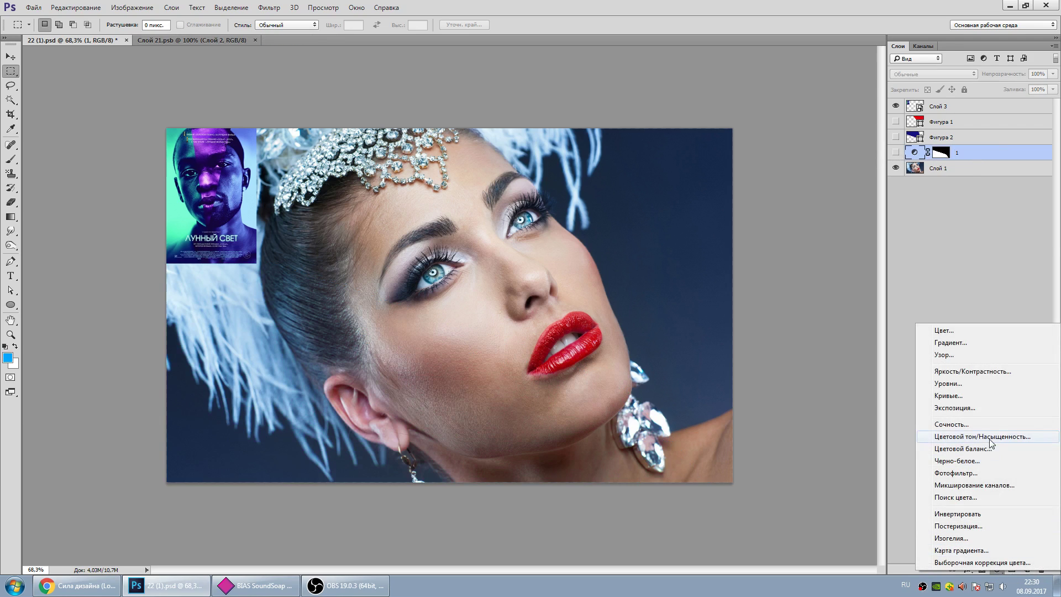
{"action": "left_click", "coordinate": [972, 550]}
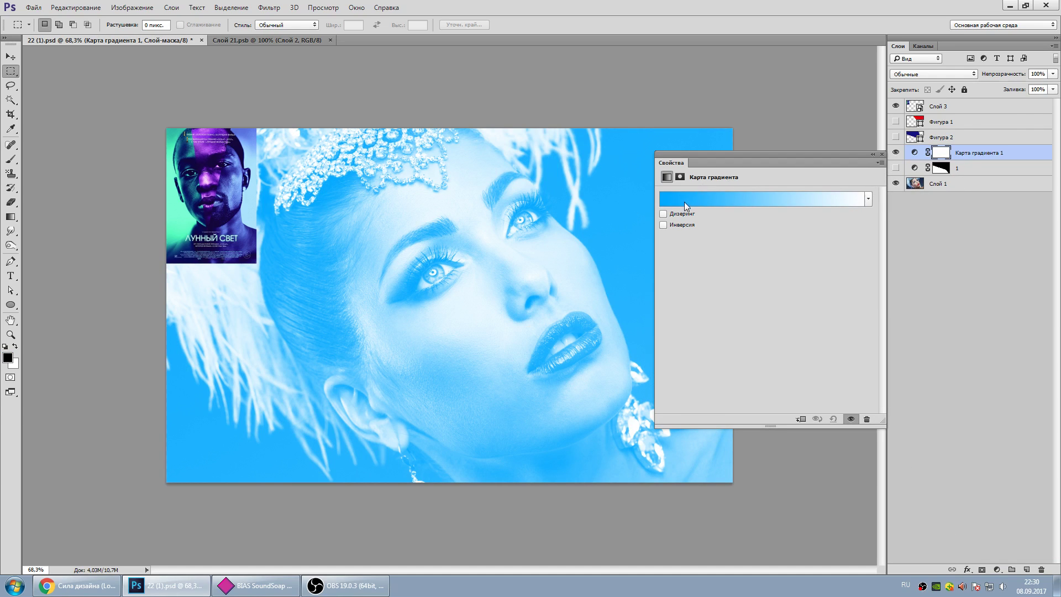
{"action": "left_click", "coordinate": [687, 206]}
- Set the new gradient's right stop to purple ae00ff
{"action": "double_click", "coordinate": [915, 449]}
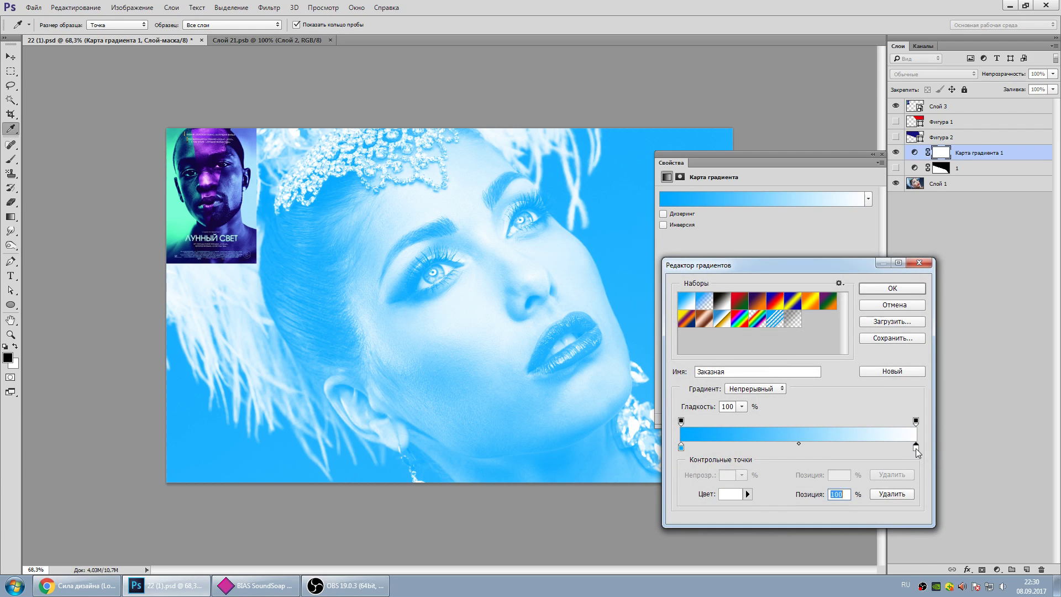
{"action": "left_click", "coordinate": [896, 222]}
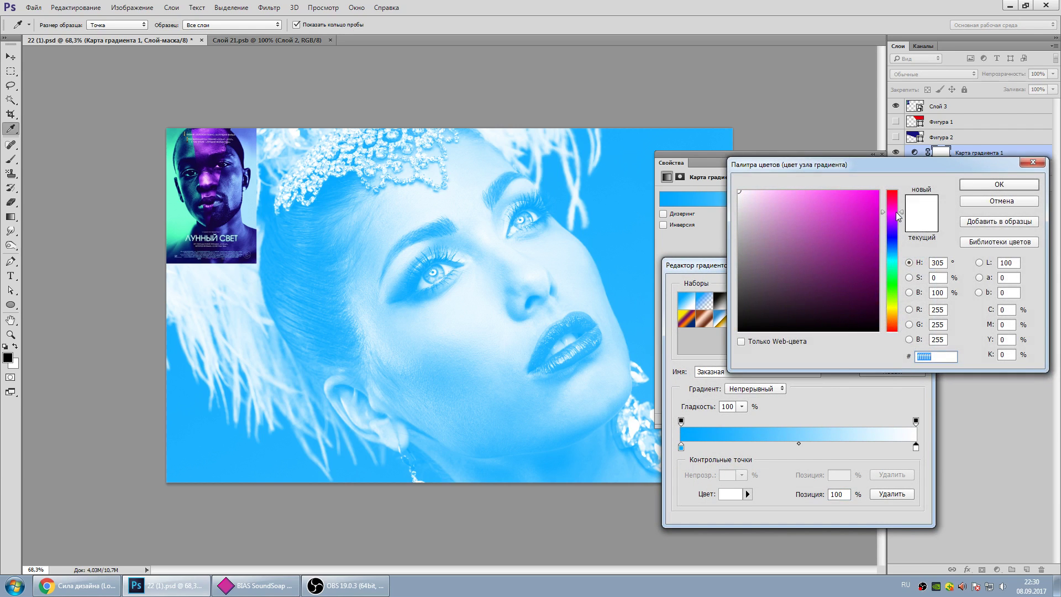
{"action": "left_click", "coordinate": [877, 191]}
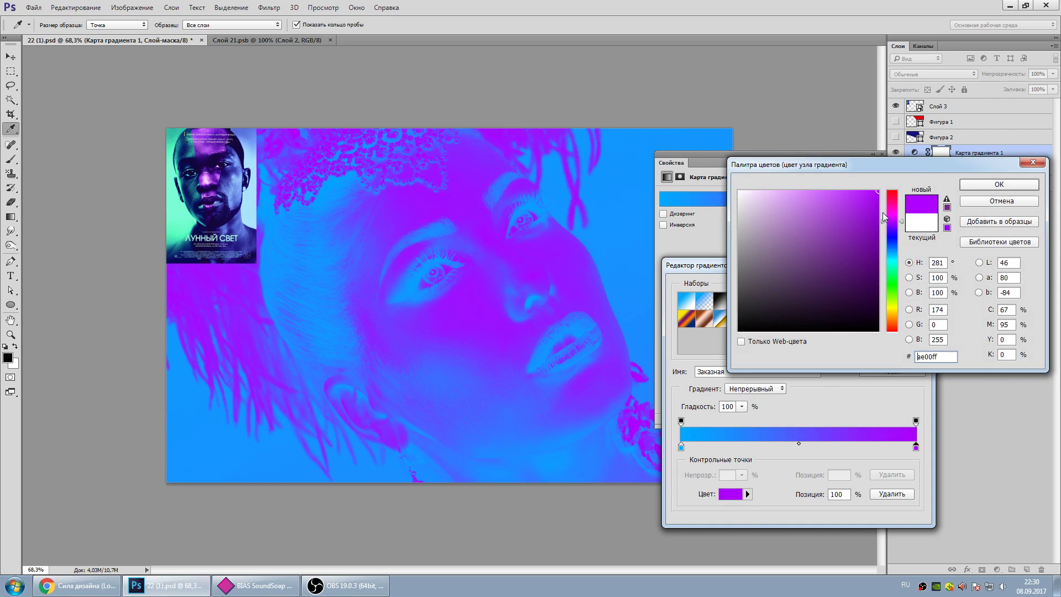
{"action": "left_click", "coordinate": [999, 184]}
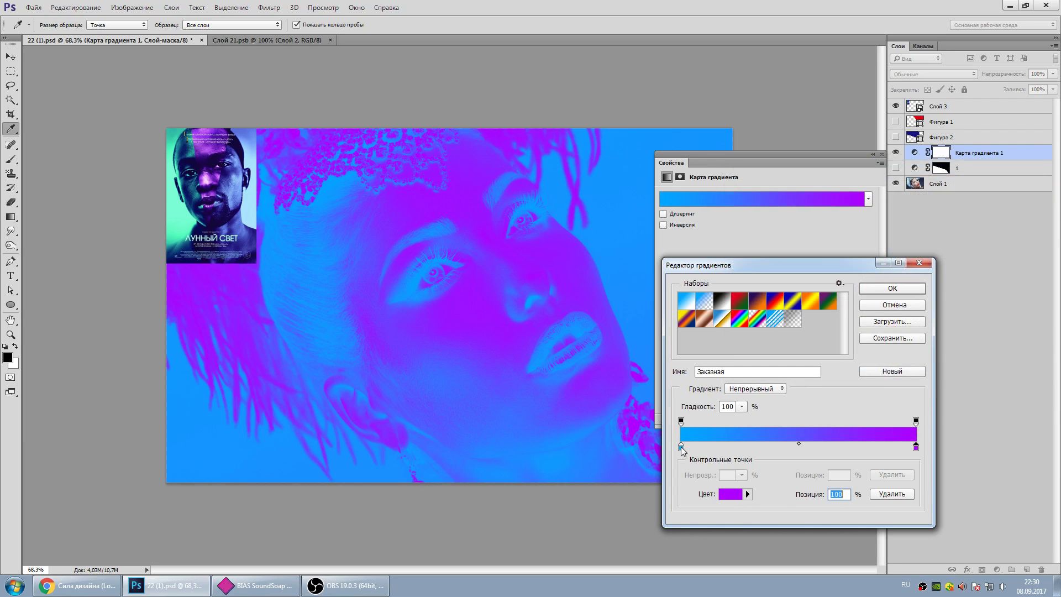
- Set the gradient's dark end to a deep indigo shadow colour
{"action": "double_click", "coordinate": [681, 447]}
{"action": "mouse_move", "coordinate": [890, 236]}
{"action": "left_mouse_down"}
{"action": "mouse_move", "coordinate": [889, 221]}
{"action": "mouse_move", "coordinate": [889, 320]}
{"action": "mouse_move", "coordinate": [878, 321]}
{"action": "left_mouse_up"}
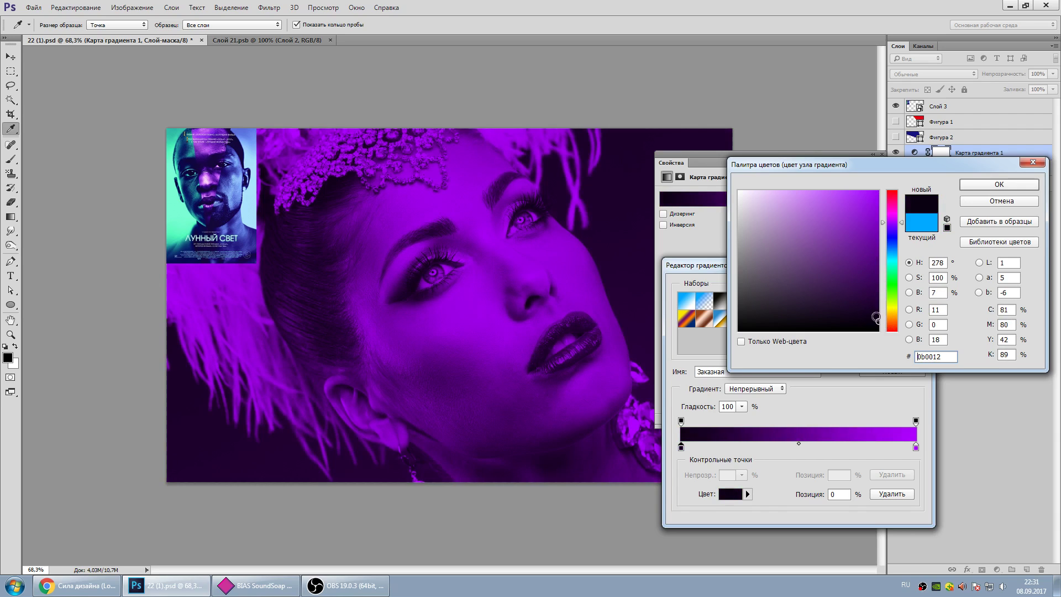
{"action": "left_click_drag", "start_coordinate": [893, 236], "coordinate": [893, 206]}
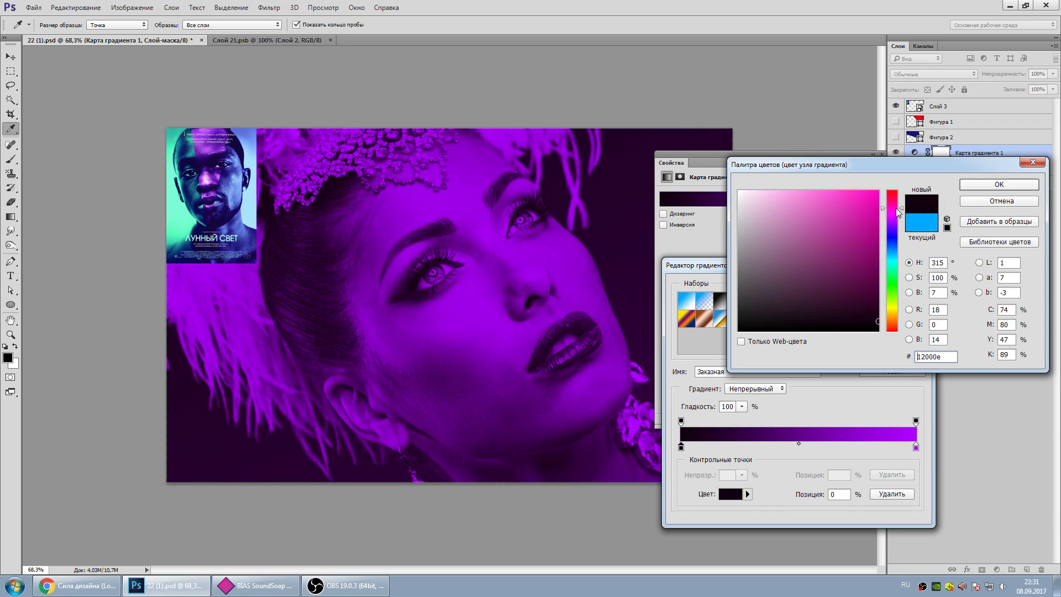
{"action": "left_click_drag", "start_coordinate": [868, 285], "coordinate": [899, 241]}
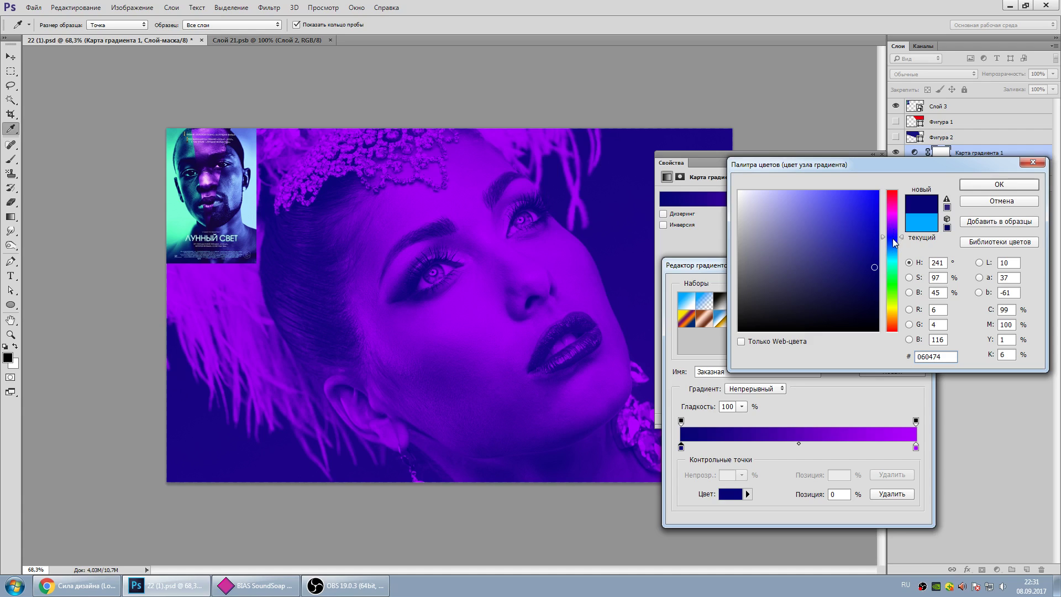
{"action": "left_click", "coordinate": [878, 268]}
{"action": "left_click_drag", "start_coordinate": [895, 252], "coordinate": [896, 235]}
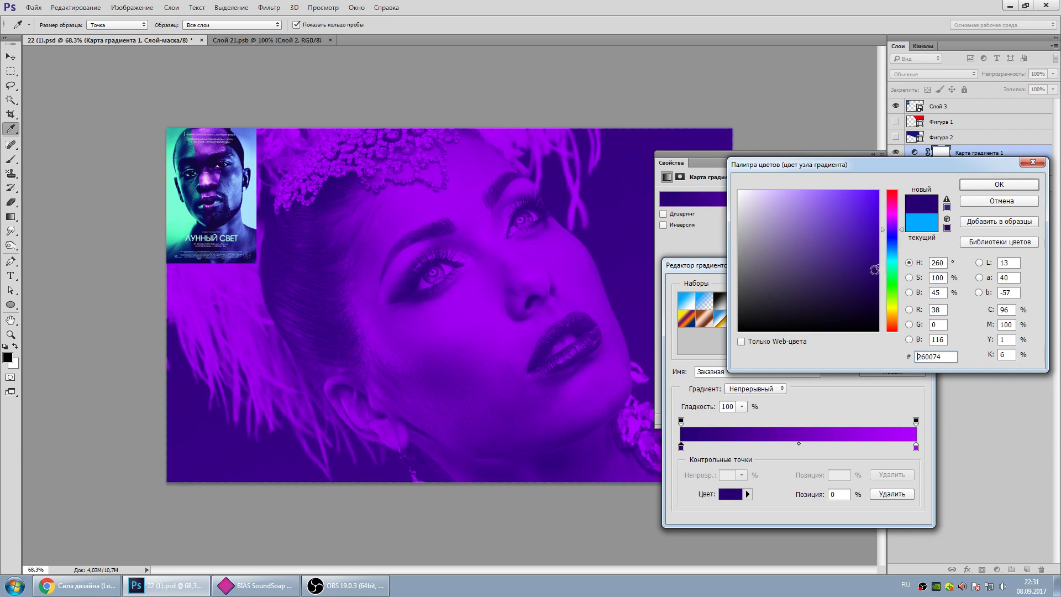
{"action": "left_click", "coordinate": [878, 277]}
{"action": "left_click", "coordinate": [979, 190]}
- Shift the highlight slightly toward magenta and apply the indigo-to-violet gradient
{"action": "double_click", "coordinate": [916, 446]}
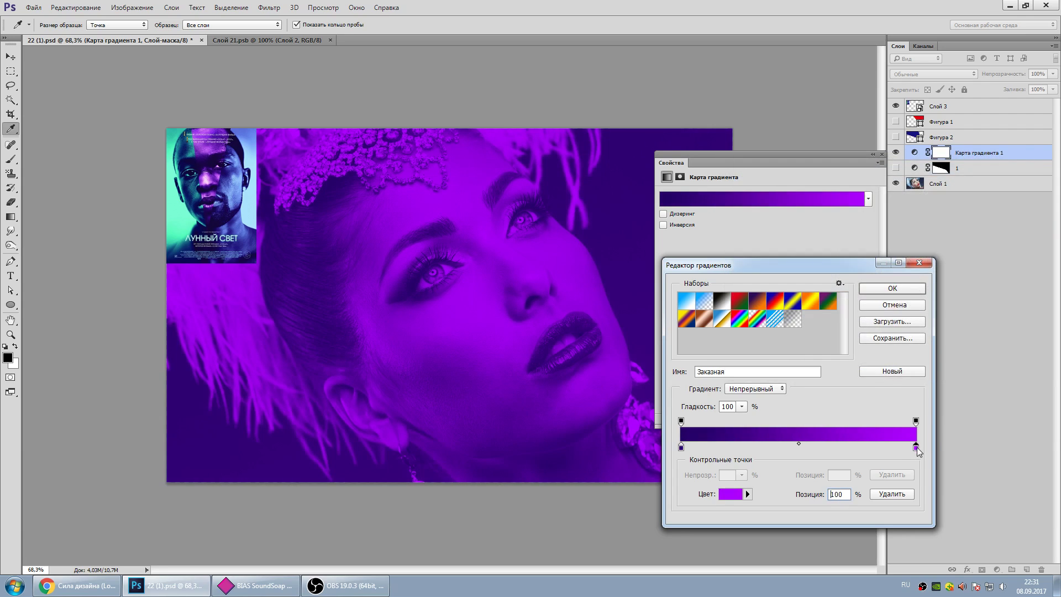
{"action": "left_click_drag", "start_coordinate": [891, 234], "coordinate": [893, 225]}
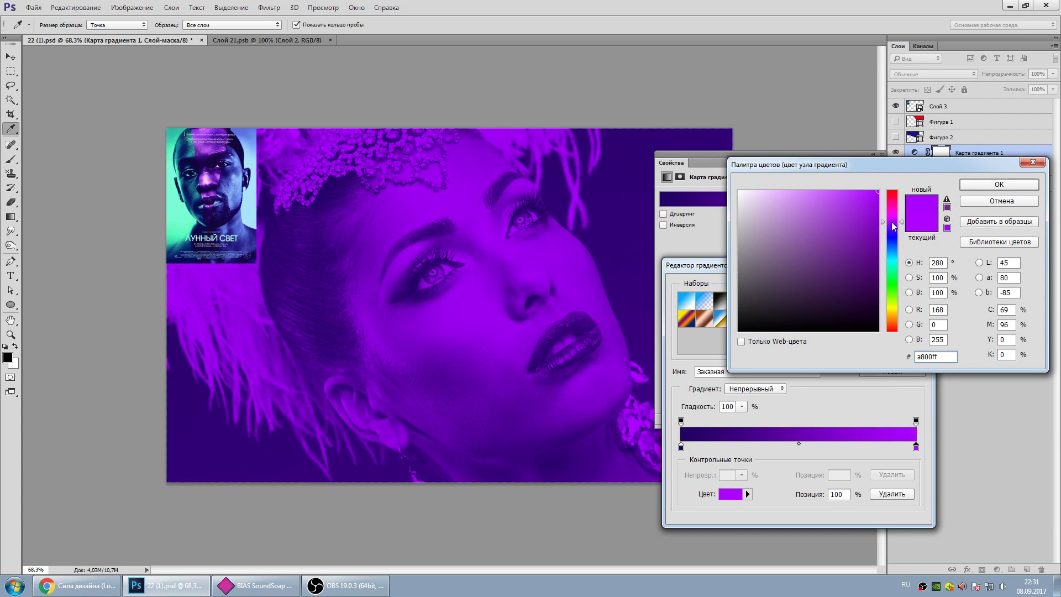
{"action": "left_click", "coordinate": [999, 184]}
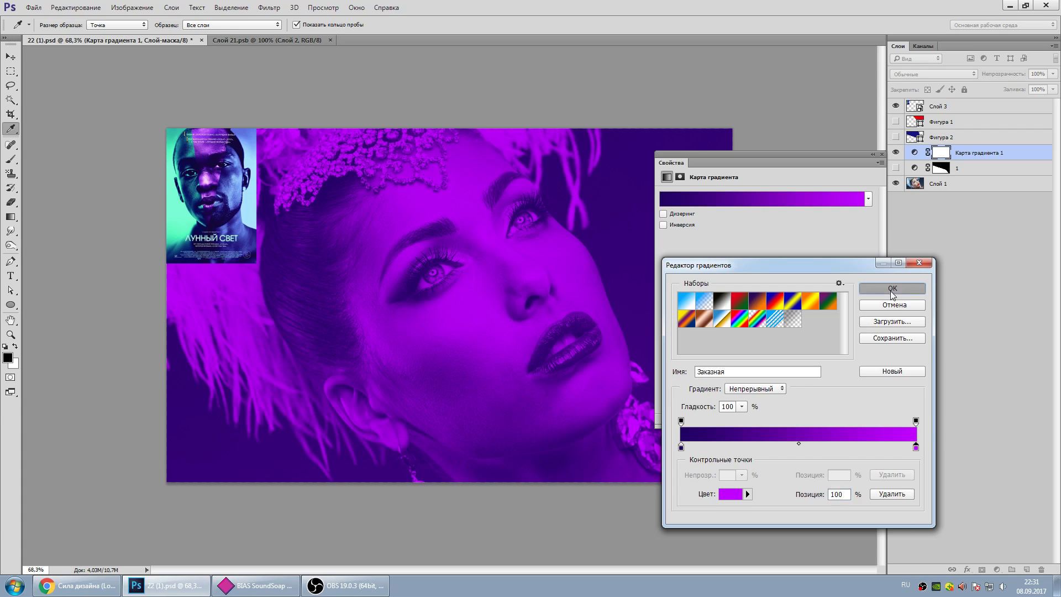
{"action": "left_click", "coordinate": [892, 288]}
{"action": "left_click", "coordinate": [881, 154]}
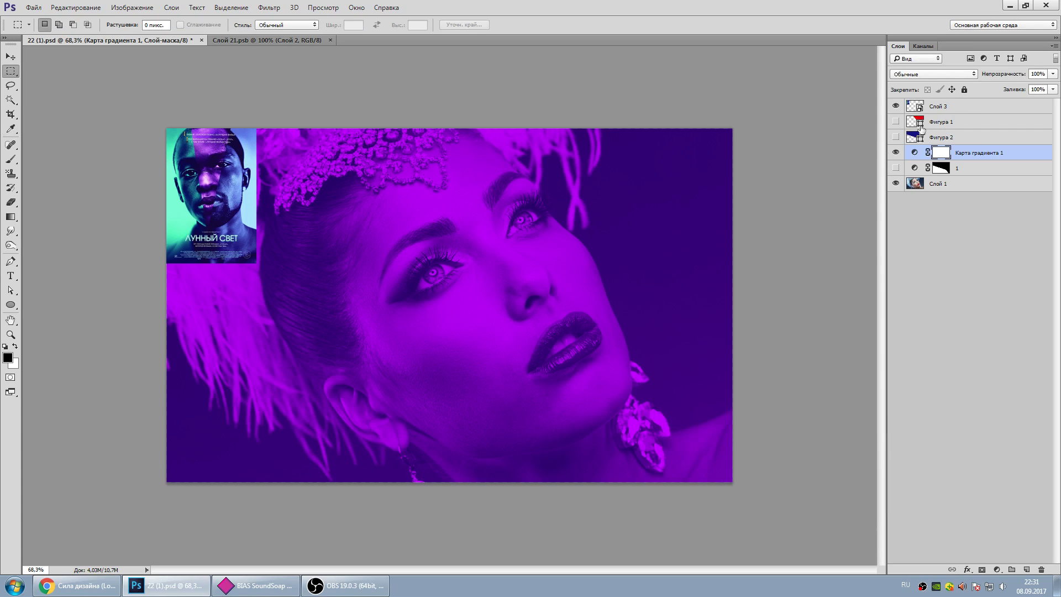
- Replace the gradient map's mask with one made from the Фигура 2 selection
{"action": "left_click", "coordinate": [896, 137]}
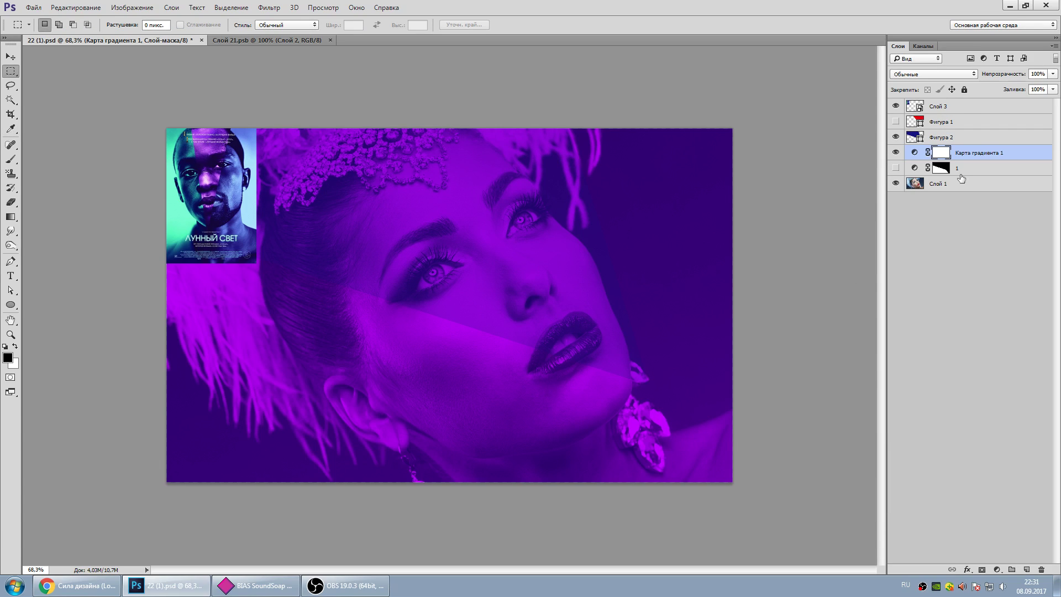
{"action": "left_click", "coordinate": [896, 137]}
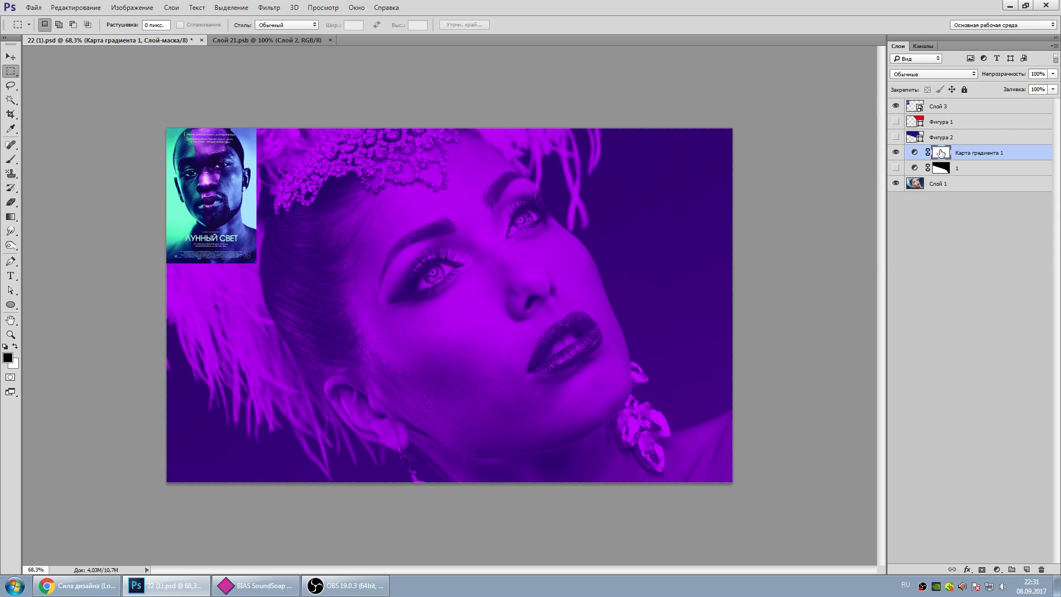
{"action": "right_click", "coordinate": [941, 154]}
{"action": "left_click", "coordinate": [935, 175]}
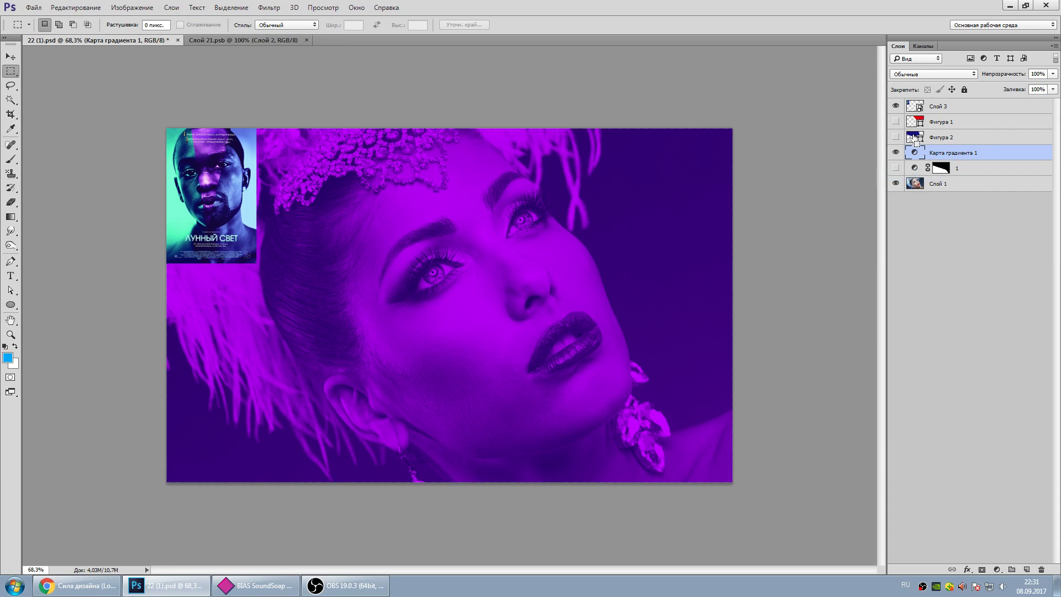
{"action": "left_click", "coordinate": [914, 137], "text": "ctrl"}
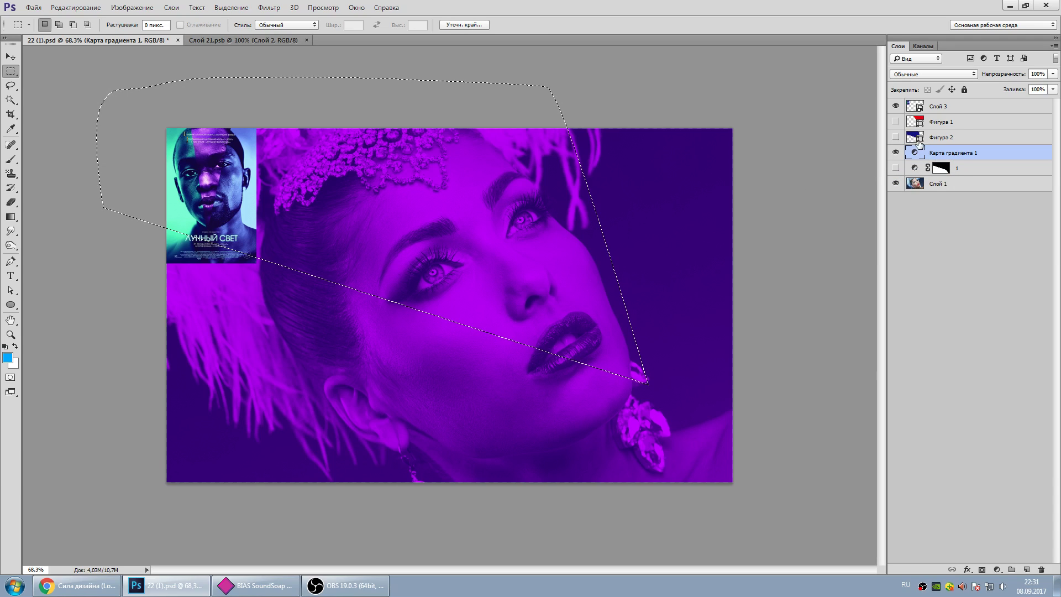
{"action": "left_click", "coordinate": [982, 569]}
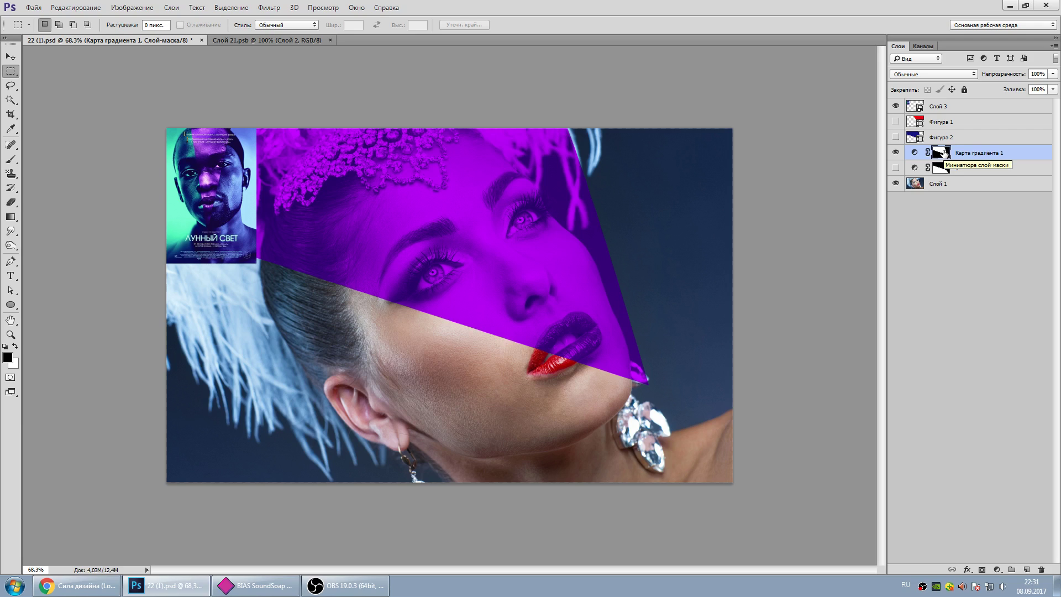
- Fill the Фигура 1 selection on the mask with black and deselect
{"action": "left_click", "coordinate": [896, 122]}
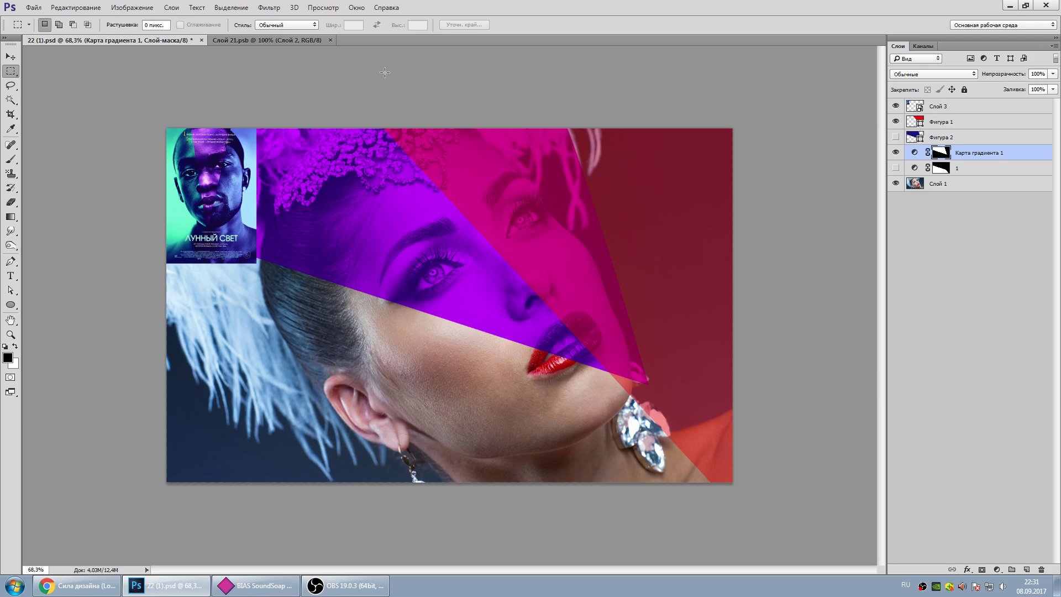
{"action": "left_click", "coordinate": [896, 121]}
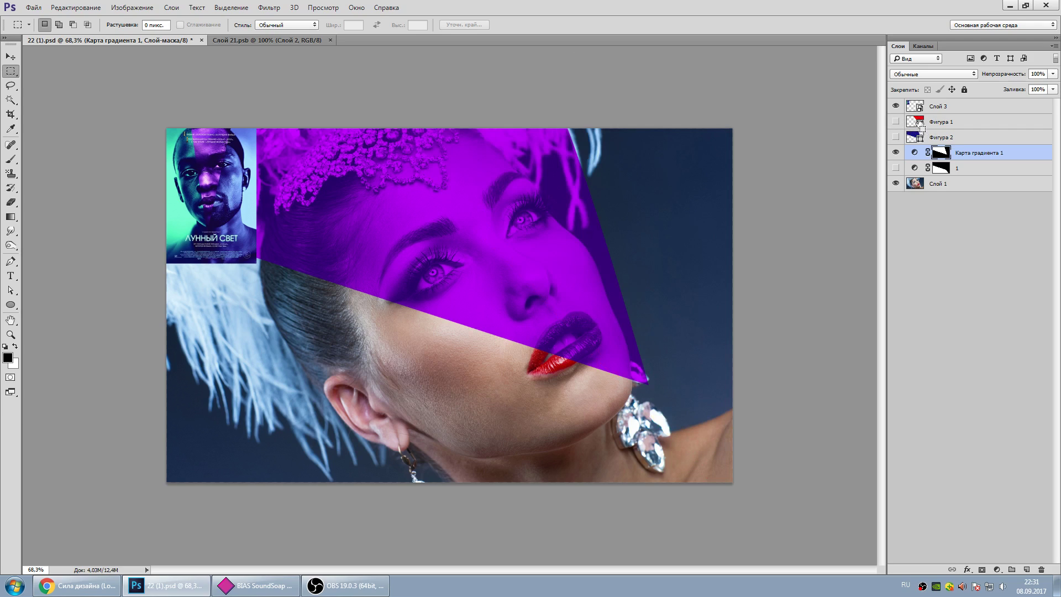
{"action": "left_click", "coordinate": [918, 122], "text": "ctrl"}
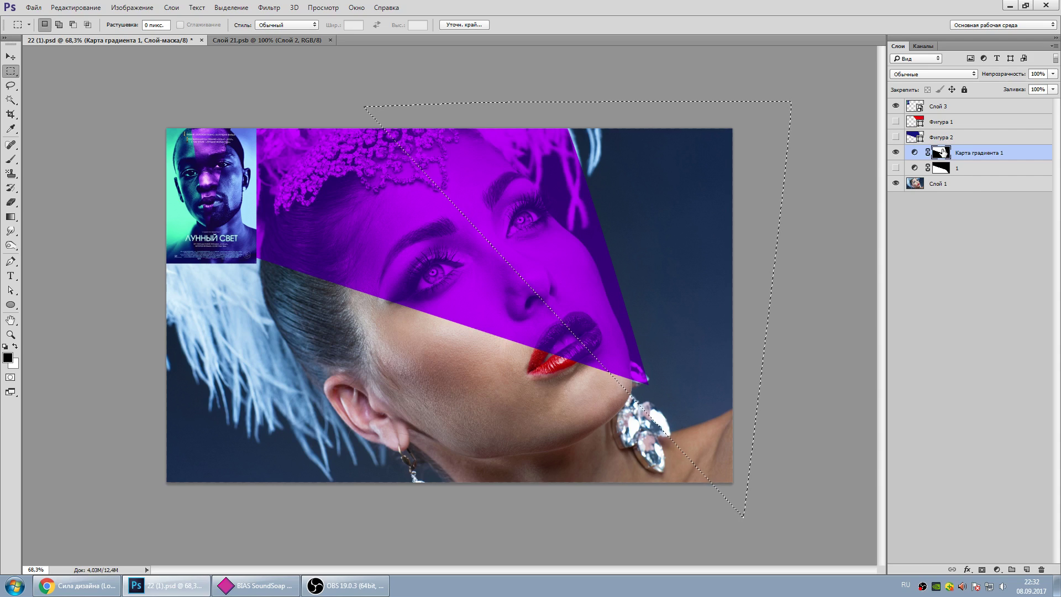
{"action": "key", "text": "shift+F5"}
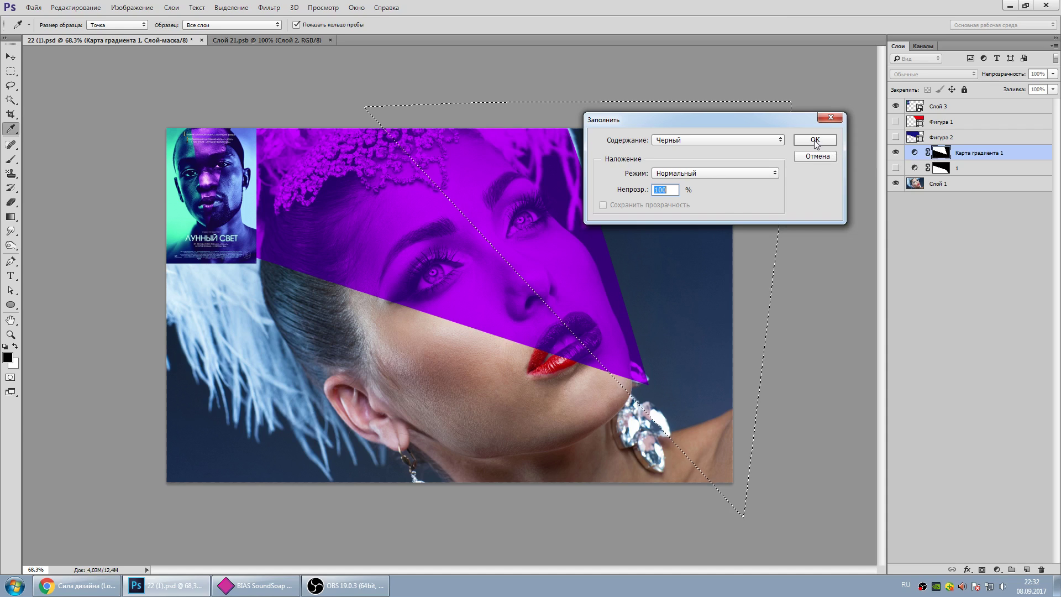
{"action": "left_click", "coordinate": [718, 139]}
{"action": "left_click", "coordinate": [672, 212]}
{"action": "left_click", "coordinate": [810, 146]}
{"action": "key", "text": "m"}
{"action": "key", "text": "ctrl+d"}
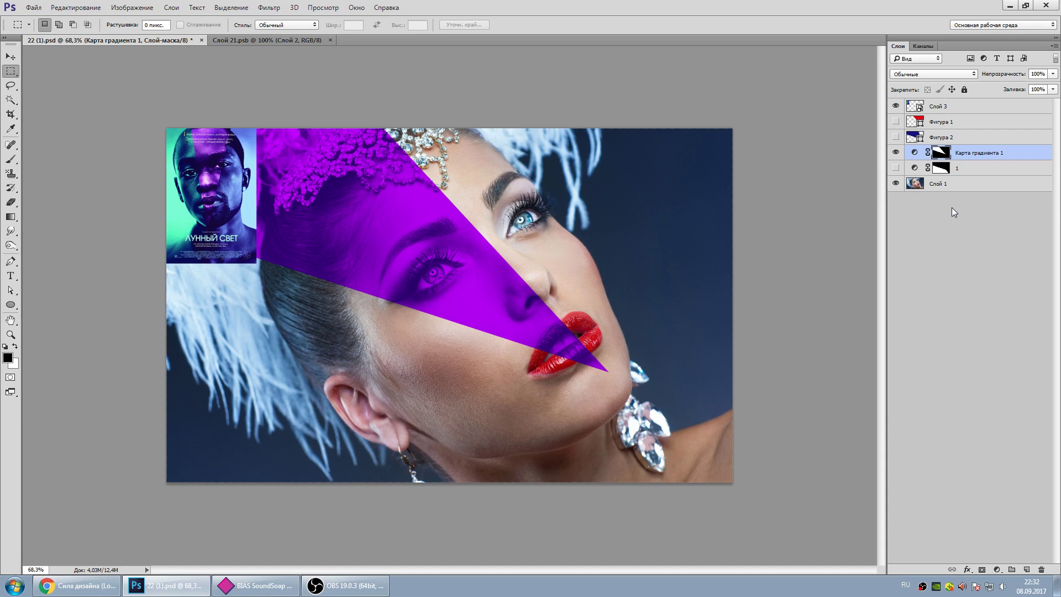
- Compare the gradient maps against the original photo and rename the violet layer 2
{"action": "left_click", "coordinate": [895, 168]}
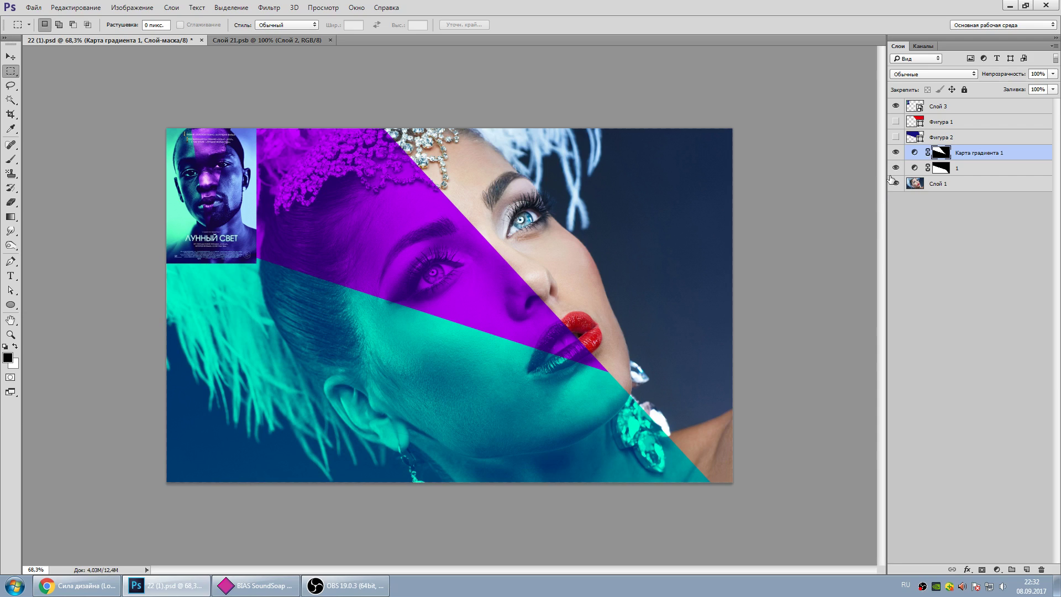
{"action": "left_click", "coordinate": [895, 152]}
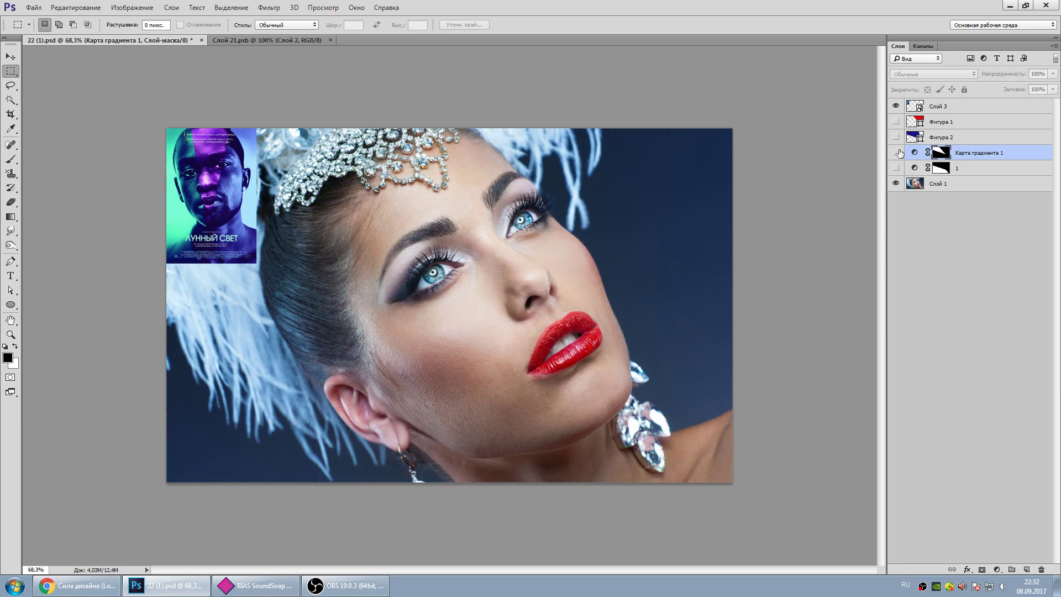
{"action": "left_click", "coordinate": [895, 121]}
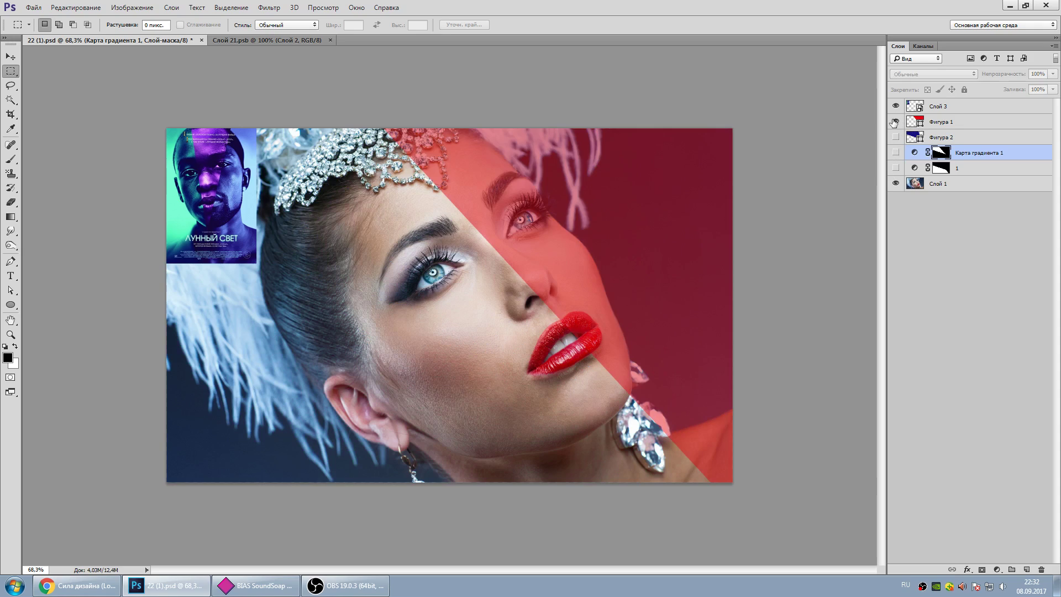
{"action": "key", "text": "ctrl+2"}
{"action": "double_click", "coordinate": [973, 153]}
{"action": "type", "text": "2"}
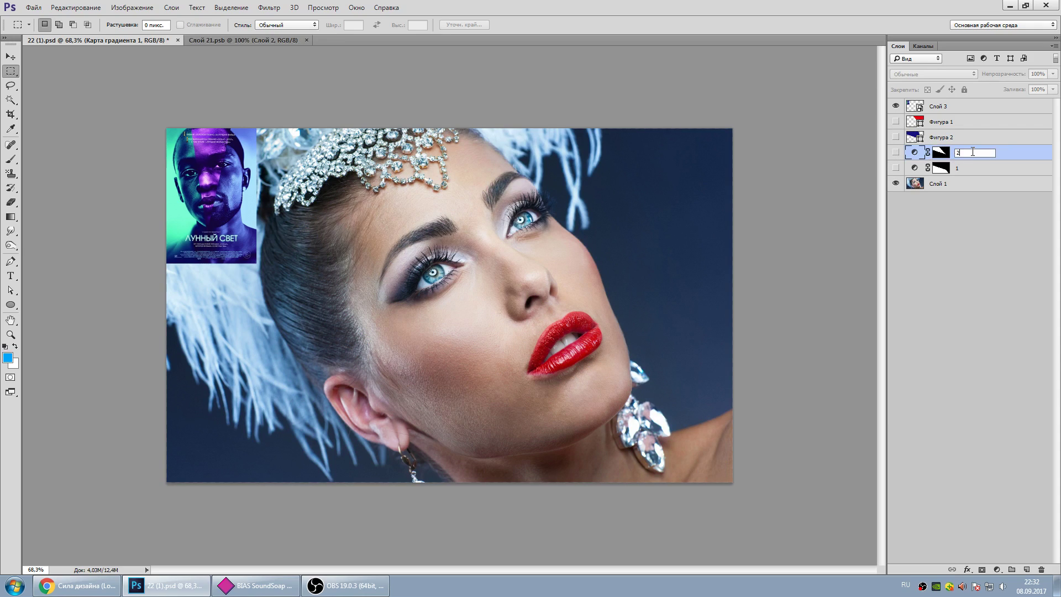
{"action": "key", "text": "Return"}
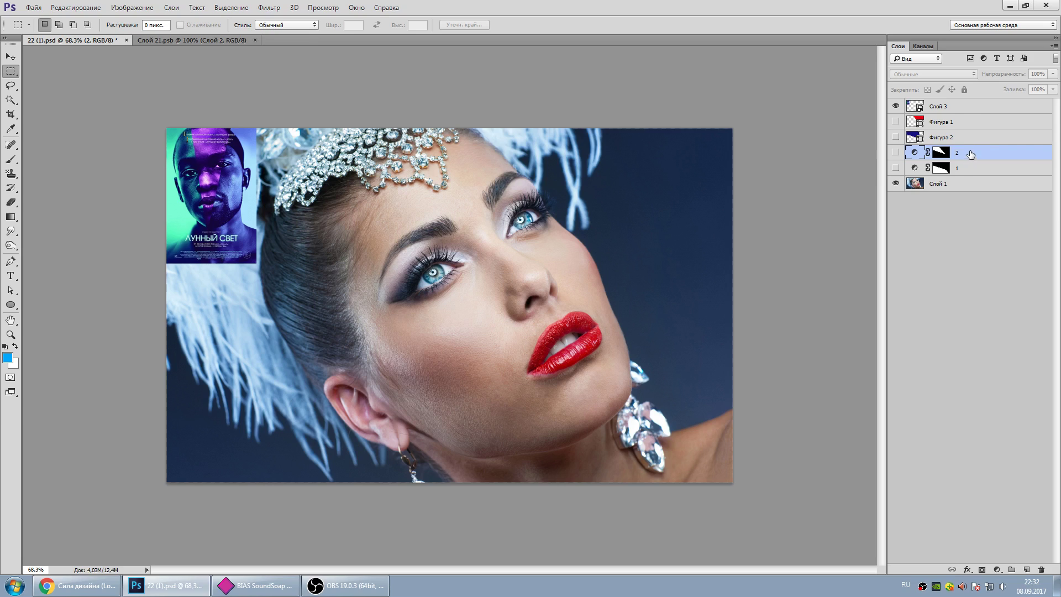
- Duplicate layer 2 as layer 3, make it visible, and delete its mask
{"action": "key", "text": "ctrl+j"}
{"action": "double_click", "coordinate": [962, 155]}
{"action": "type", "text": "3"}
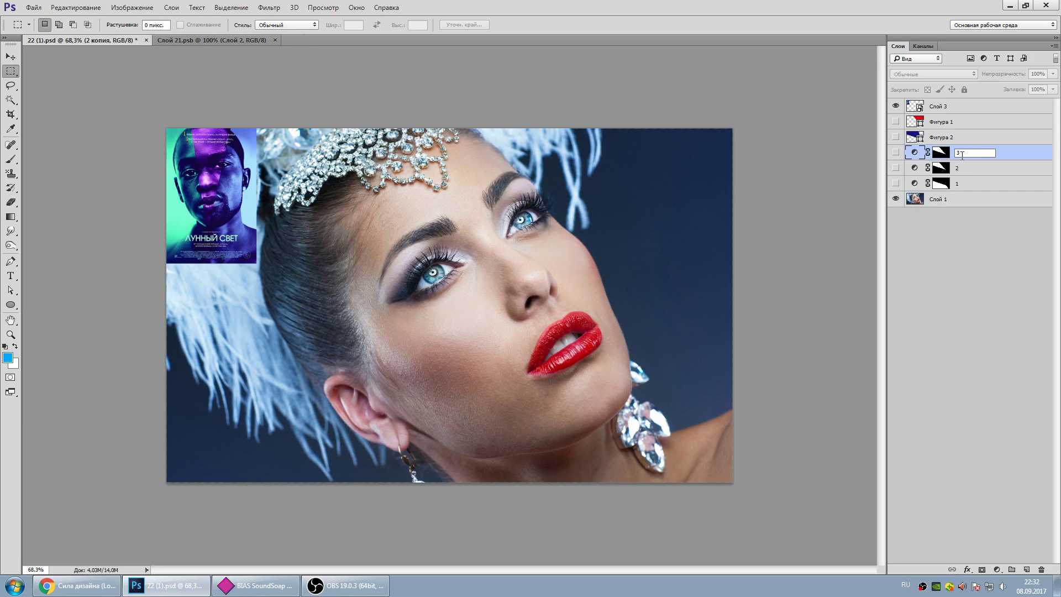
{"action": "key", "text": "Return"}
{"action": "left_click", "coordinate": [895, 153]}
{"action": "right_click", "coordinate": [945, 159]}
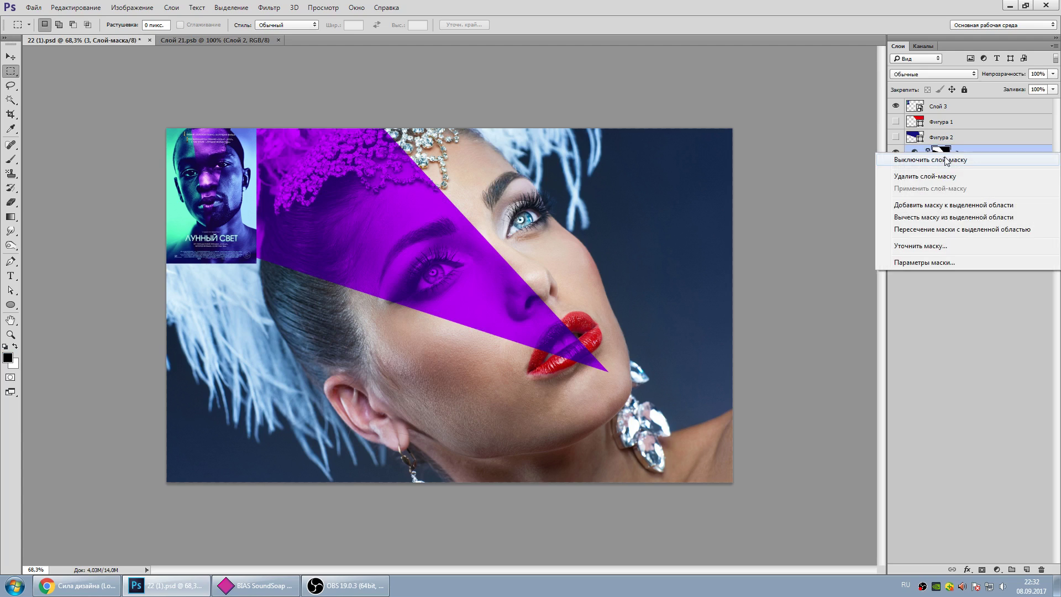
{"action": "left_click", "coordinate": [942, 176]}
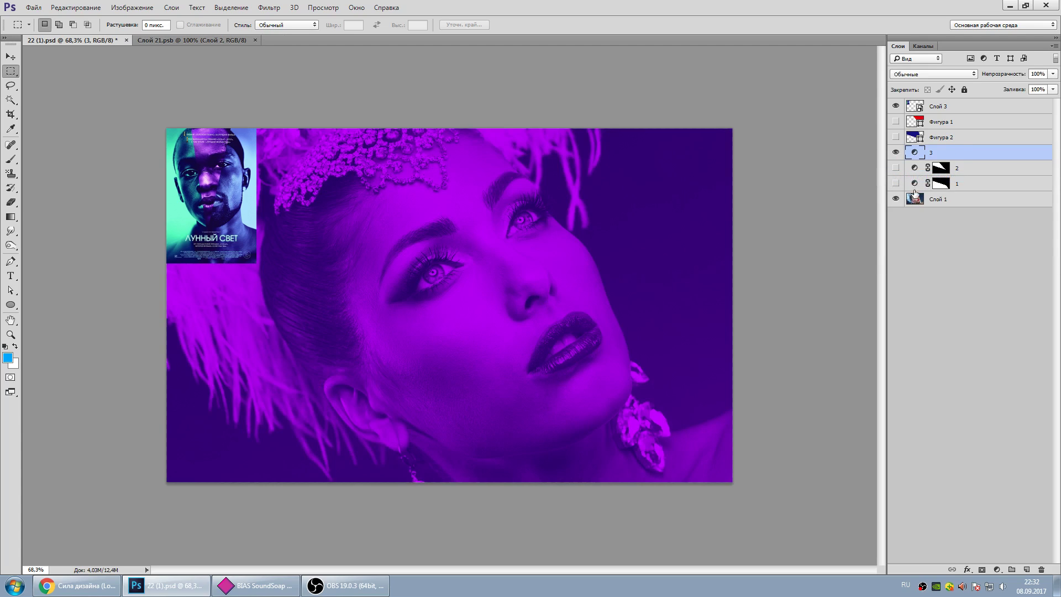
- Set layer 3's gradient light end to a bright mid blue (#5681fd)
{"action": "double_click", "coordinate": [915, 151]}
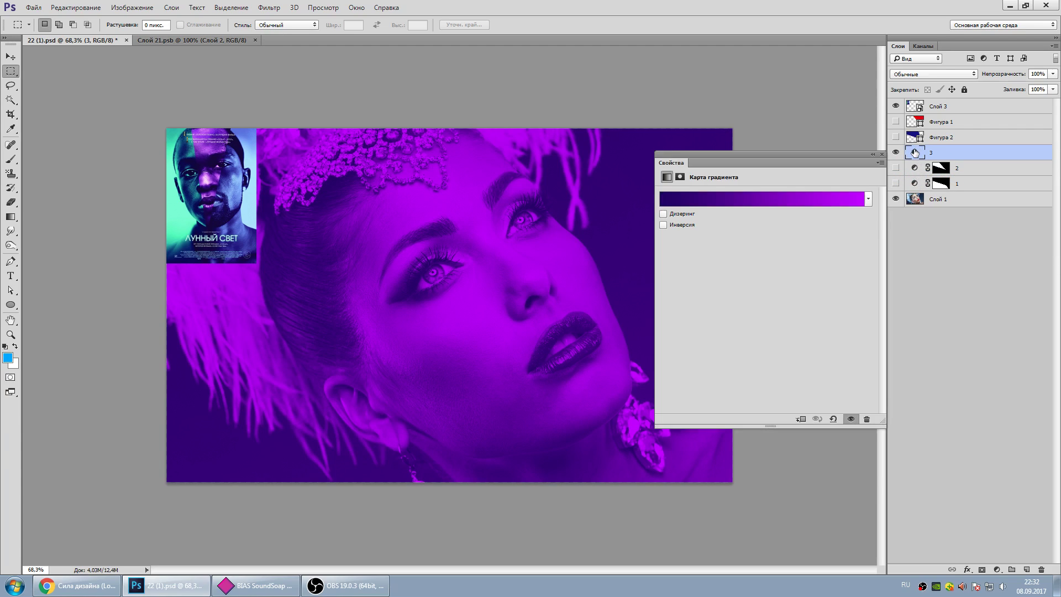
{"action": "left_click", "coordinate": [834, 199]}
{"action": "double_click", "coordinate": [915, 447]}
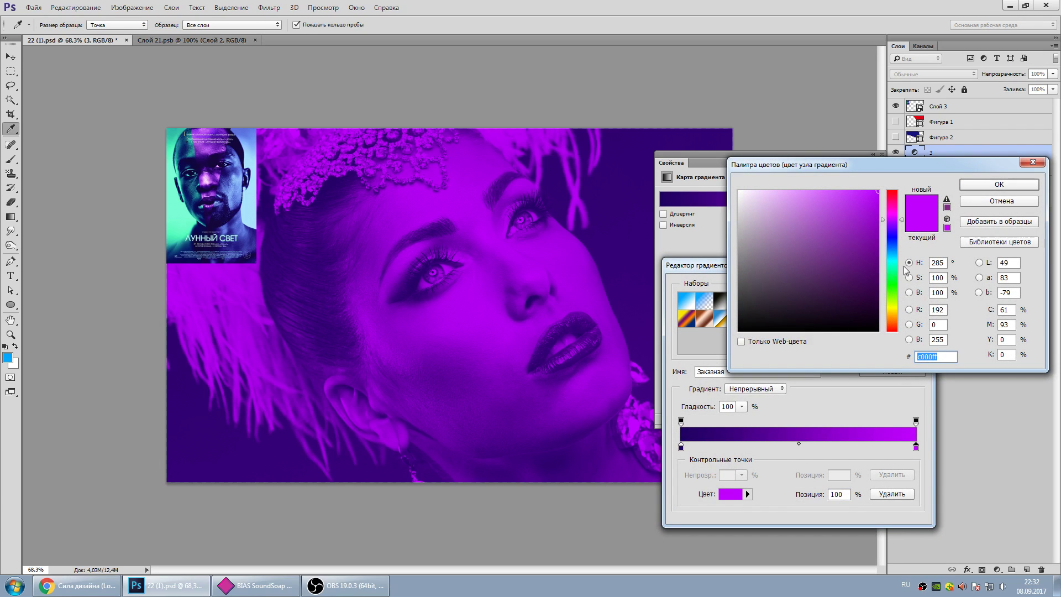
{"action": "left_click", "coordinate": [892, 253]}
{"action": "left_click_drag", "start_coordinate": [892, 252], "coordinate": [894, 254]}
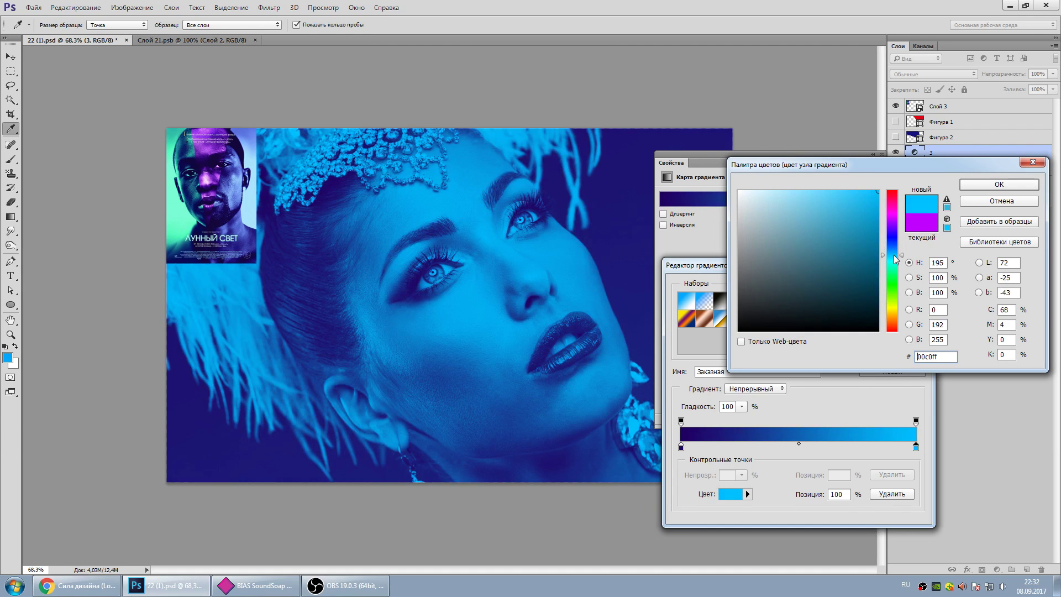
{"action": "left_click", "coordinate": [893, 247]}
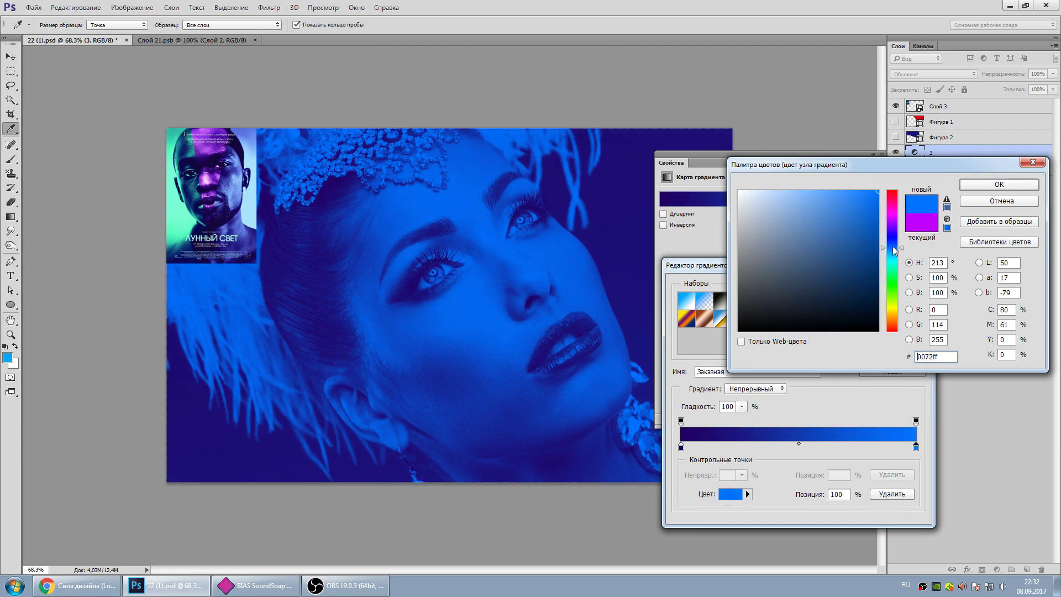
{"action": "left_click", "coordinate": [857, 225]}
{"action": "mouse_move", "coordinate": [857, 224]}
{"action": "left_mouse_down"}
{"action": "mouse_move", "coordinate": [861, 234]}
{"action": "mouse_move", "coordinate": [868, 223]}
{"action": "mouse_move", "coordinate": [892, 232]}
{"action": "mouse_move", "coordinate": [895, 249]}
{"action": "mouse_move", "coordinate": [888, 241]}
{"action": "left_mouse_up"}
{"action": "left_click", "coordinate": [877, 191]}
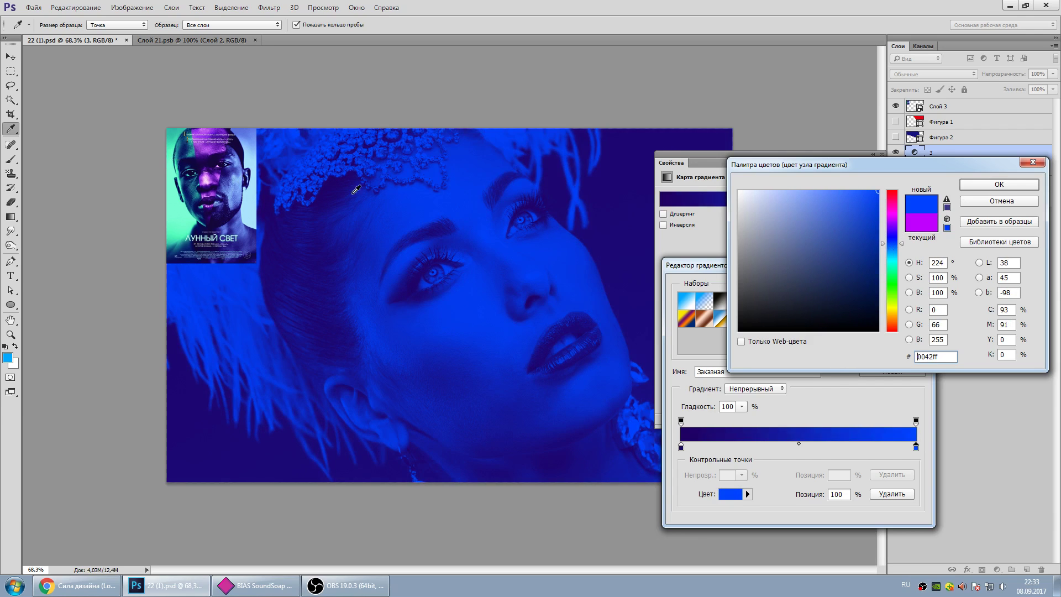
{"action": "left_click", "coordinate": [811, 191]}
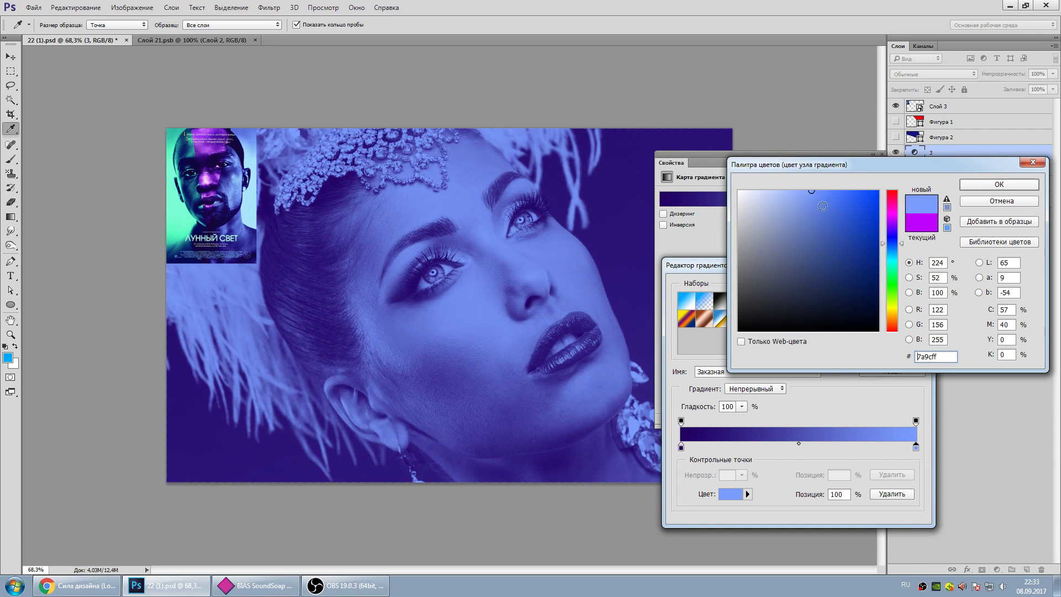
{"action": "left_click", "coordinate": [831, 192]}
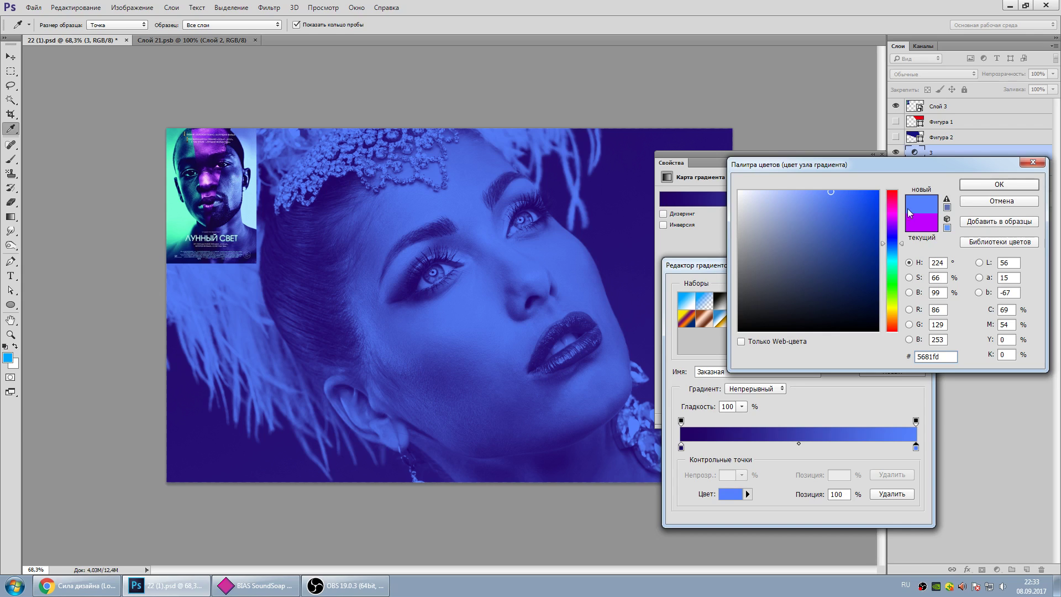
{"action": "left_click", "coordinate": [987, 186]}
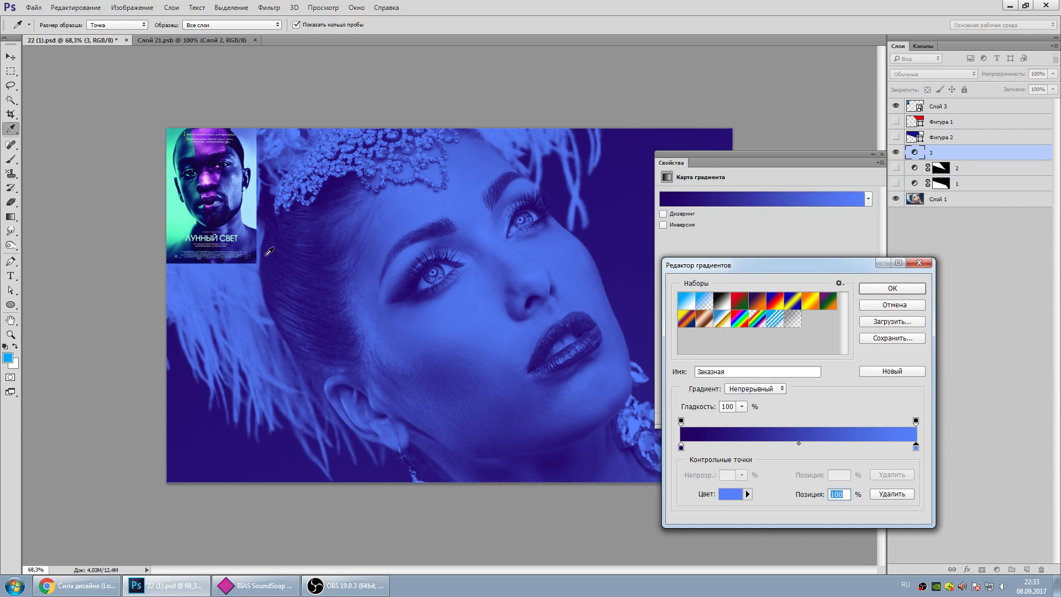
- Nudge the gradient's dark end toward deep purple and apply the gradient
{"action": "double_click", "coordinate": [681, 447]}
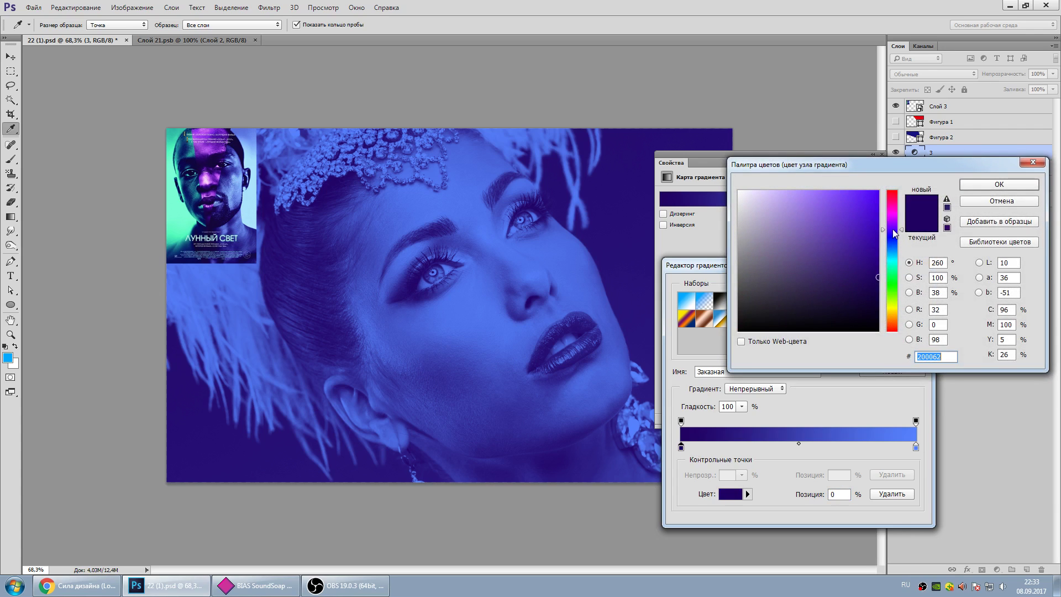
{"action": "left_click_drag", "start_coordinate": [896, 230], "coordinate": [896, 233]}
{"action": "left_click", "coordinate": [1012, 186]}
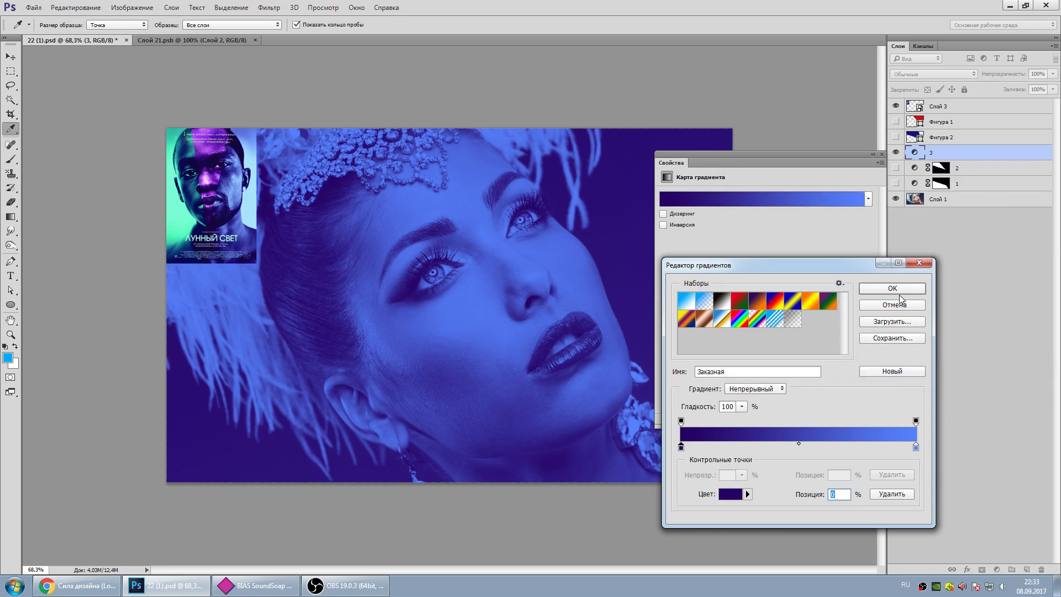
{"action": "left_click", "coordinate": [898, 289]}
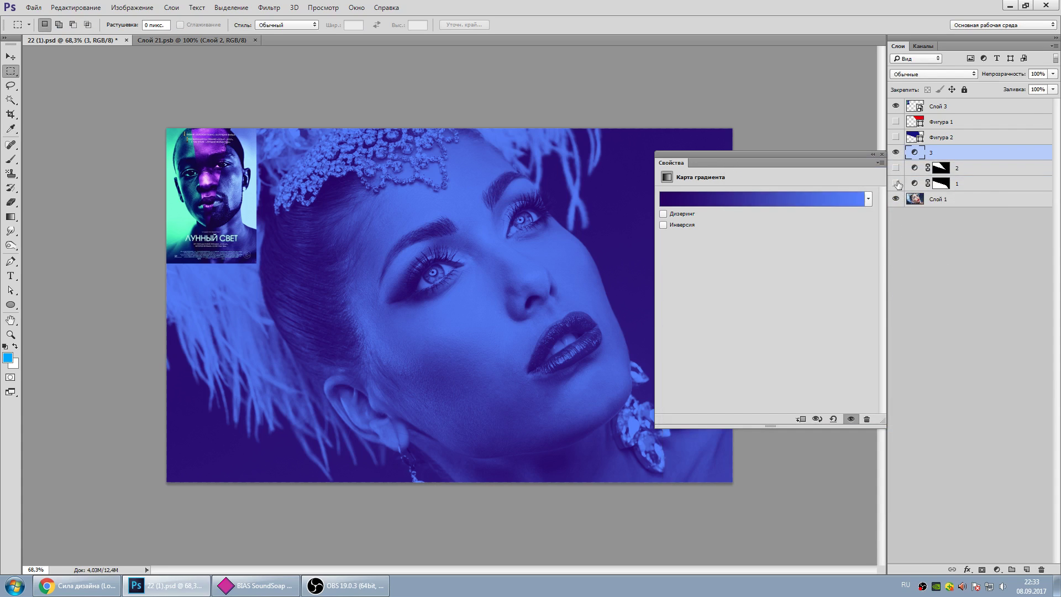
- Mask layer 3's blue tint to the Фигура 1 triangle selection
{"action": "left_click", "coordinate": [881, 154]}
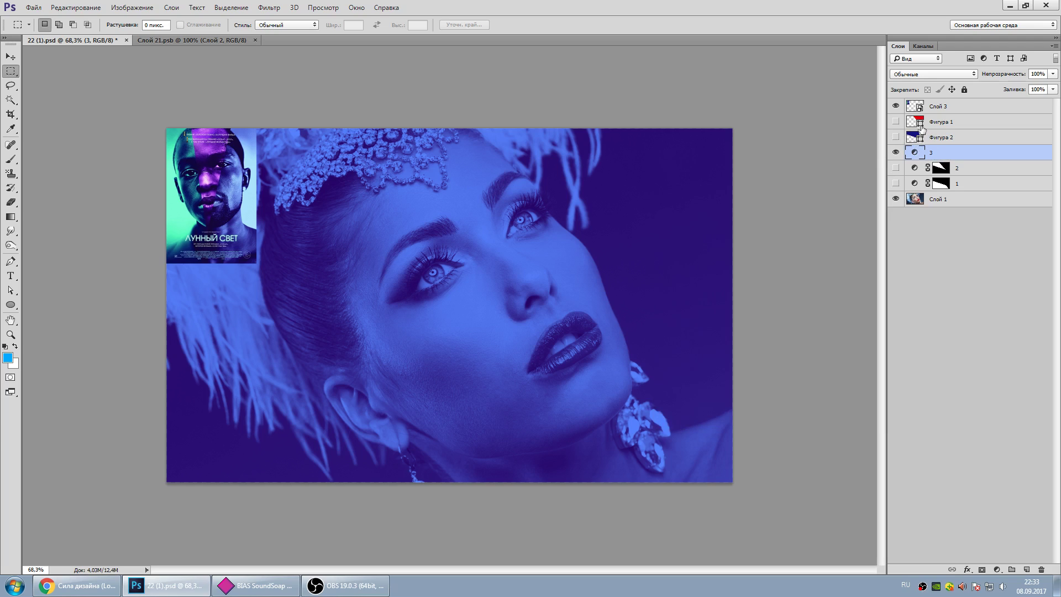
{"action": "left_click", "coordinate": [918, 123], "text": "ctrl"}
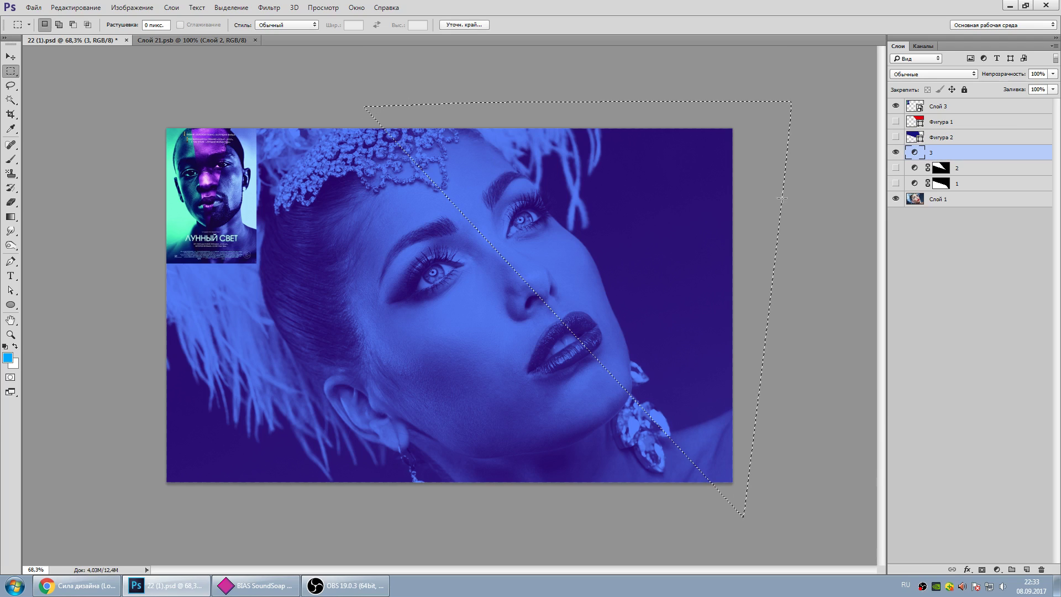
{"action": "left_click", "coordinate": [896, 122]}
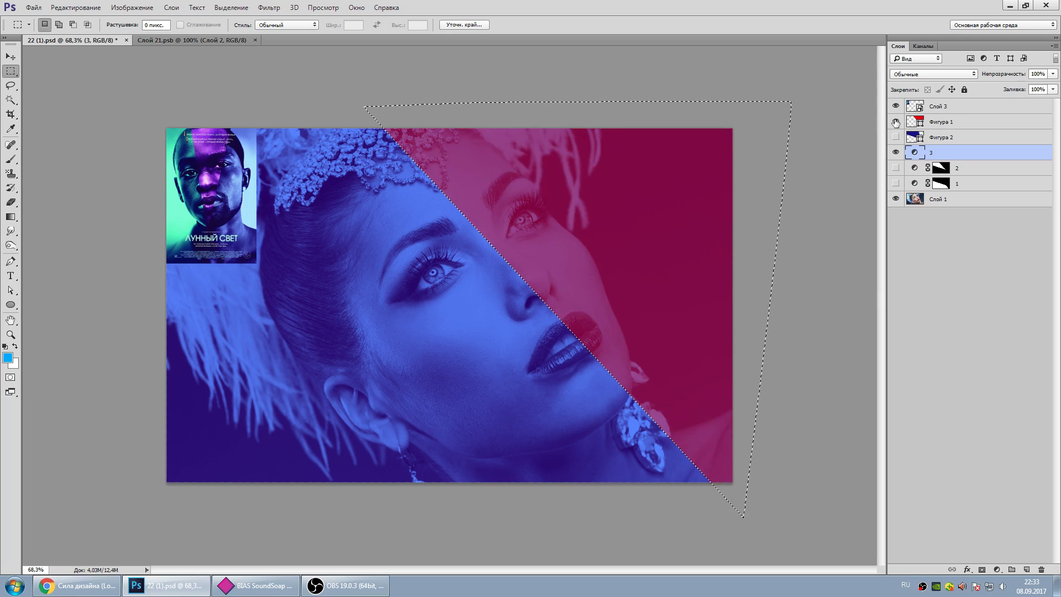
{"action": "left_click", "coordinate": [895, 122]}
{"action": "left_click", "coordinate": [982, 569]}
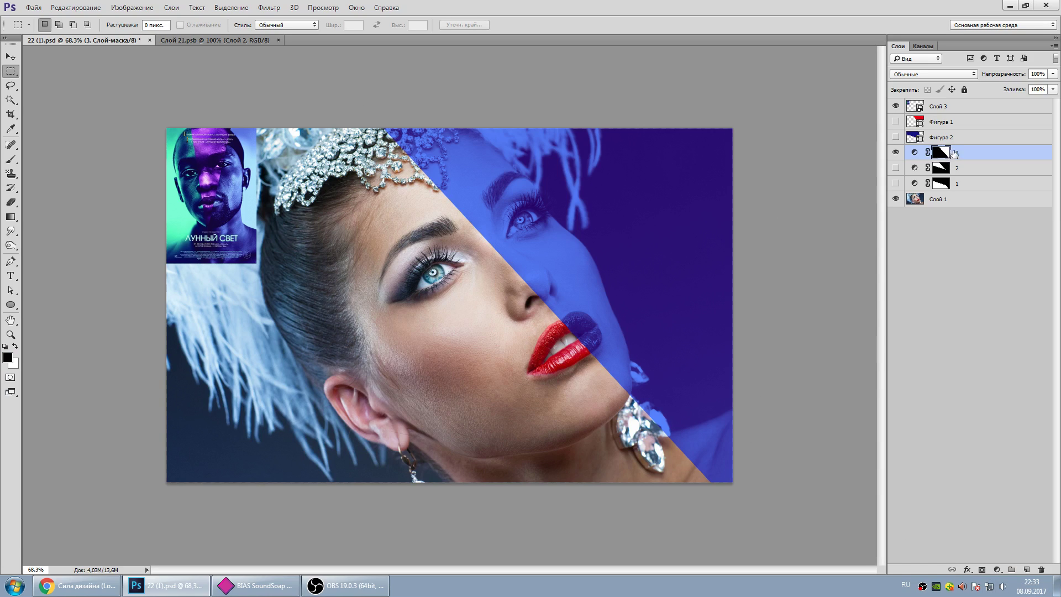
- Show the magenta layer 2 and teal layer 1 wedges alongside the blue one
{"action": "left_click", "coordinate": [896, 121]}
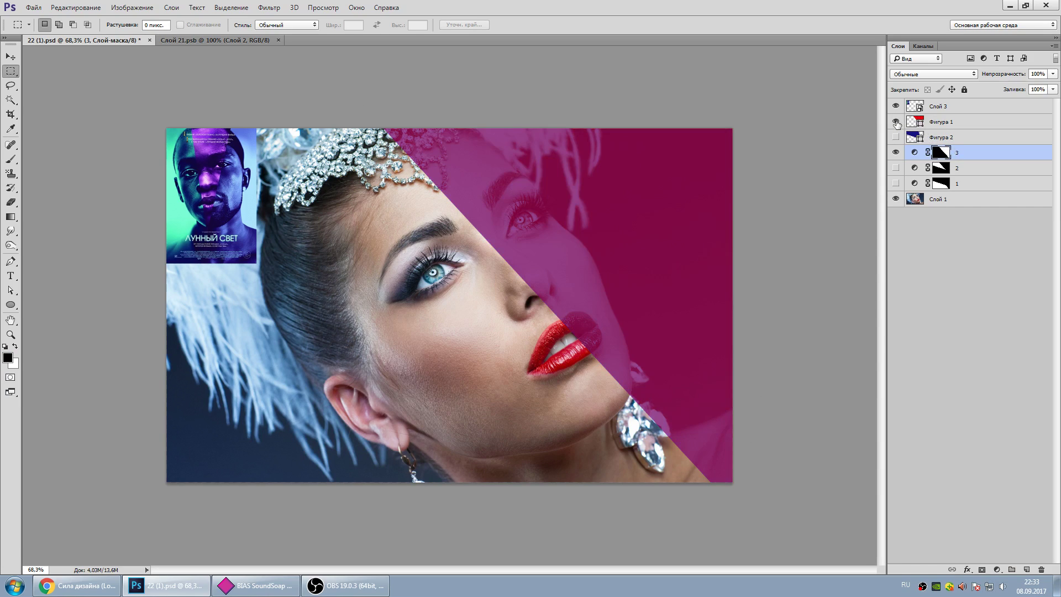
{"action": "left_click", "coordinate": [895, 167]}
{"action": "left_click", "coordinate": [896, 183]}
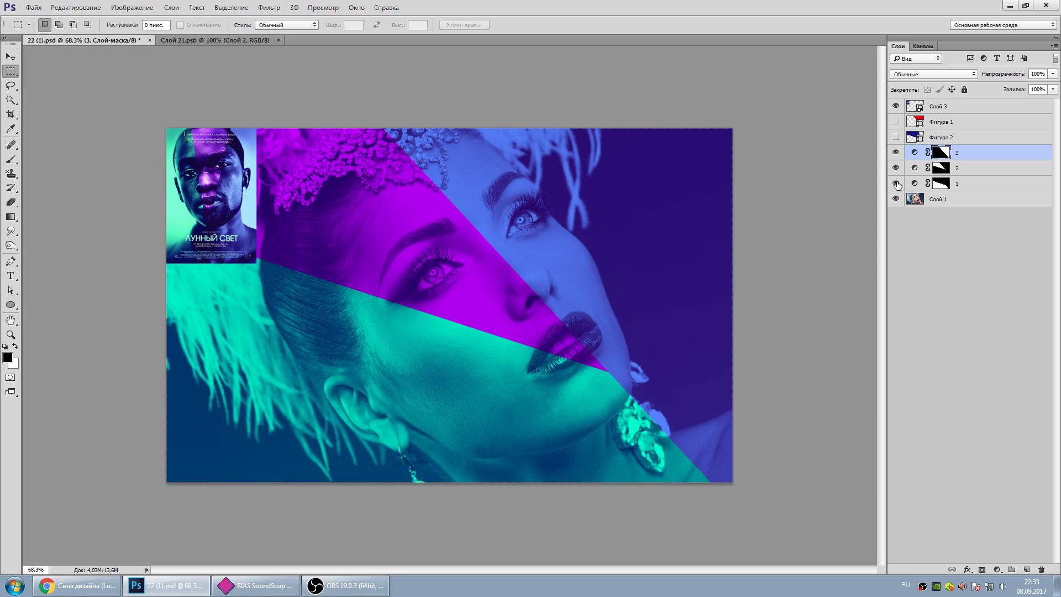
{"action": "left_click", "coordinate": [895, 106]}
{"action": "left_click", "coordinate": [895, 106]}
{"action": "double_click", "coordinate": [914, 153]}
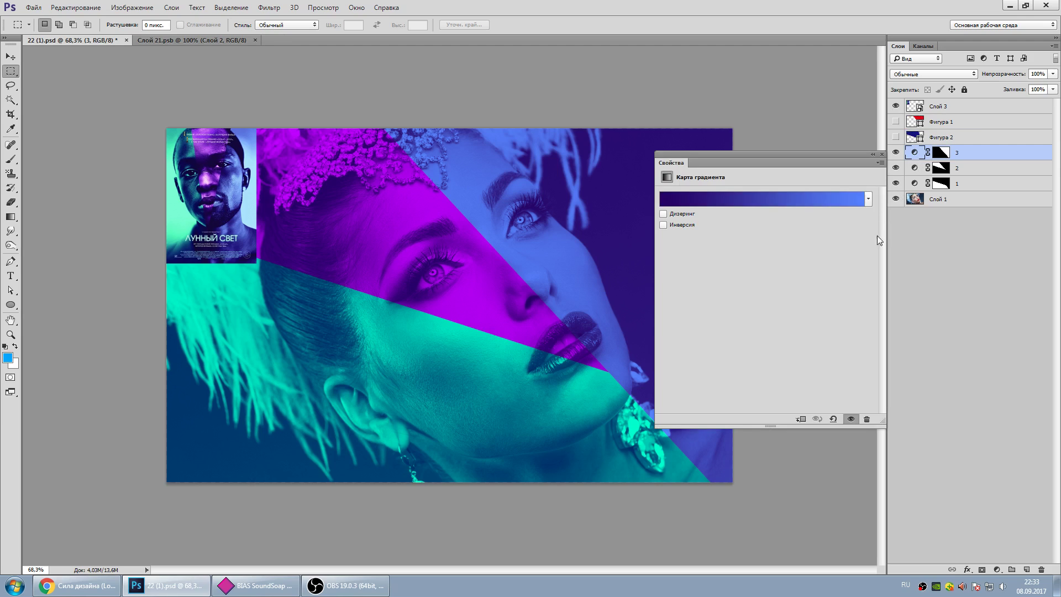
- Change the blue map's light stop to azure 0078ff, then compare wedges with the original
{"action": "left_click", "coordinate": [849, 203]}
{"action": "double_click", "coordinate": [916, 447]}
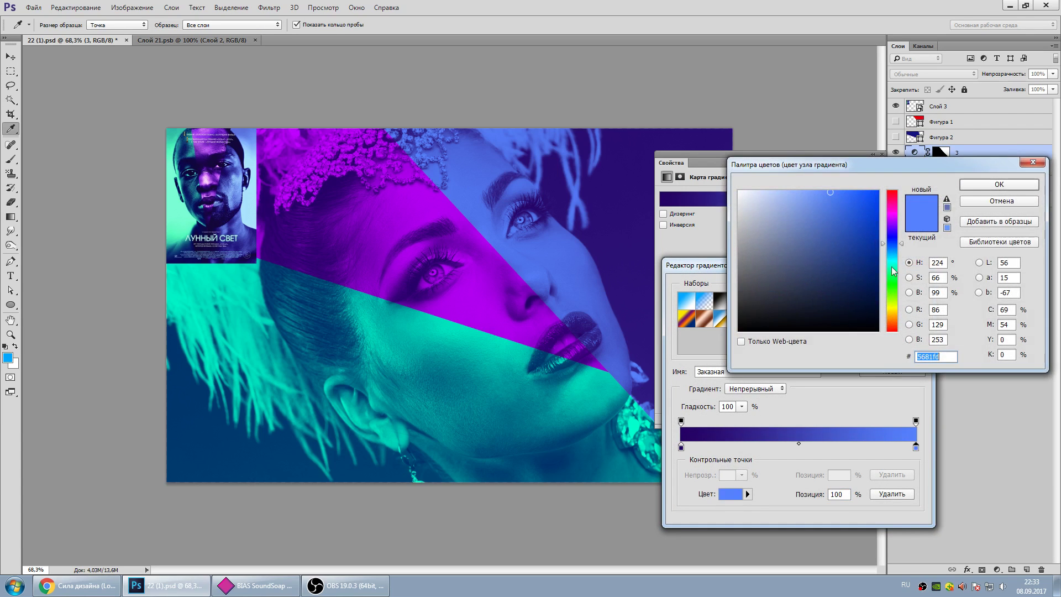
{"action": "left_click", "coordinate": [877, 191]}
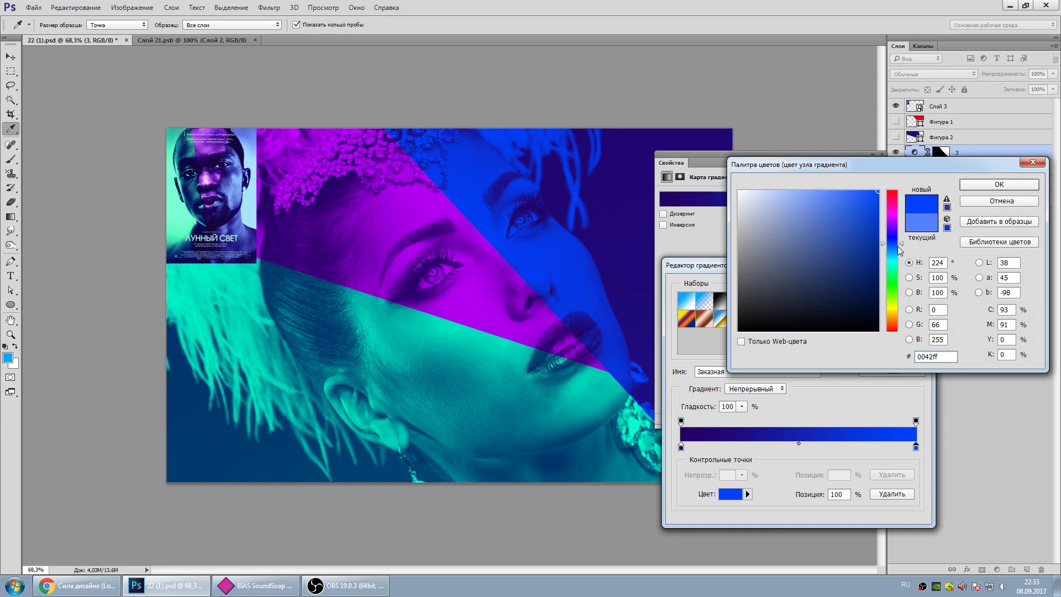
{"action": "left_click_drag", "start_coordinate": [892, 243], "coordinate": [893, 248]}
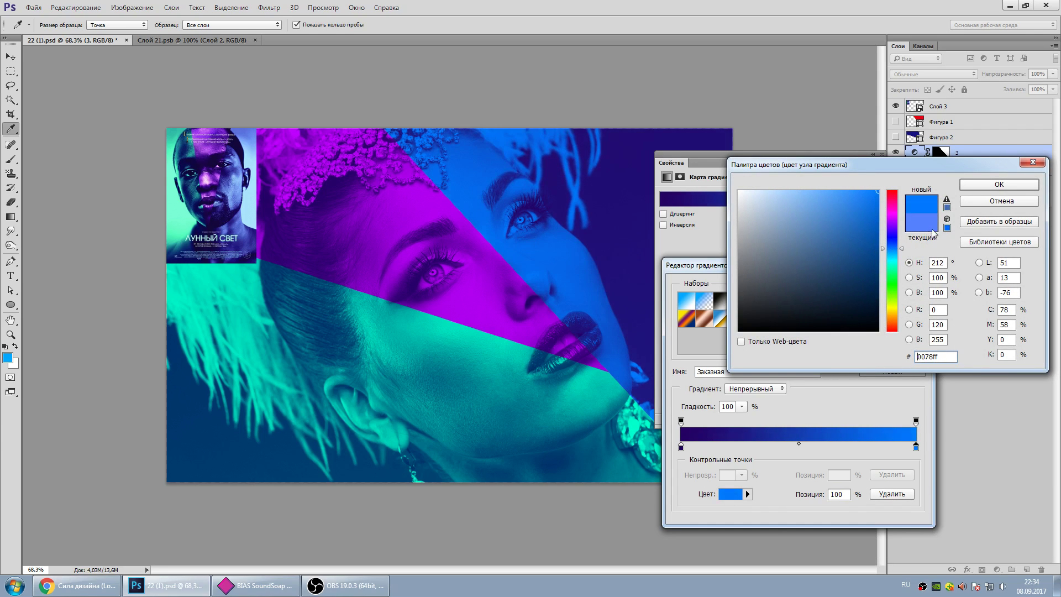
{"action": "left_click", "coordinate": [1000, 187]}
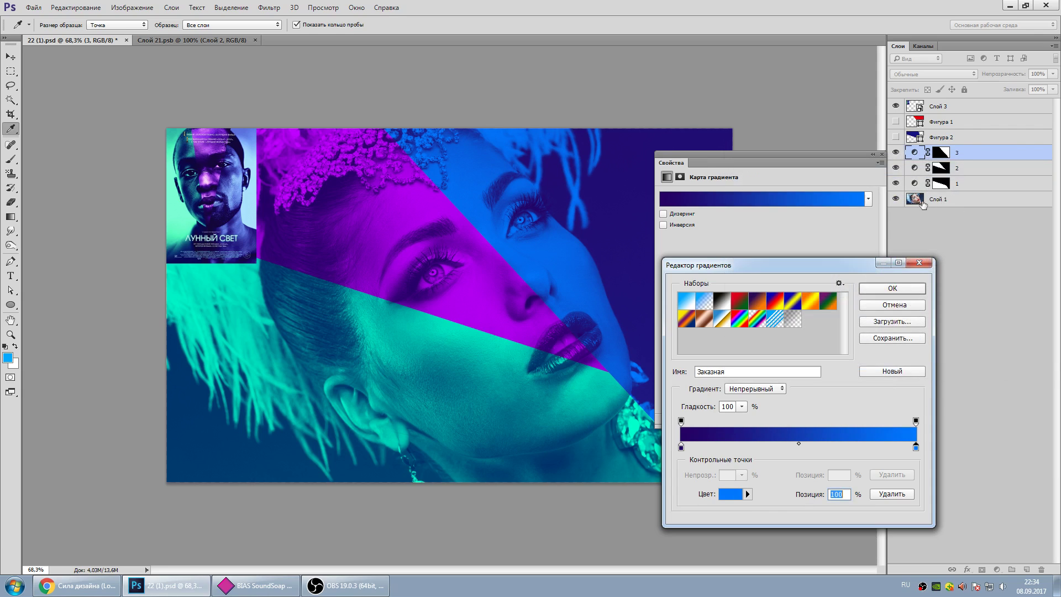
{"action": "left_click", "coordinate": [905, 287]}
{"action": "left_click", "coordinate": [883, 154]}
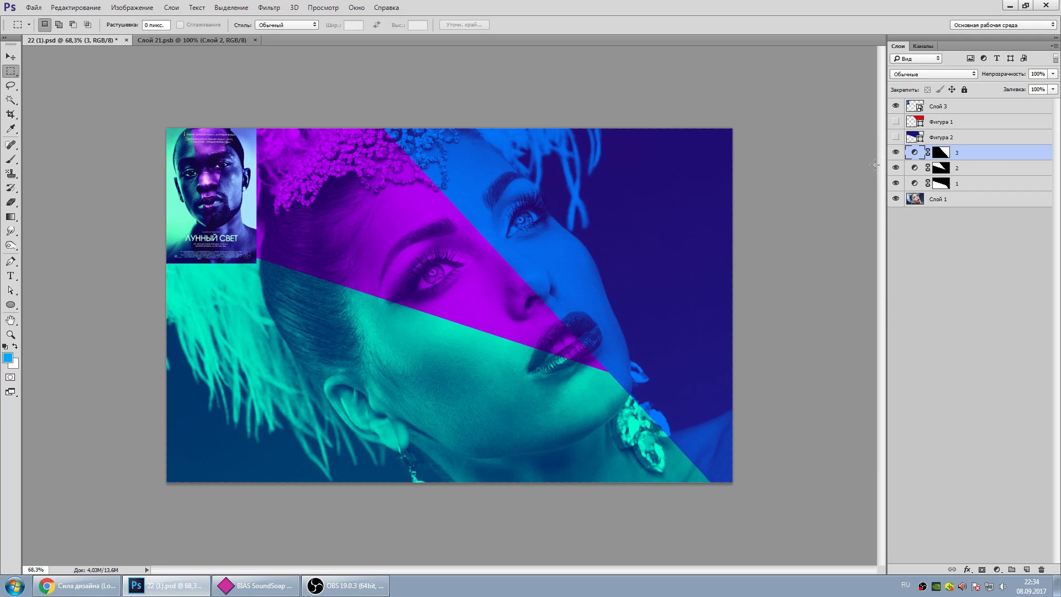
{"action": "left_click", "coordinate": [895, 152]}
{"action": "left_click", "coordinate": [895, 168]}
- Group layer 1 into Группа 1, move its diagonal mask onto the group, and begin a Curves adjustment
{"action": "left_click", "coordinate": [896, 152]}
{"action": "left_click", "coordinate": [978, 187]}
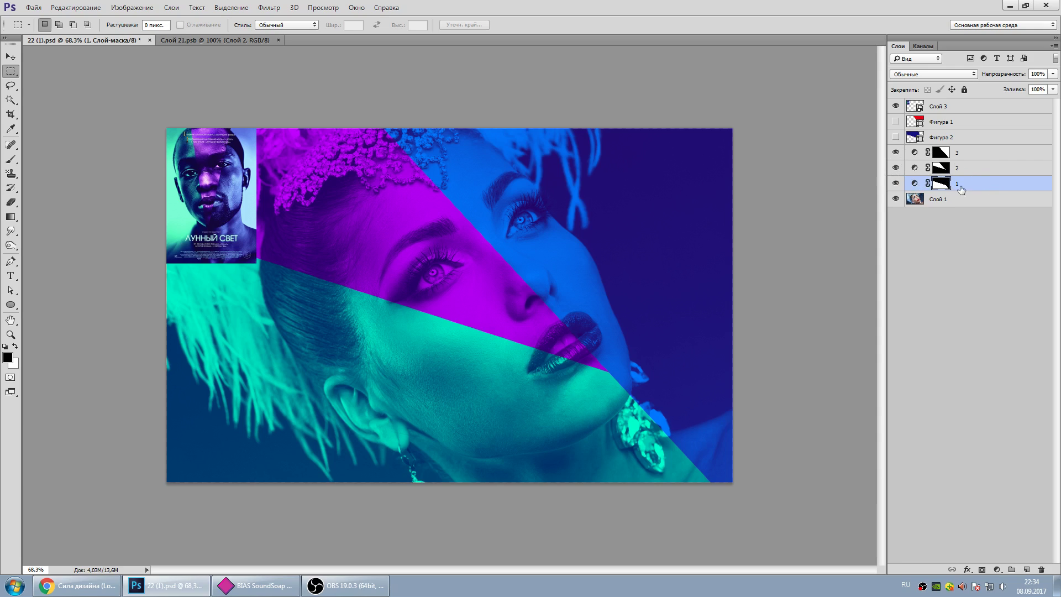
{"action": "key", "text": "ctrl+g"}
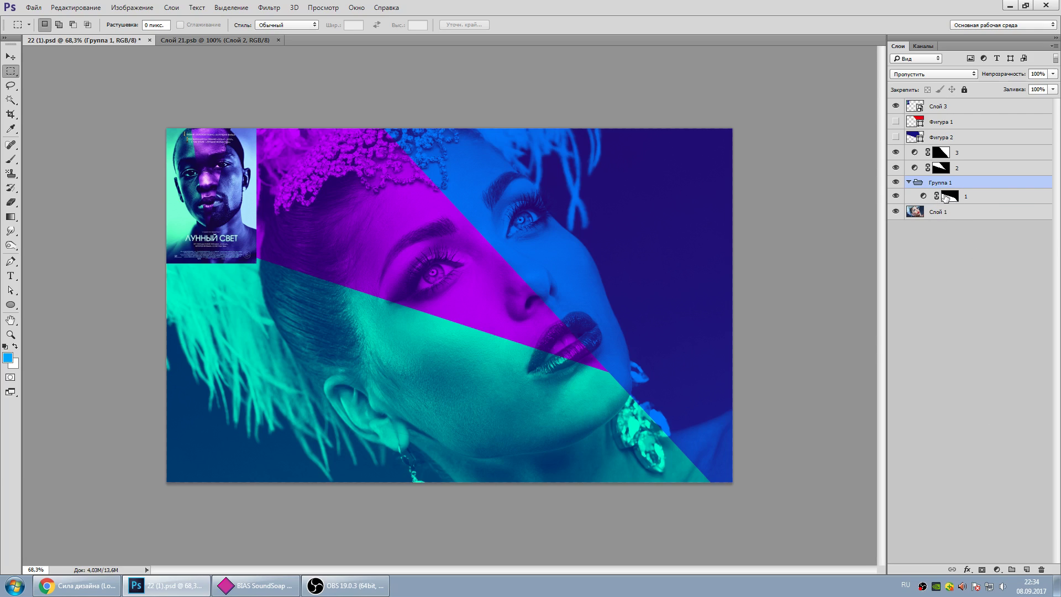
{"action": "left_click_drag", "start_coordinate": [949, 198], "coordinate": [955, 184]}
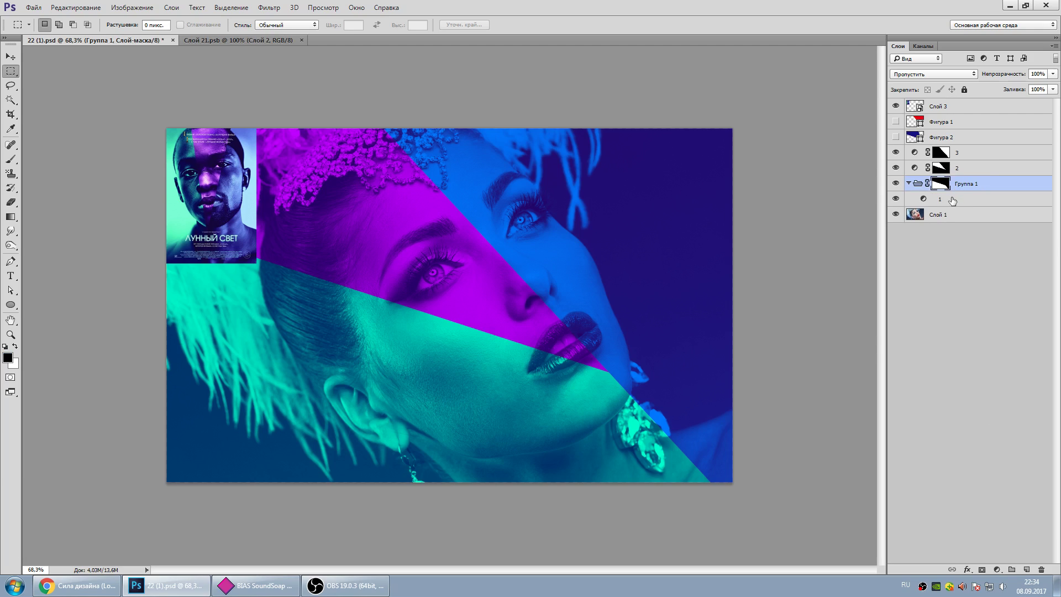
{"action": "left_click", "coordinate": [909, 183]}
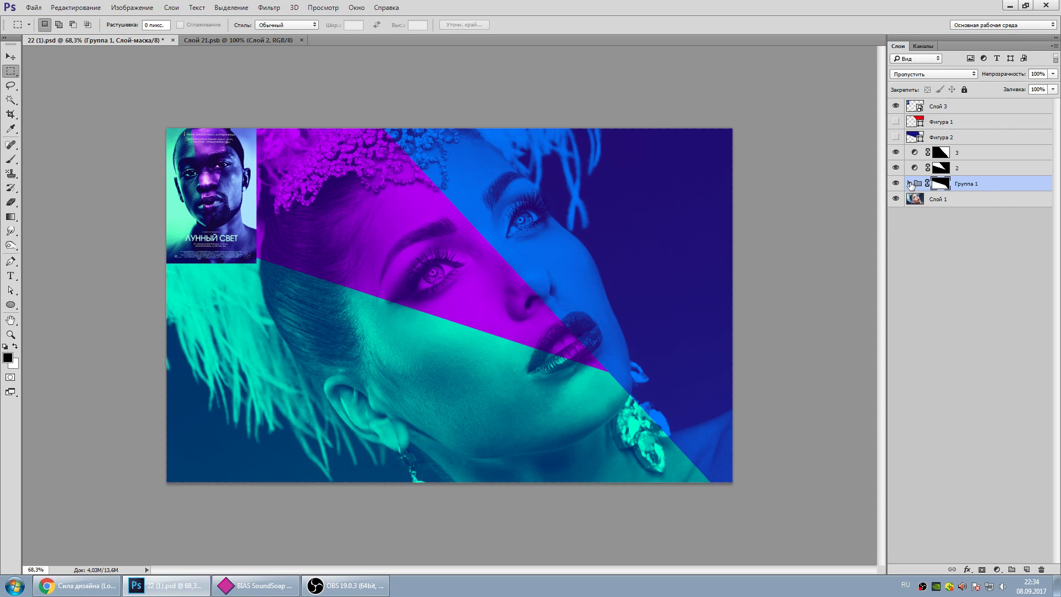
{"action": "left_click", "coordinate": [908, 184]}
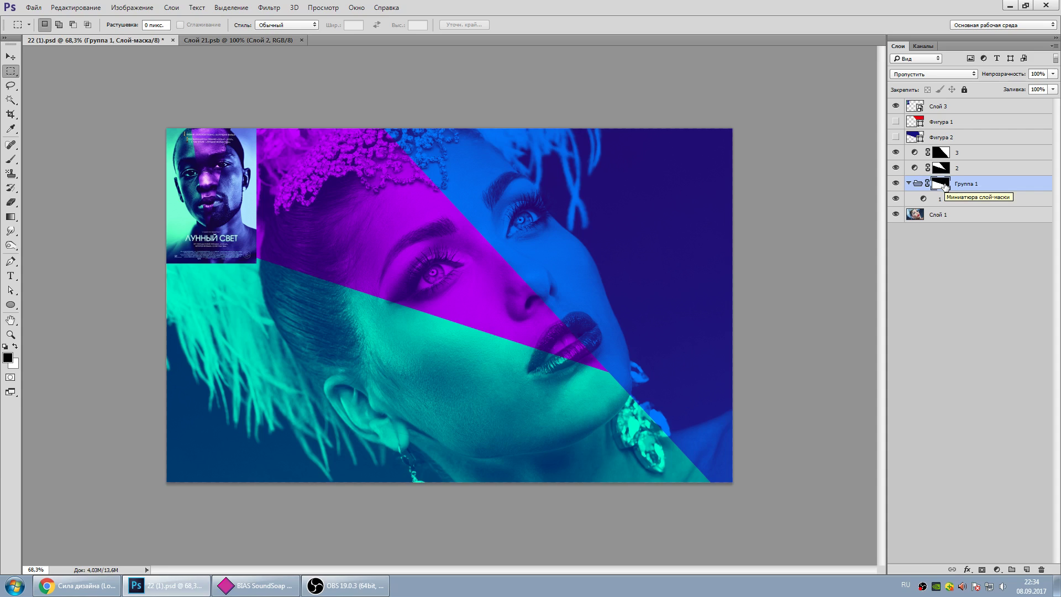
{"action": "left_click", "coordinate": [951, 199]}
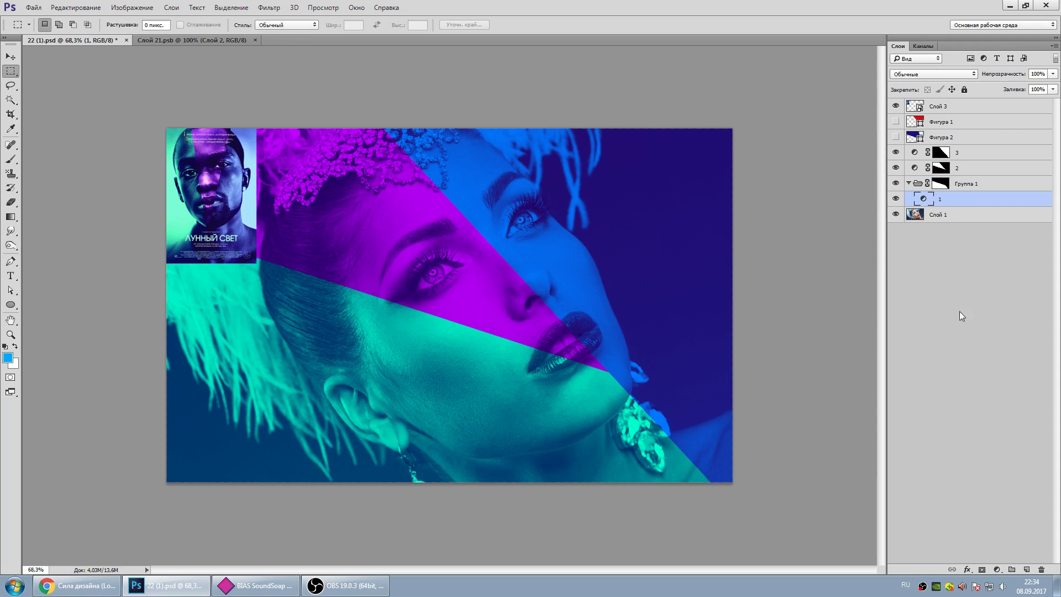
{"action": "left_click", "coordinate": [997, 569]}
- Add a Curves adjustment, Кривые 1, with layer 1 placed above it
{"action": "left_click", "coordinate": [955, 394]}
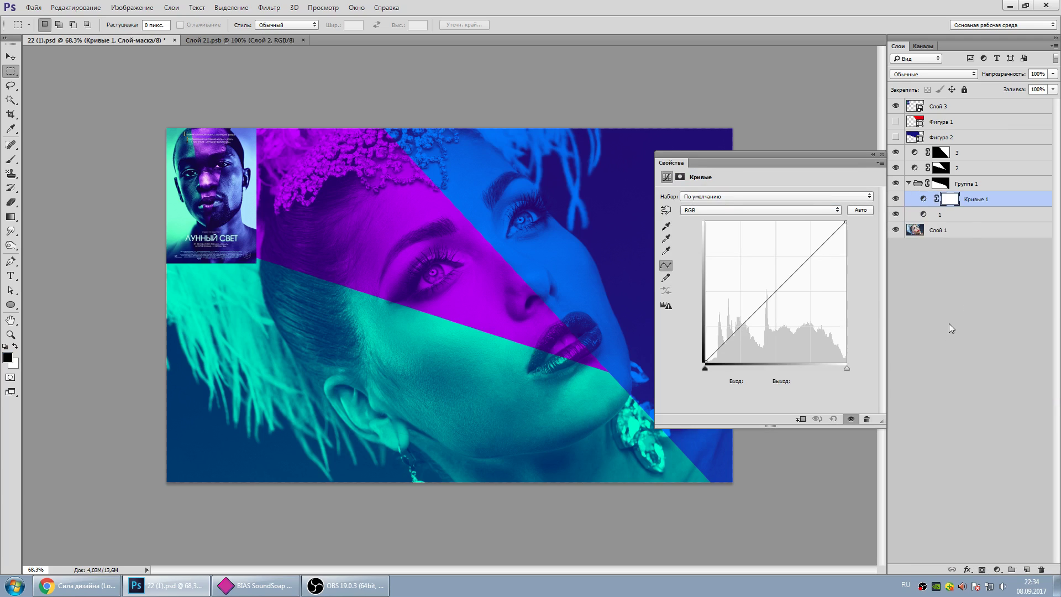
{"action": "left_click_drag", "start_coordinate": [964, 214], "coordinate": [974, 196]}
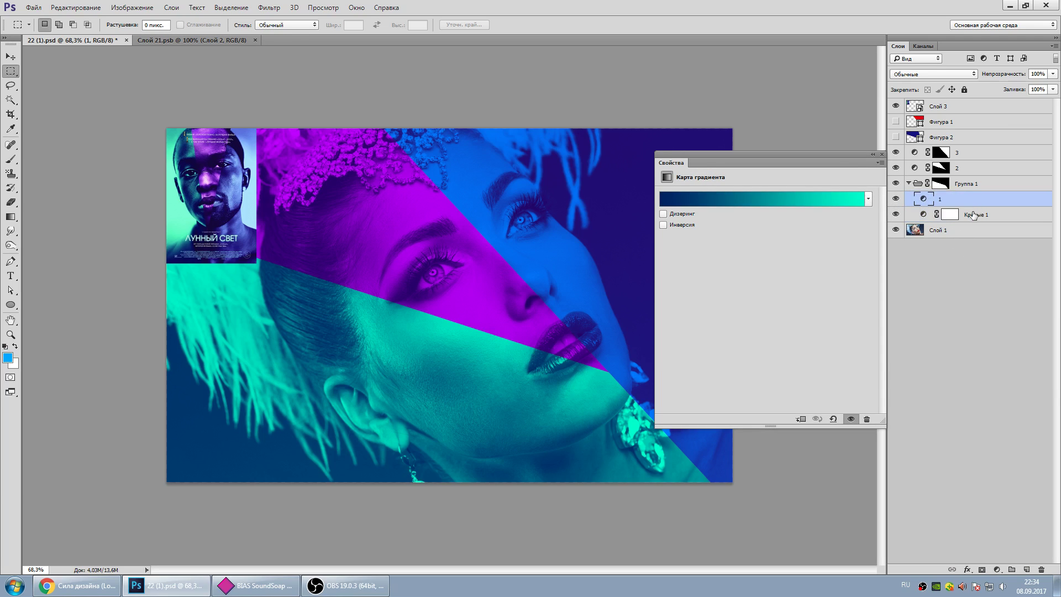
{"action": "left_click", "coordinate": [973, 215]}
- Shape Кривые 1 into an S-curve with deeper shadows and eased highlights
{"action": "left_click_drag", "start_coordinate": [770, 298], "coordinate": [750, 333]}
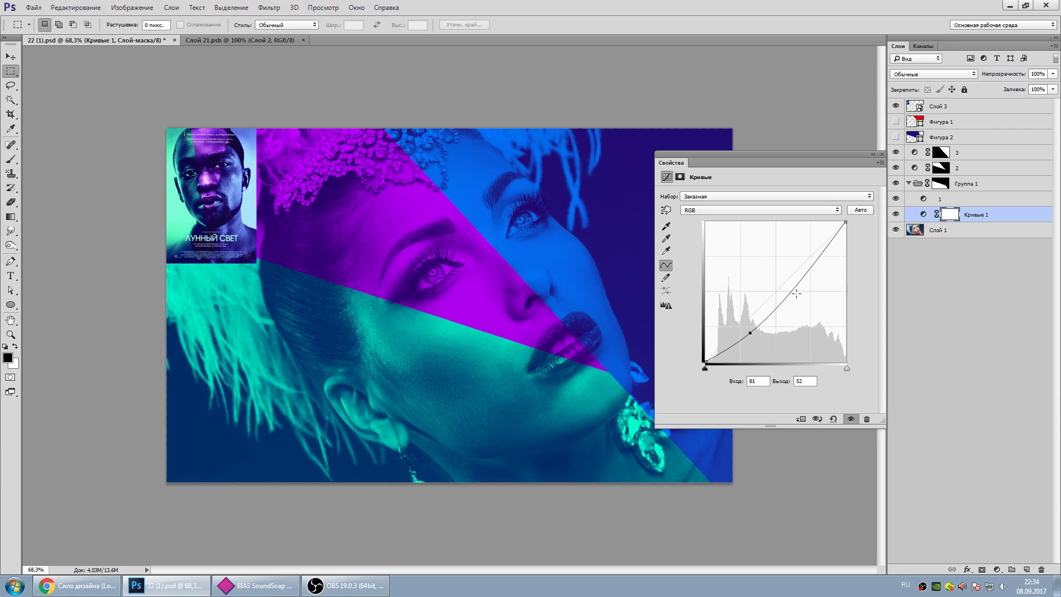
{"action": "left_click_drag", "start_coordinate": [796, 293], "coordinate": [799, 260]}
{"action": "left_click_drag", "start_coordinate": [750, 333], "coordinate": [754, 341]}
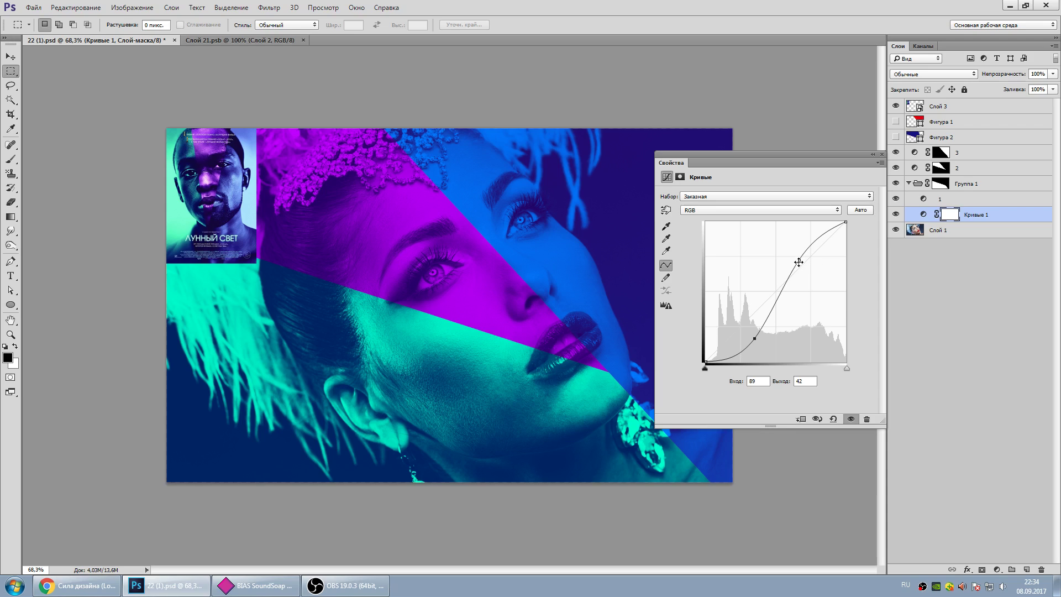
{"action": "left_click_drag", "start_coordinate": [800, 259], "coordinate": [796, 262]}
{"action": "left_click_drag", "start_coordinate": [749, 341], "coordinate": [753, 341]}
{"action": "left_click", "coordinate": [882, 155]}
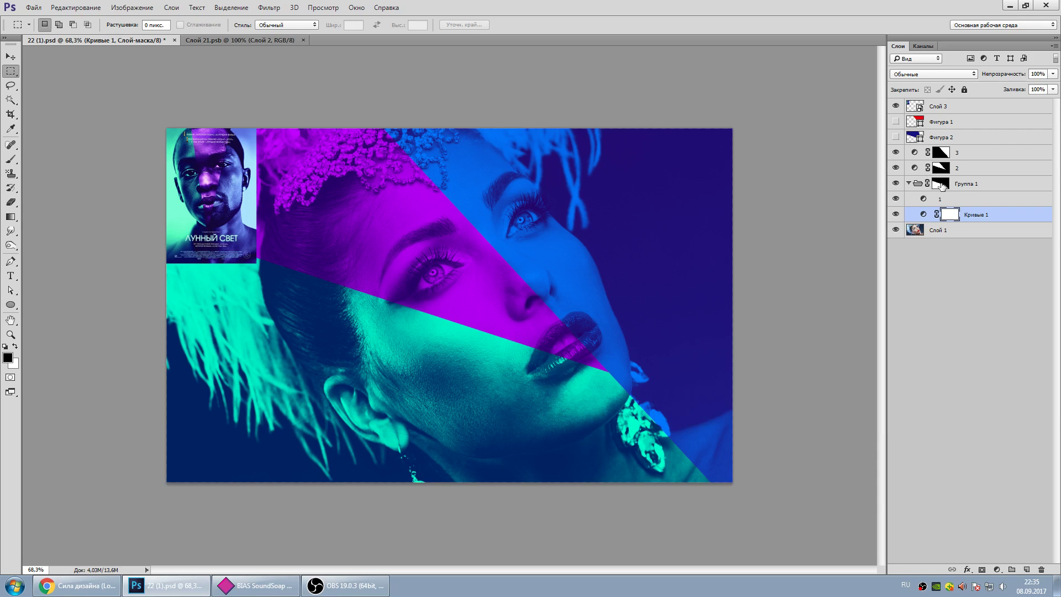
{"action": "left_click", "coordinate": [979, 169]}
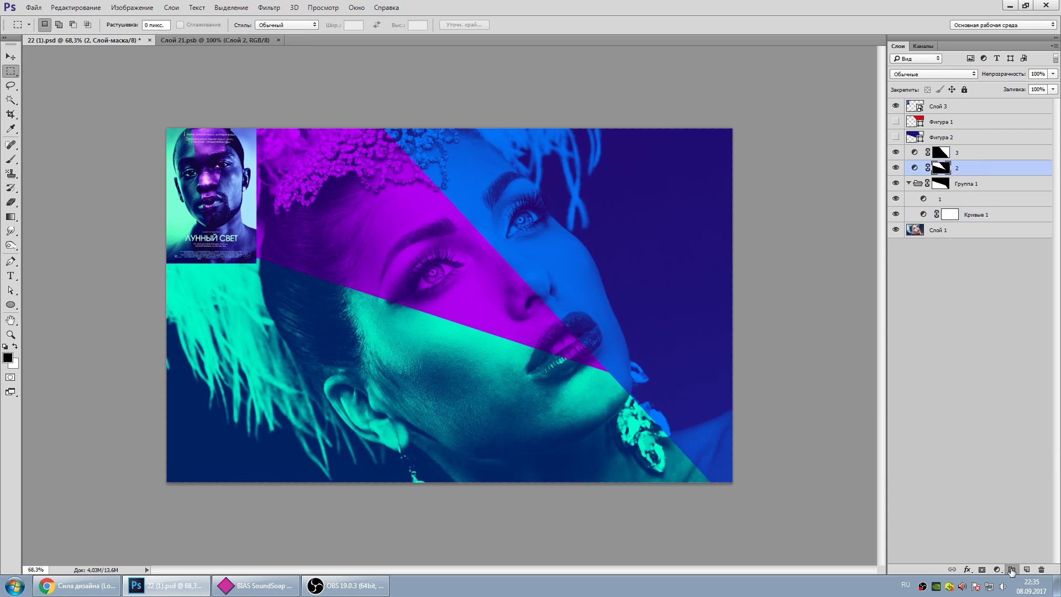
- Group layer 2 as Группа 2 with its wedge mask, and copy Кривые 1 into it
{"action": "key", "text": "ctrl+g"}
{"action": "left_click_drag", "start_coordinate": [951, 182], "coordinate": [949, 173]}
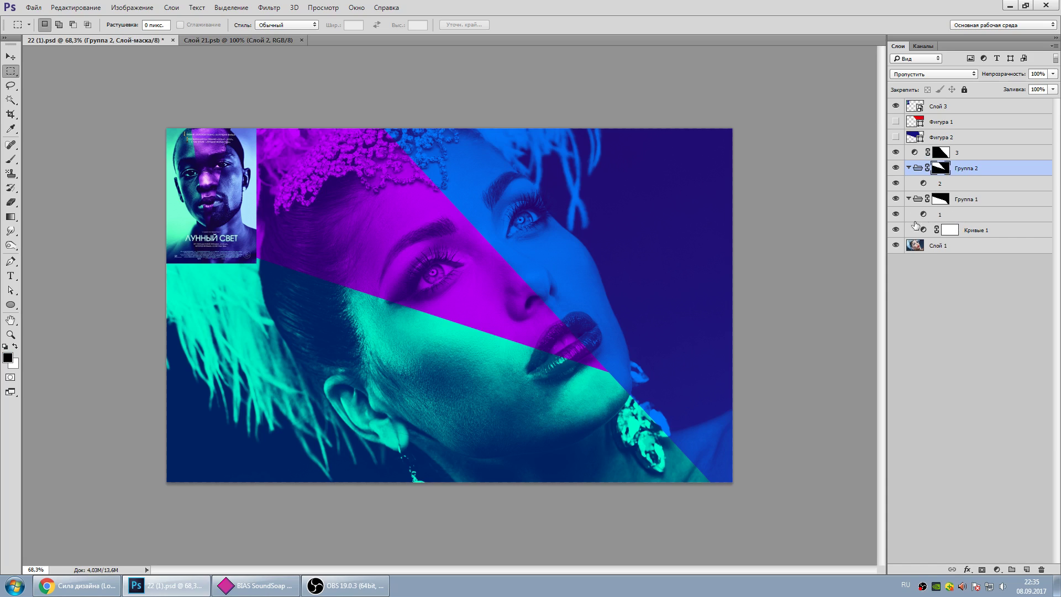
{"action": "left_click", "coordinate": [895, 230]}
{"action": "left_click", "coordinate": [896, 229]}
{"action": "left_click_drag", "start_coordinate": [965, 233], "coordinate": [972, 178]}
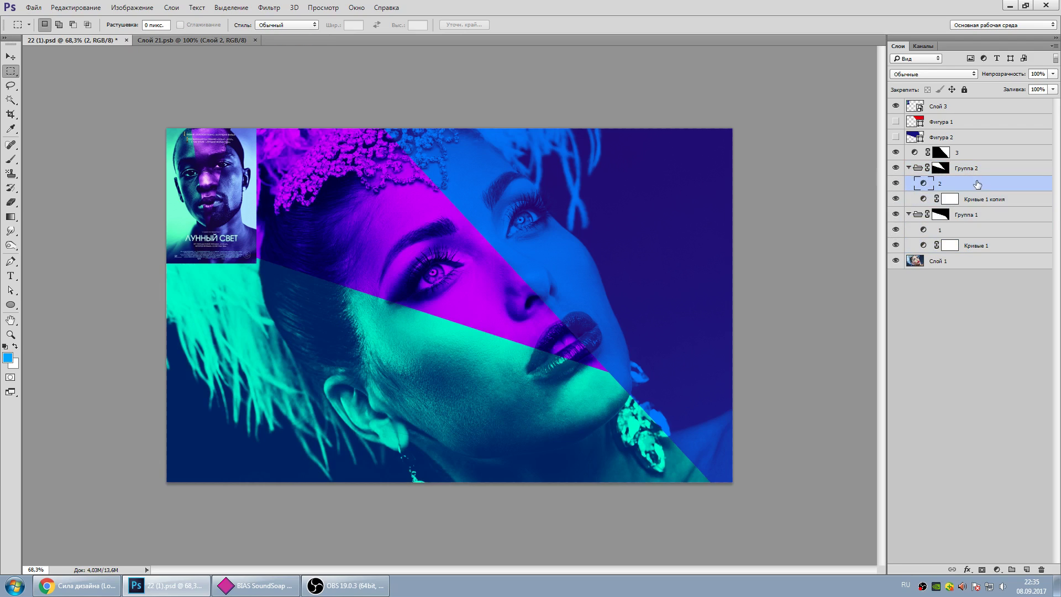
{"action": "left_click", "coordinate": [895, 199]}
{"action": "left_click", "coordinate": [896, 198]}
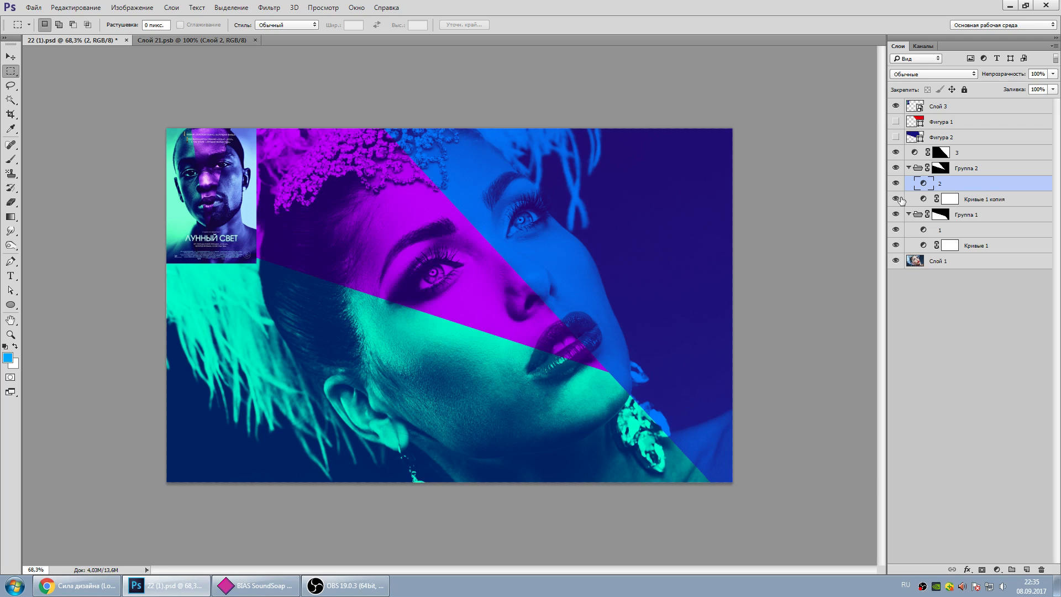
- Reshape Кривые 1 копия into a steeper S-curve with a lifted black point
{"action": "double_click", "coordinate": [923, 199]}
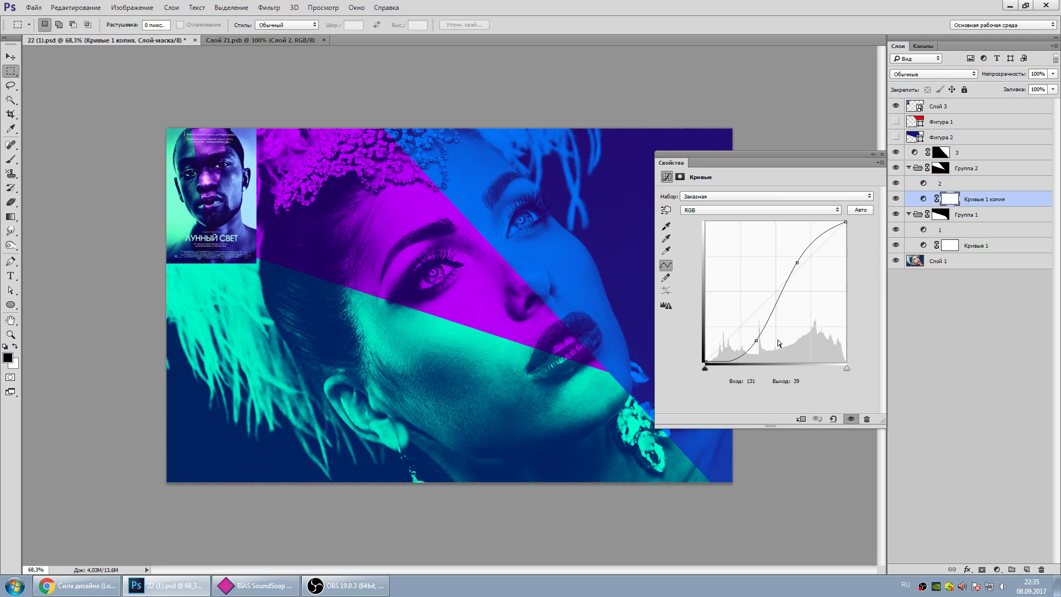
{"action": "left_click", "coordinate": [755, 338], "text": "ctrl"}
{"action": "left_click_drag", "start_coordinate": [797, 262], "coordinate": [800, 246]}
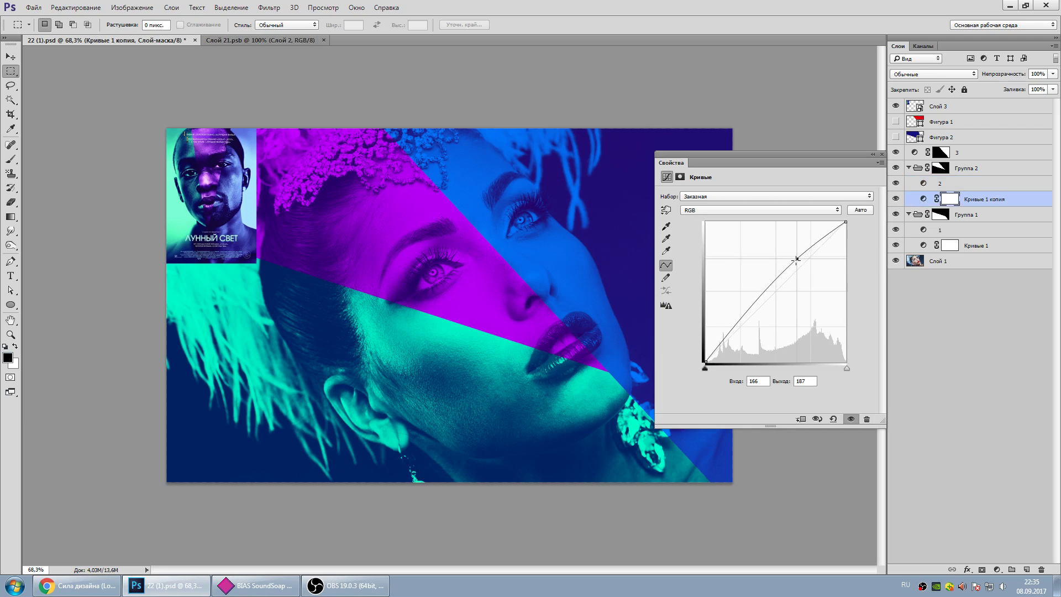
{"action": "left_click_drag", "start_coordinate": [753, 292], "coordinate": [749, 322]}
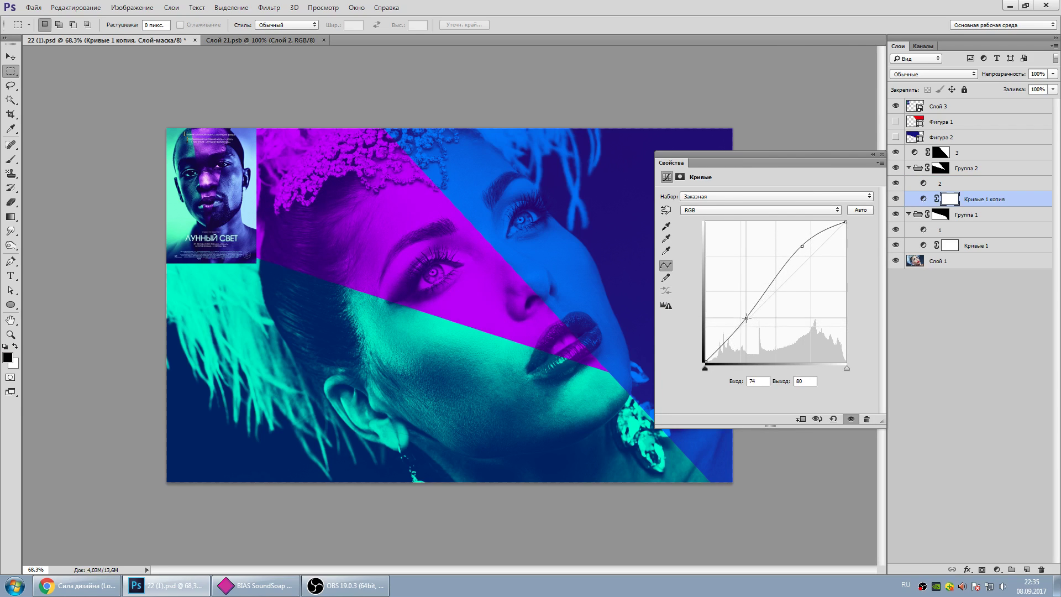
{"action": "left_click_drag", "start_coordinate": [747, 316], "coordinate": [747, 318]}
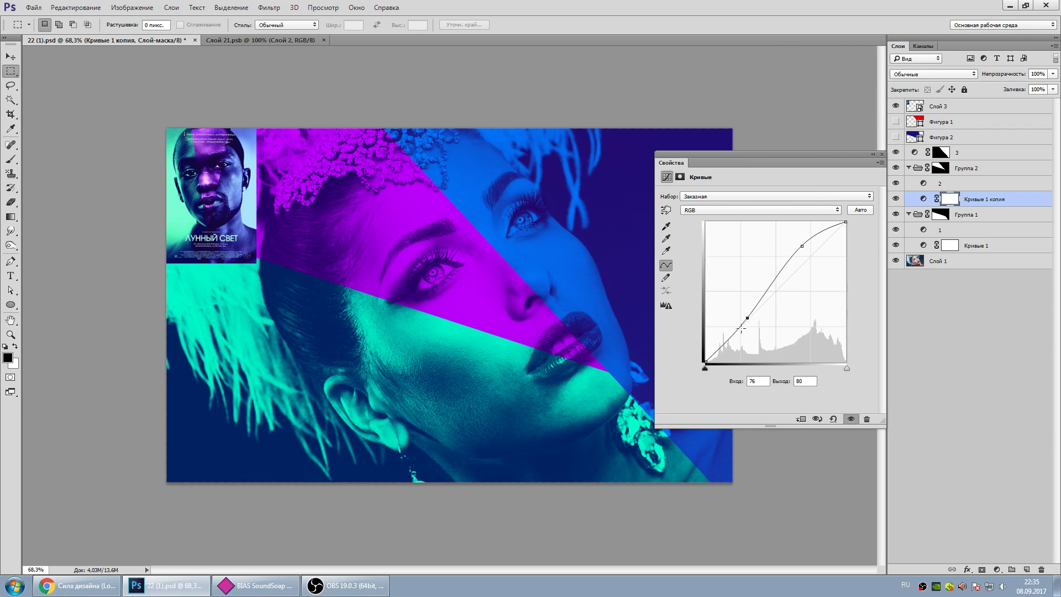
{"action": "mouse_move", "coordinate": [708, 358]}
{"action": "left_mouse_down"}
{"action": "mouse_move", "coordinate": [726, 329]}
{"action": "mouse_move", "coordinate": [747, 330]}
{"action": "left_mouse_up"}
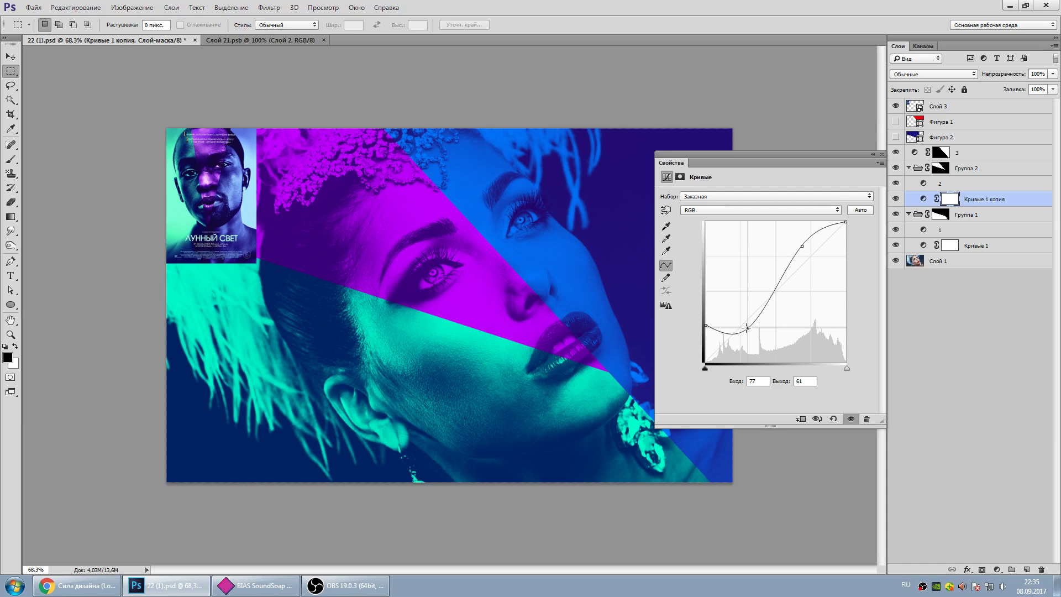
- Group layer 3 as Группа 3 and move its wedge mask onto the group
{"action": "left_click", "coordinate": [881, 155]}
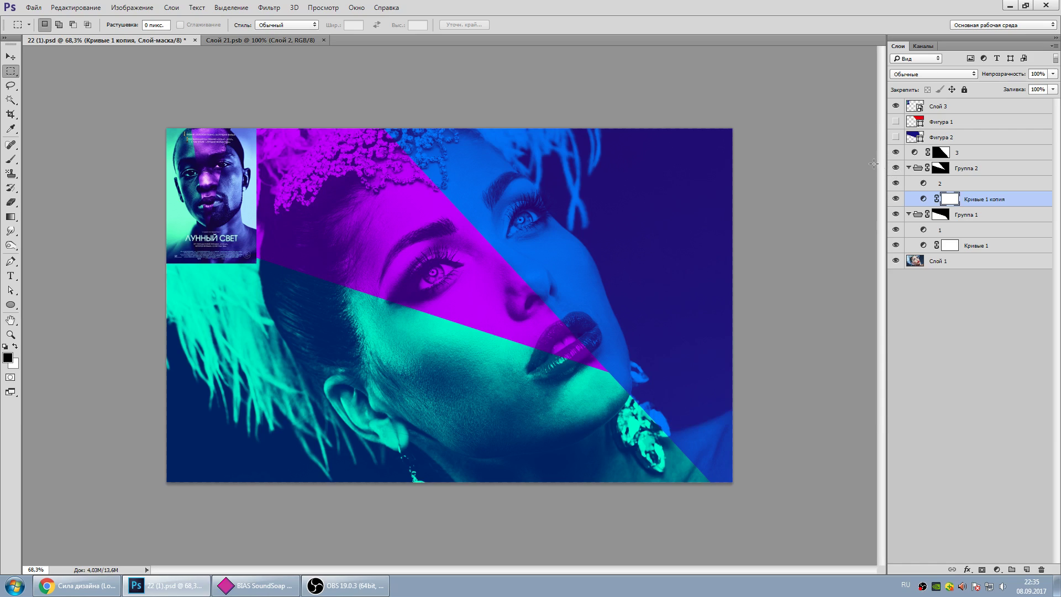
{"action": "scroll", "coordinate": [671, 313], "scroll_direction": "down", "scroll_amount": 2}
{"action": "scroll", "coordinate": [603, 315], "scroll_direction": "up", "scroll_amount": 3}
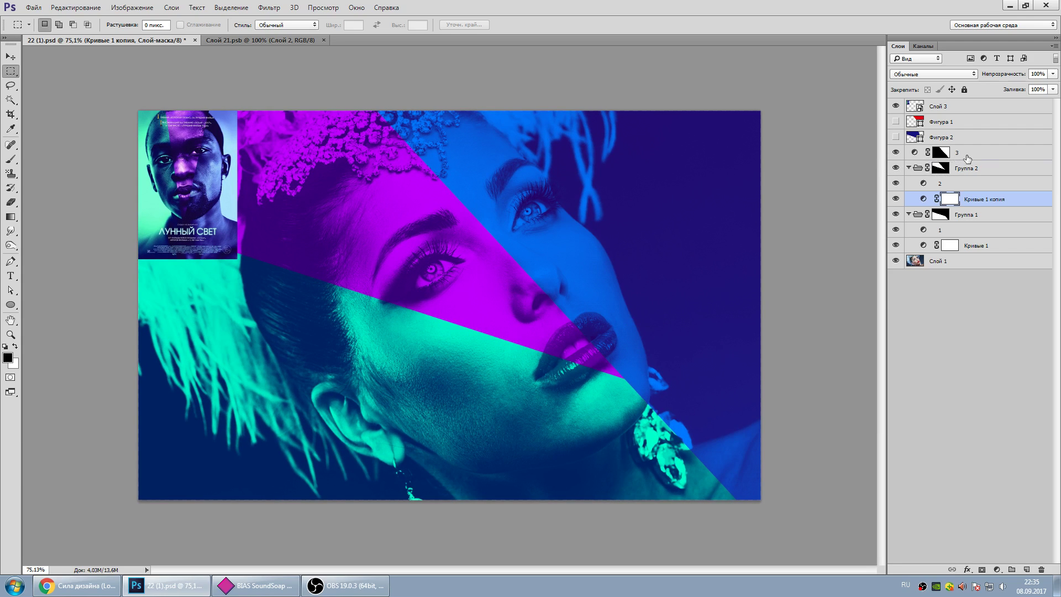
{"action": "left_click_drag", "start_coordinate": [953, 160], "coordinate": [1012, 569]}
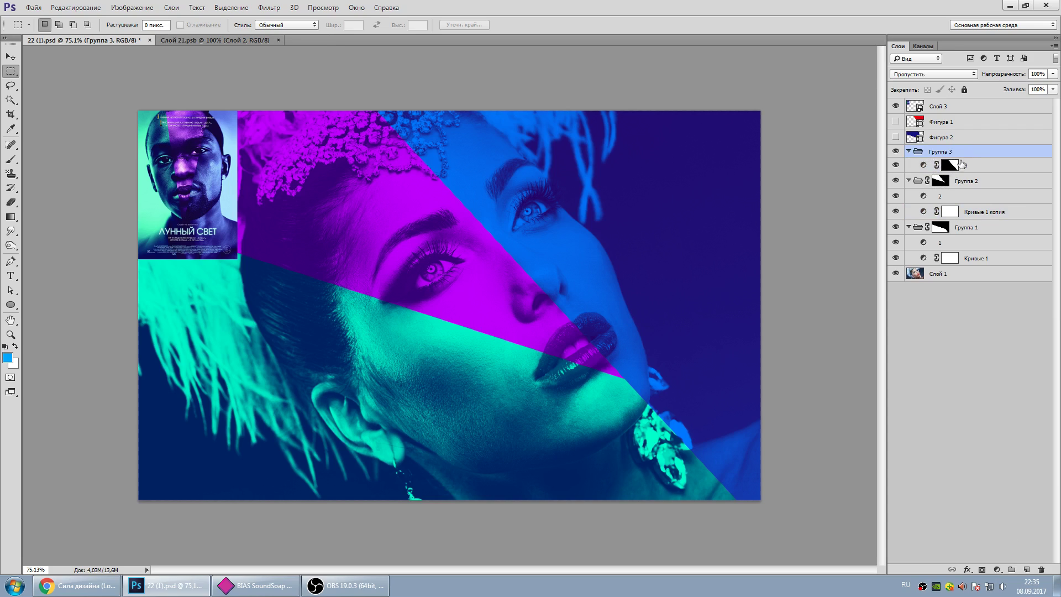
{"action": "left_click", "coordinate": [953, 166]}
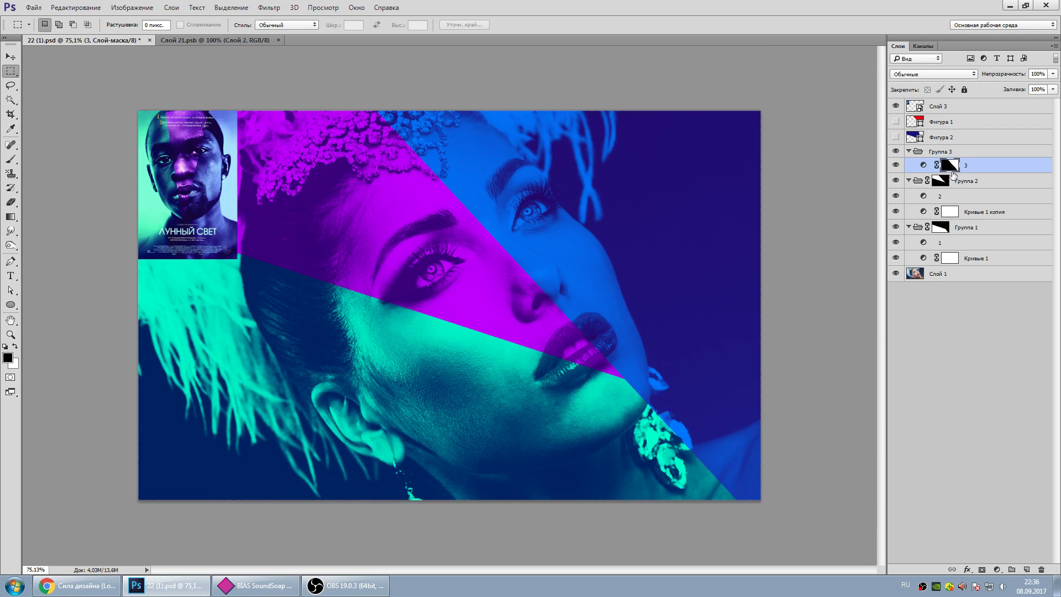
{"action": "double_click", "coordinate": [950, 166]}
{"action": "left_click", "coordinate": [882, 154]}
{"action": "left_click_drag", "start_coordinate": [949, 165], "coordinate": [950, 153]}
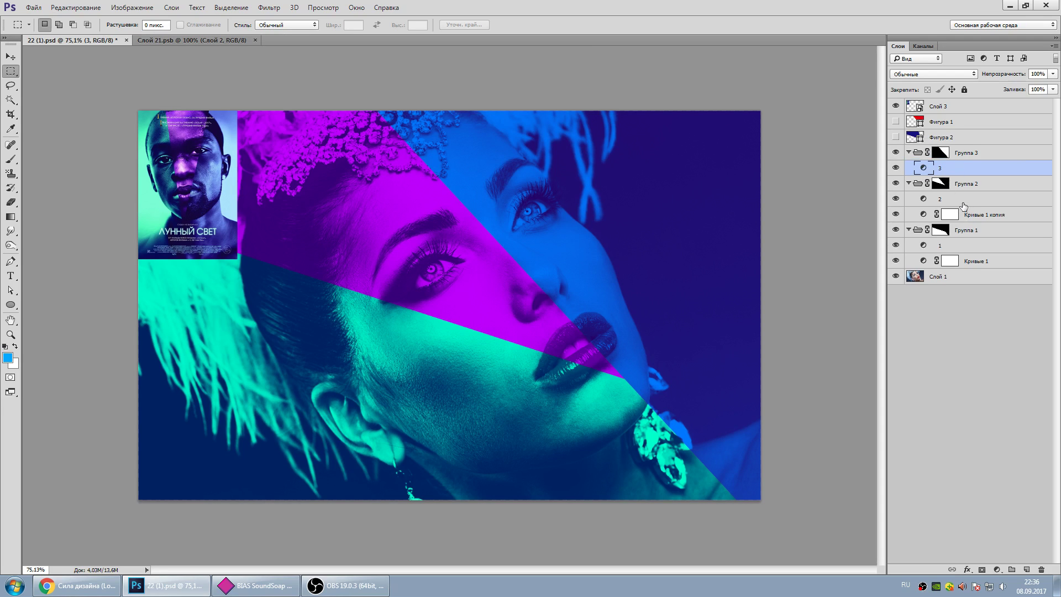
- Delete a stray layer 2 copy and place a contrast curve copy into Группа 3
{"action": "left_click_drag", "start_coordinate": [957, 201], "coordinate": [962, 164]}
{"action": "left_click", "coordinate": [926, 216]}
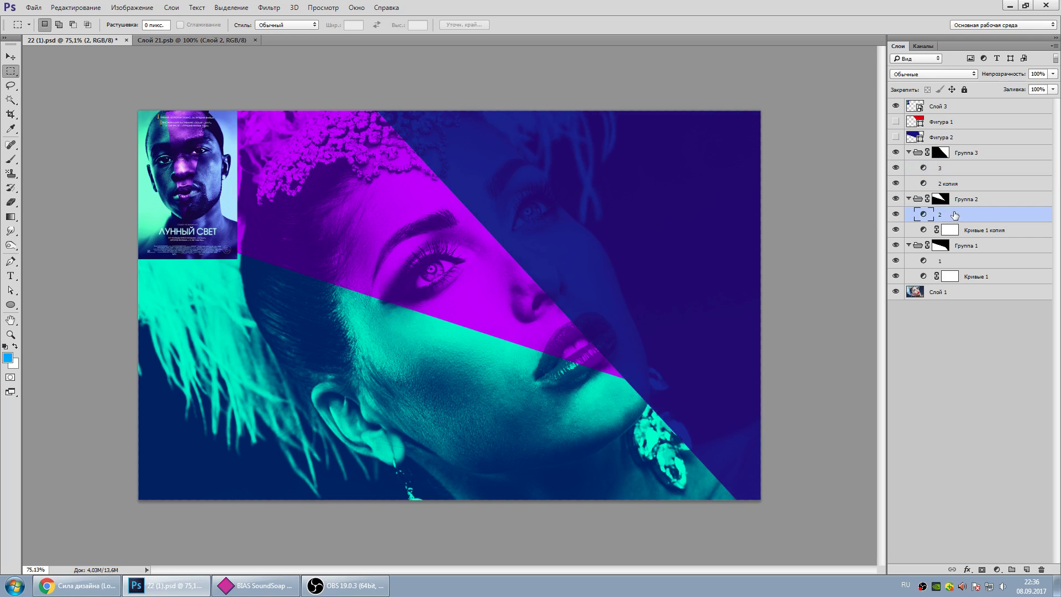
{"action": "mouse_move", "coordinate": [961, 230]}
{"action": "left_mouse_down"}
{"action": "mouse_move", "coordinate": [967, 219]}
{"action": "mouse_move", "coordinate": [964, 237]}
{"action": "left_mouse_up"}
{"action": "left_click", "coordinate": [940, 171]}
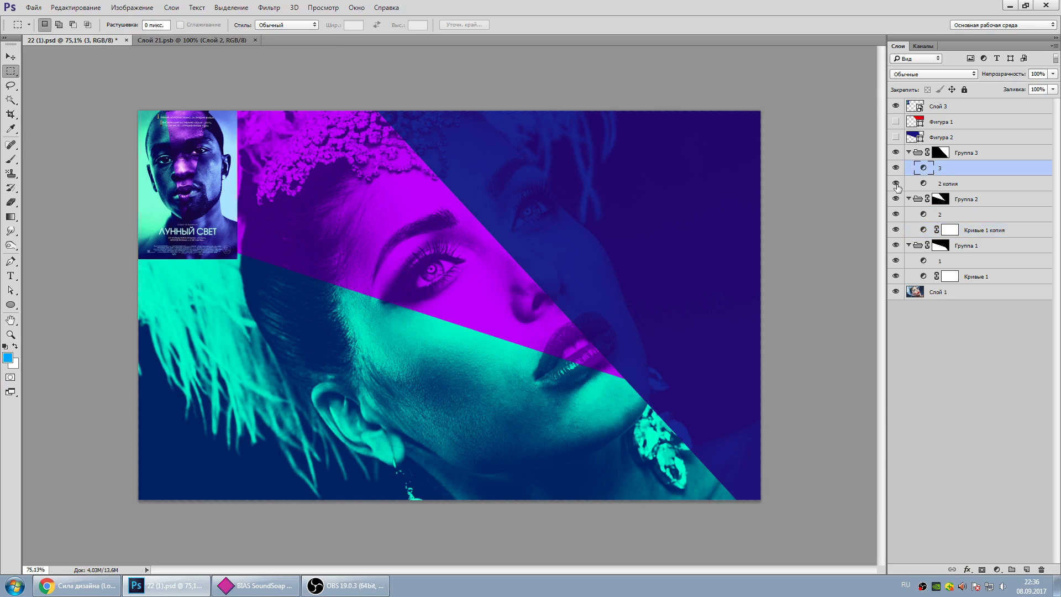
{"action": "key", "text": "Delete"}
{"action": "mouse_move", "coordinate": [979, 216]}
{"action": "left_mouse_down"}
{"action": "mouse_move", "coordinate": [975, 170]}
{"action": "mouse_move", "coordinate": [975, 188]}
{"action": "left_mouse_up"}
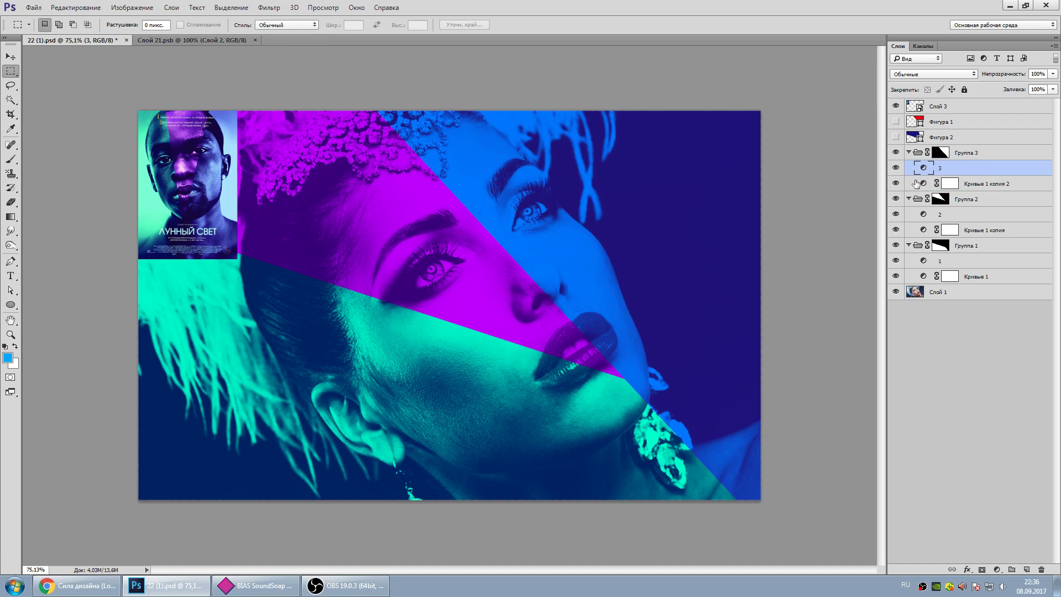
{"action": "scroll", "coordinate": [612, 335], "scroll_direction": "down", "scroll_amount": 1, "text": "alt"}
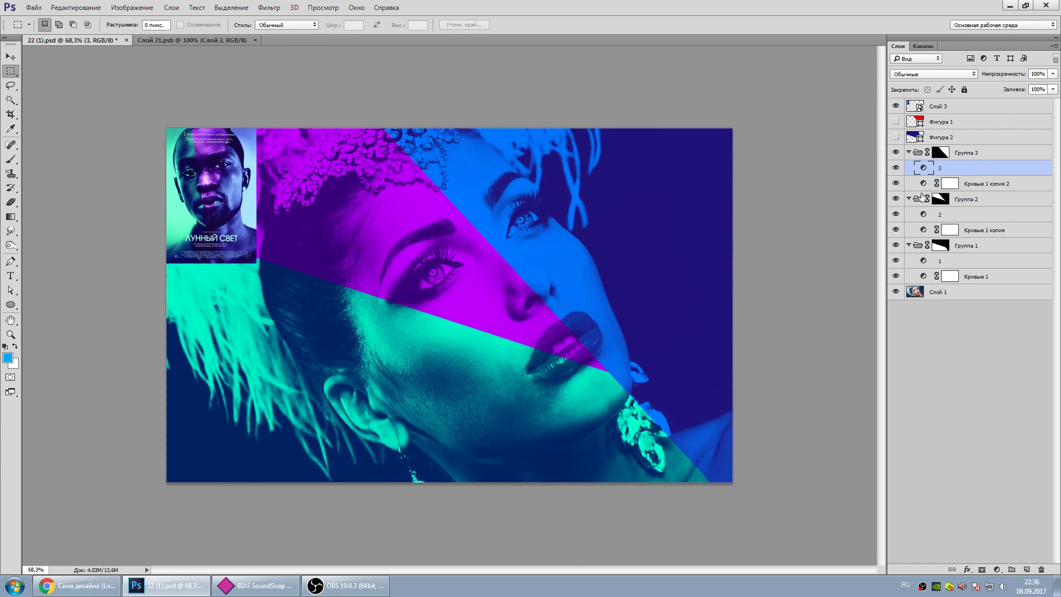
- Pull the upper point of Кривые 1 копия 2 down to darken the blue wedge
{"action": "double_click", "coordinate": [923, 182]}
{"action": "left_click_drag", "start_coordinate": [816, 238], "coordinate": [802, 261]}
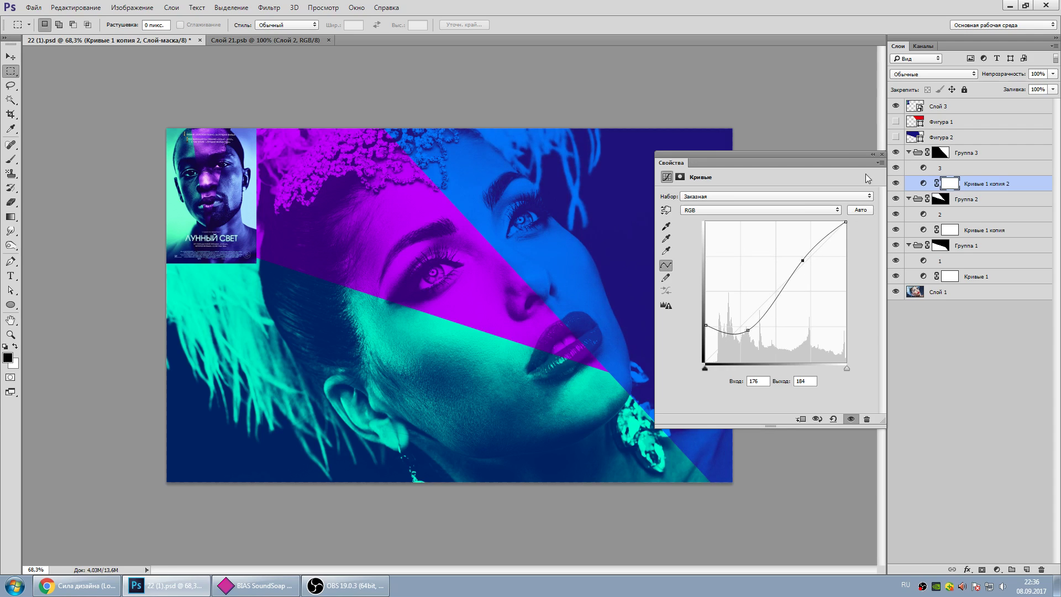
{"action": "left_click", "coordinate": [882, 154]}
{"action": "scroll", "coordinate": [241, 178], "scroll_direction": "up", "scroll_amount": 1}
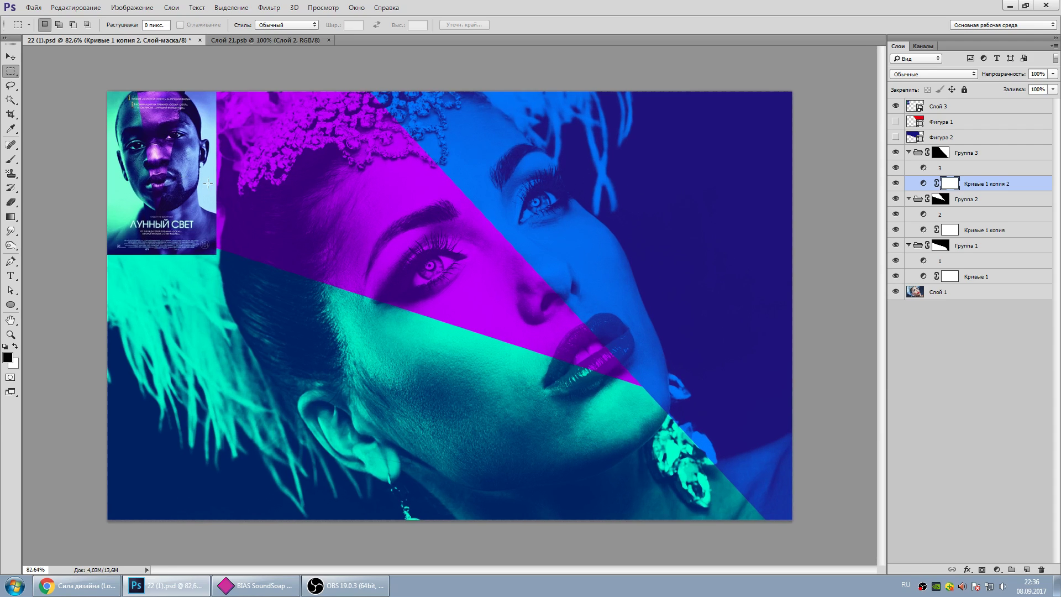
{"action": "scroll", "coordinate": [169, 158], "scroll_direction": "down", "scroll_amount": 1}
{"action": "scroll", "coordinate": [188, 173], "scroll_direction": "down", "scroll_amount": 1}
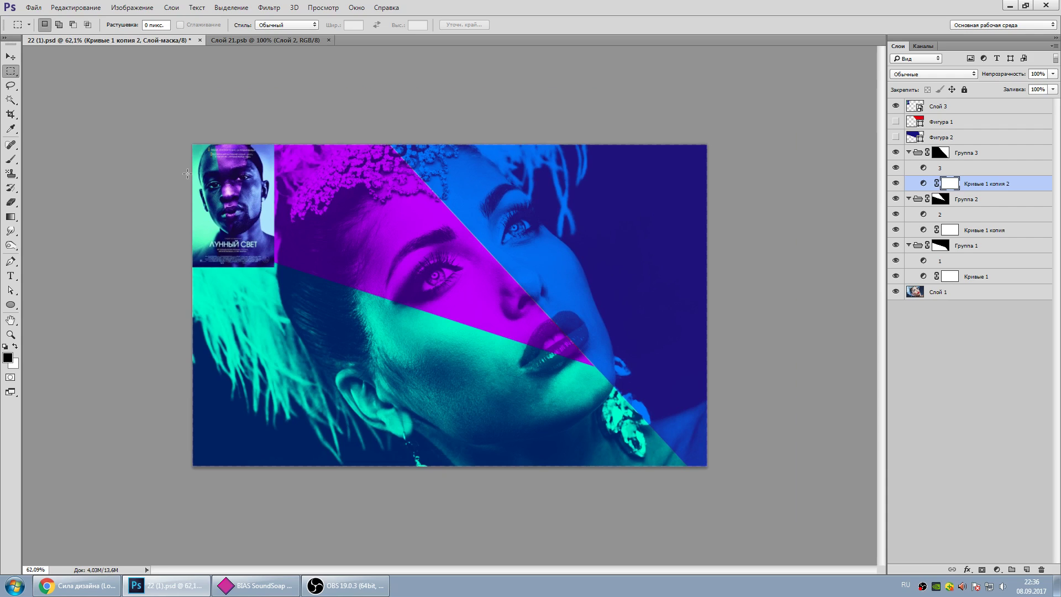
{"action": "scroll", "coordinate": [187, 174], "scroll_direction": "up", "scroll_amount": 1}
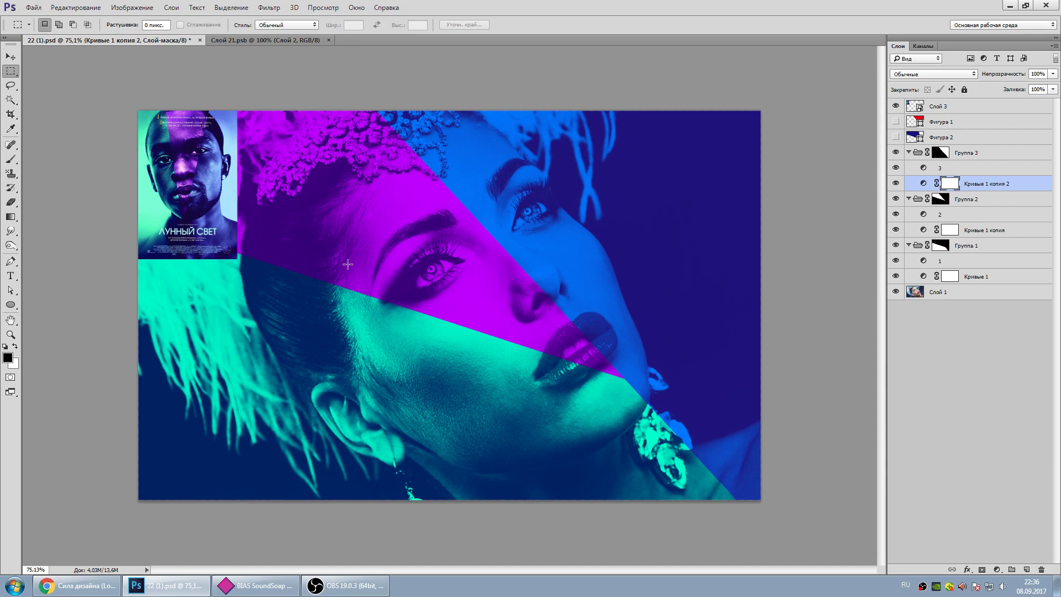
{"action": "scroll", "coordinate": [347, 265], "scroll_direction": "down", "scroll_amount": 1}
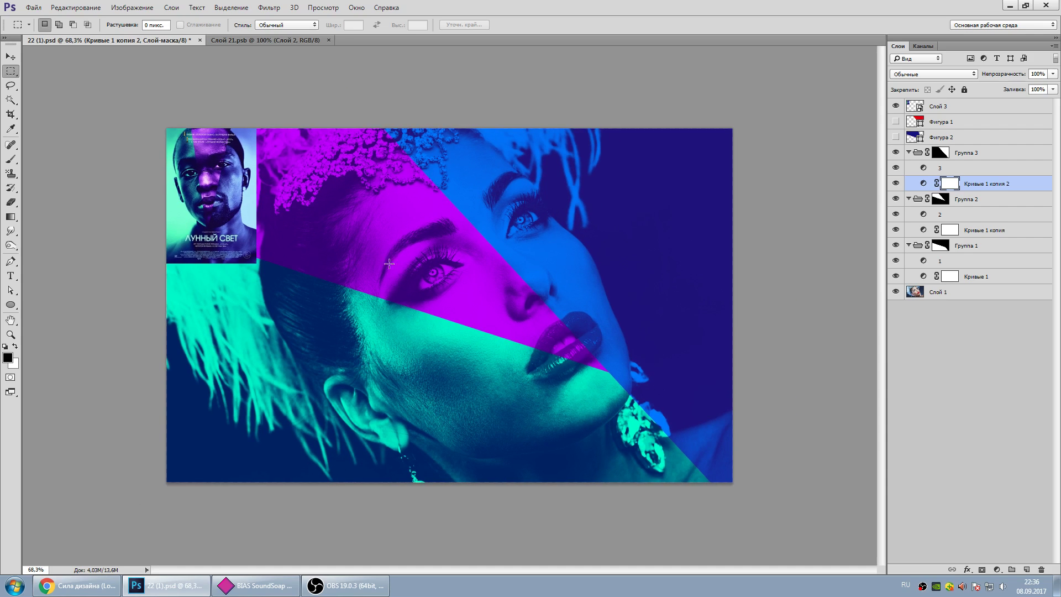
- Delete the copied Curves adjustments from the wedge groups
{"action": "left_click", "coordinate": [896, 167]}
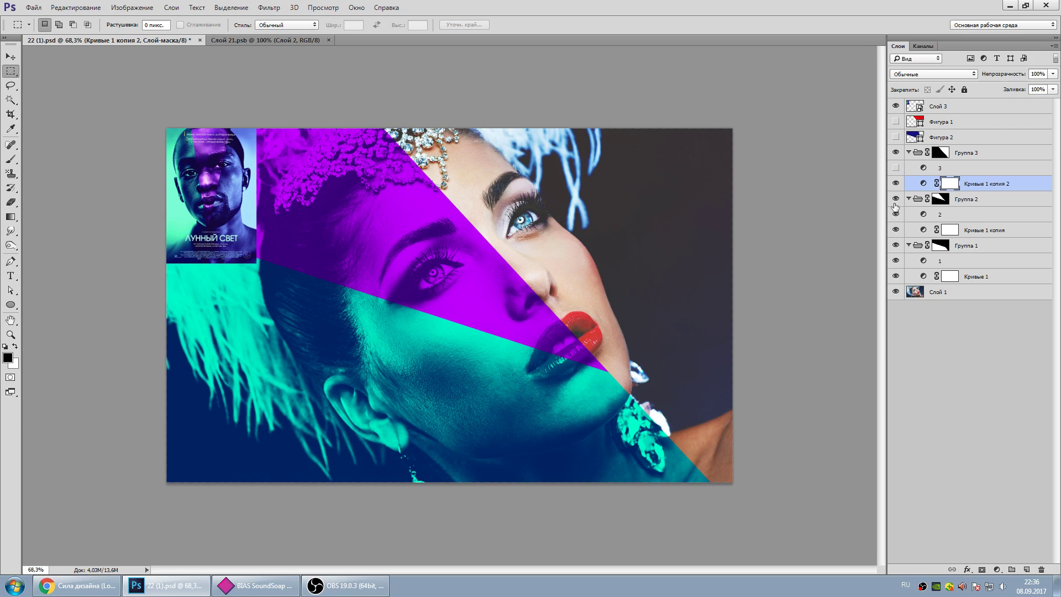
{"action": "left_click", "coordinate": [896, 183]}
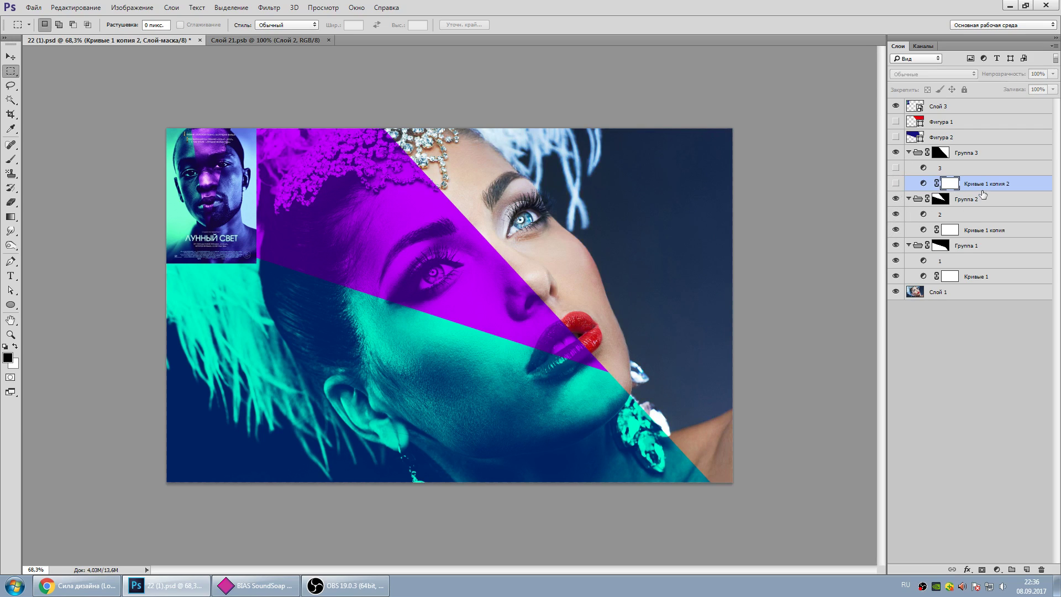
{"action": "key", "text": "Delete"}
{"action": "left_click", "coordinate": [981, 219]}
{"action": "key", "text": "Delete"}
{"action": "left_click", "coordinate": [973, 247]}
{"action": "key", "text": "Delete"}
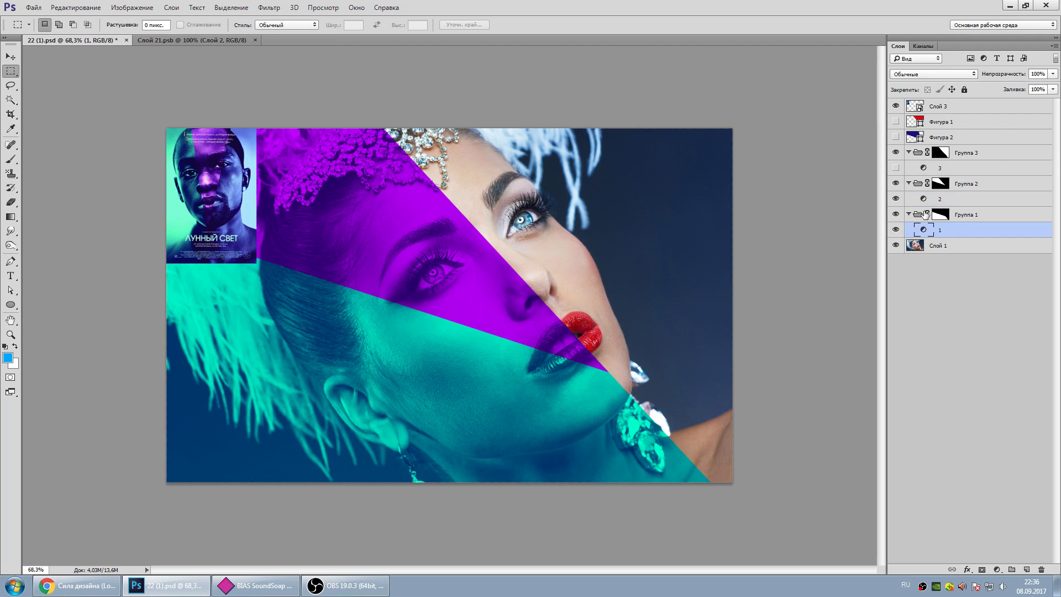
- Compare the wedges on and off, then set gradient map 1 to Цветность (Color) blending
{"action": "left_click", "coordinate": [896, 168]}
{"action": "left_click", "coordinate": [895, 167]}
{"action": "left_click", "coordinate": [895, 230]}
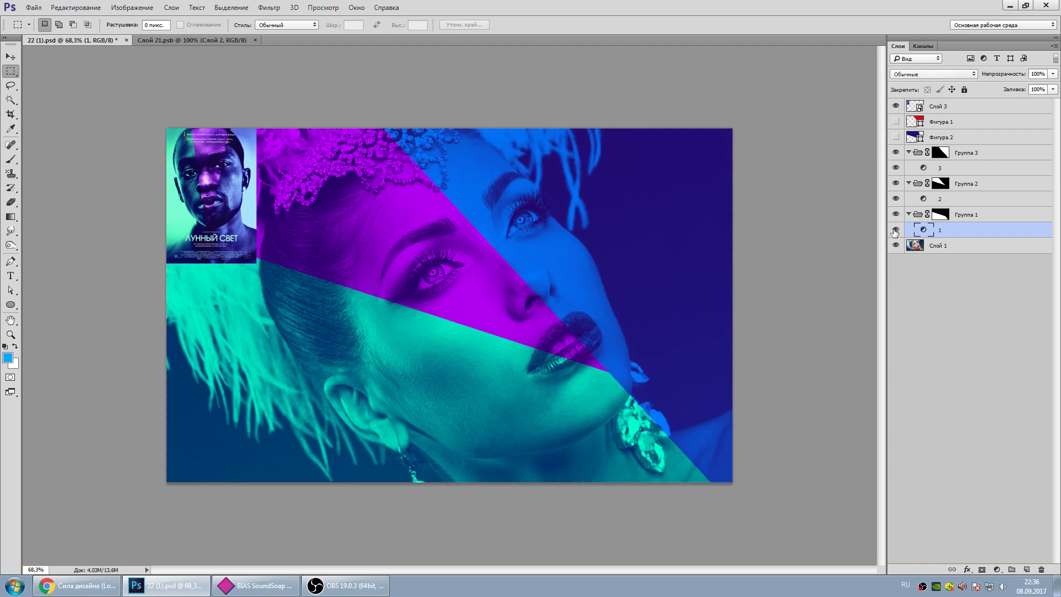
{"action": "left_click", "coordinate": [912, 74]}
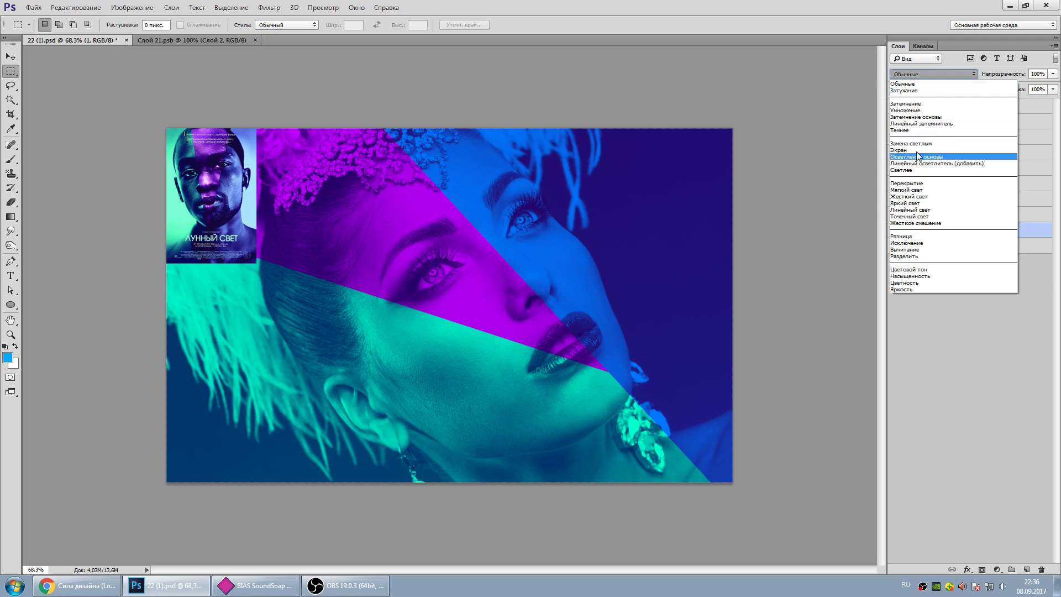
{"action": "left_click", "coordinate": [916, 281]}
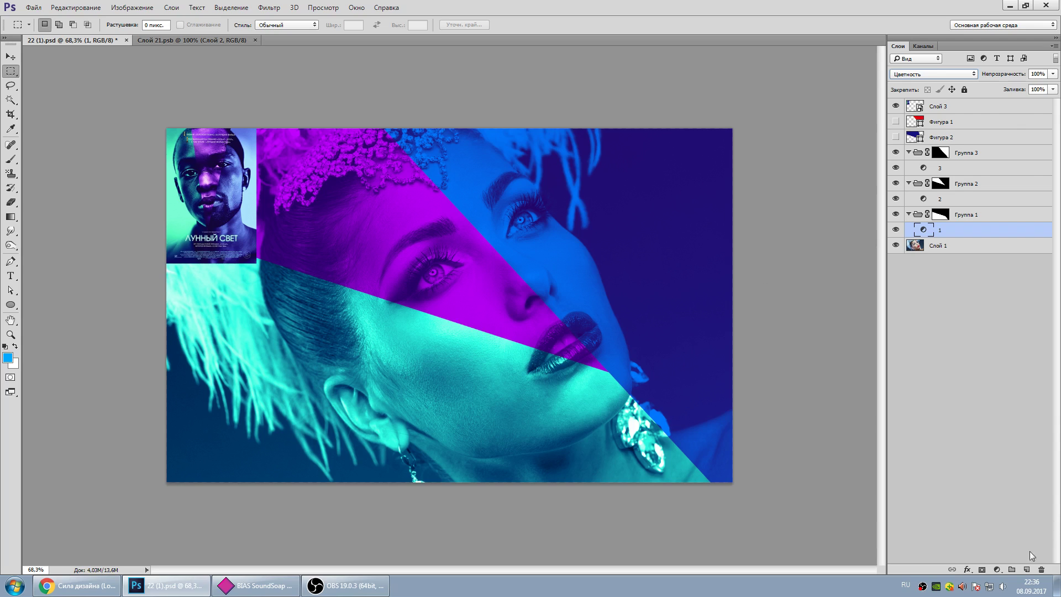
{"action": "left_click", "coordinate": [997, 569]}
- Add Кривые 1 beneath gradient map 1 and shape it into a contrast S-curve
{"action": "left_click", "coordinate": [960, 397]}
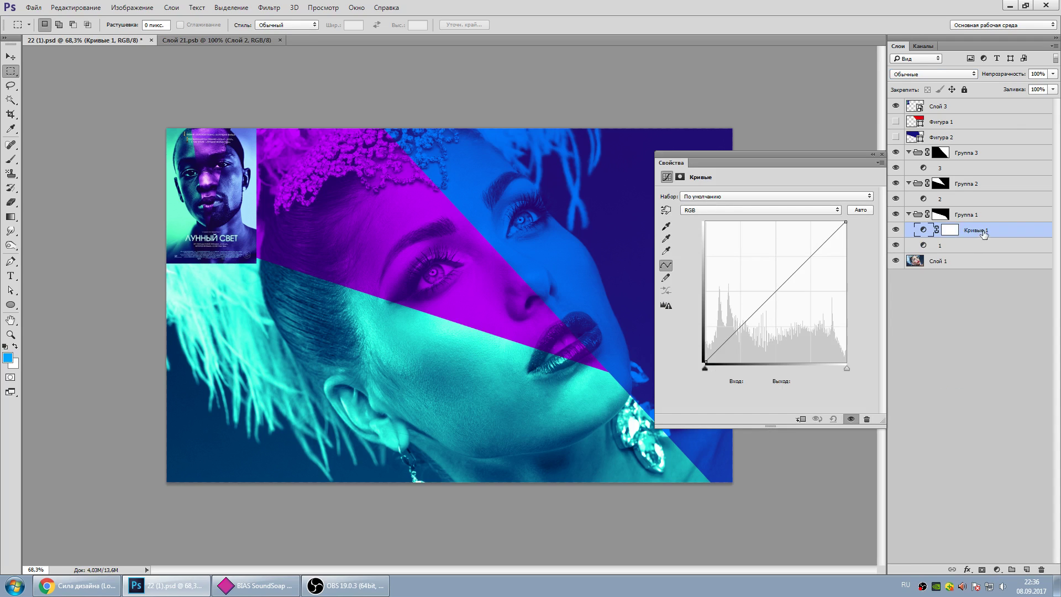
{"action": "left_click_drag", "start_coordinate": [984, 234], "coordinate": [978, 249]}
{"action": "mouse_move", "coordinate": [785, 283]}
{"action": "left_mouse_down"}
{"action": "mouse_move", "coordinate": [785, 296]}
{"action": "mouse_move", "coordinate": [814, 254]}
{"action": "left_mouse_up"}
{"action": "left_click_drag", "start_coordinate": [786, 296], "coordinate": [781, 313]}
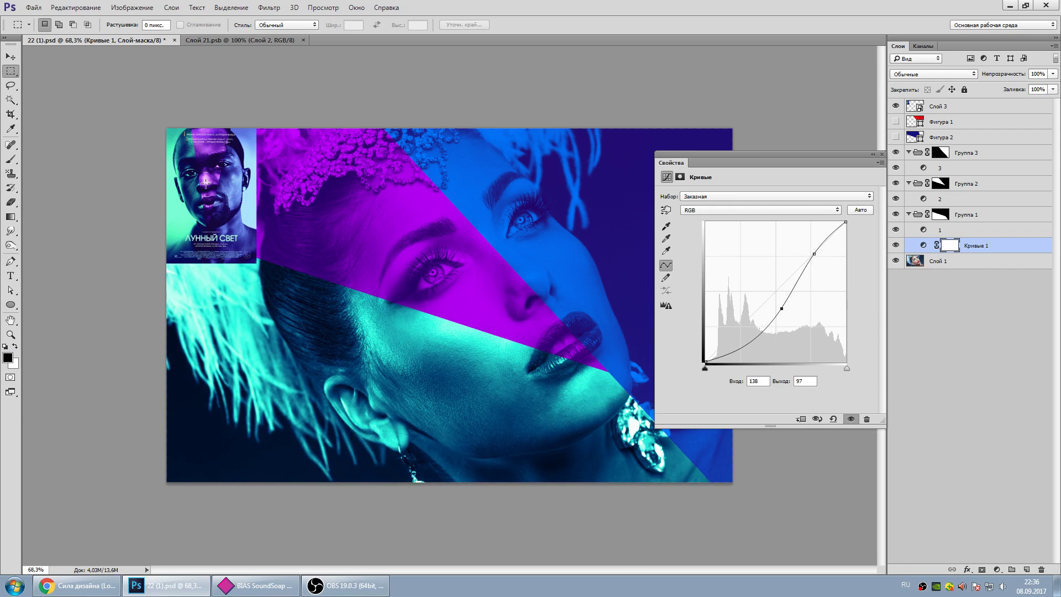
{"action": "left_click_drag", "start_coordinate": [738, 349], "coordinate": [737, 331]}
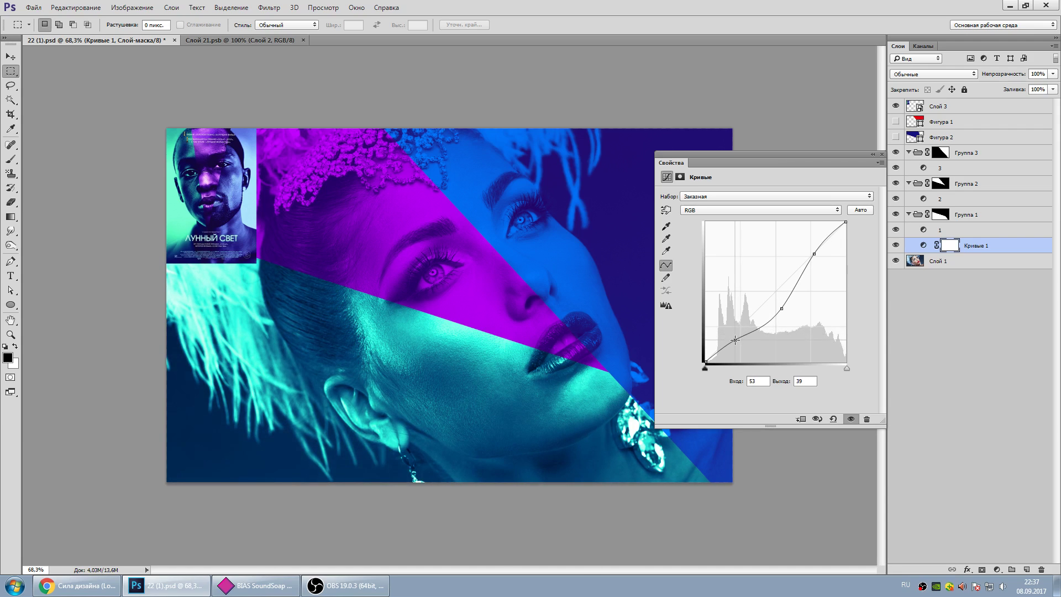
{"action": "left_click", "coordinate": [881, 154]}
{"action": "left_click", "coordinate": [935, 198]}
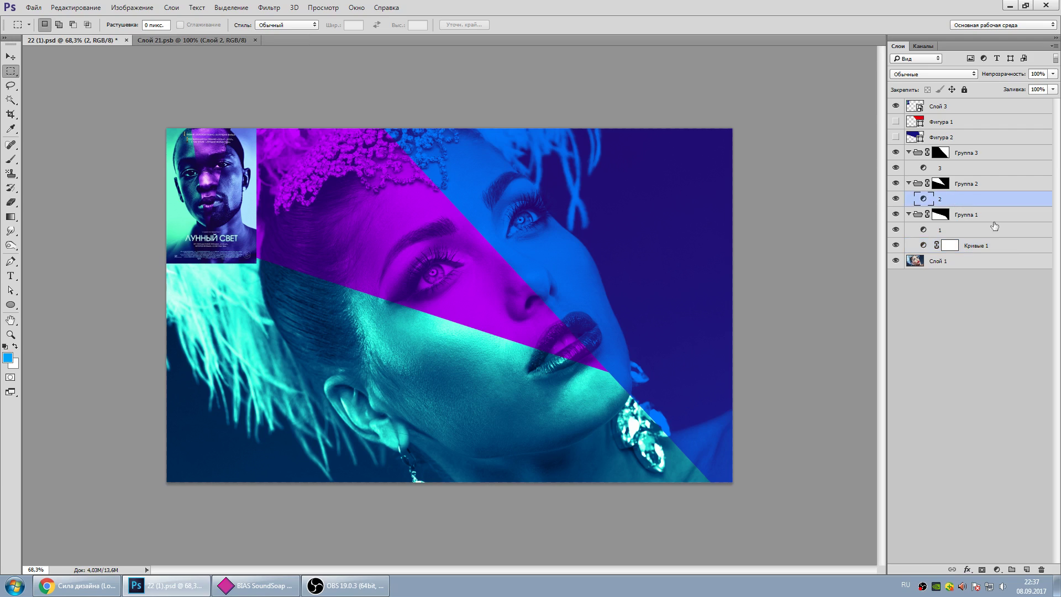
- Add a Curves adjustment for the purple wedge and set gradient map 2 to Цветность blending
{"action": "left_click", "coordinate": [997, 569]}
{"action": "left_click", "coordinate": [952, 395]}
{"action": "left_click", "coordinate": [981, 198]}
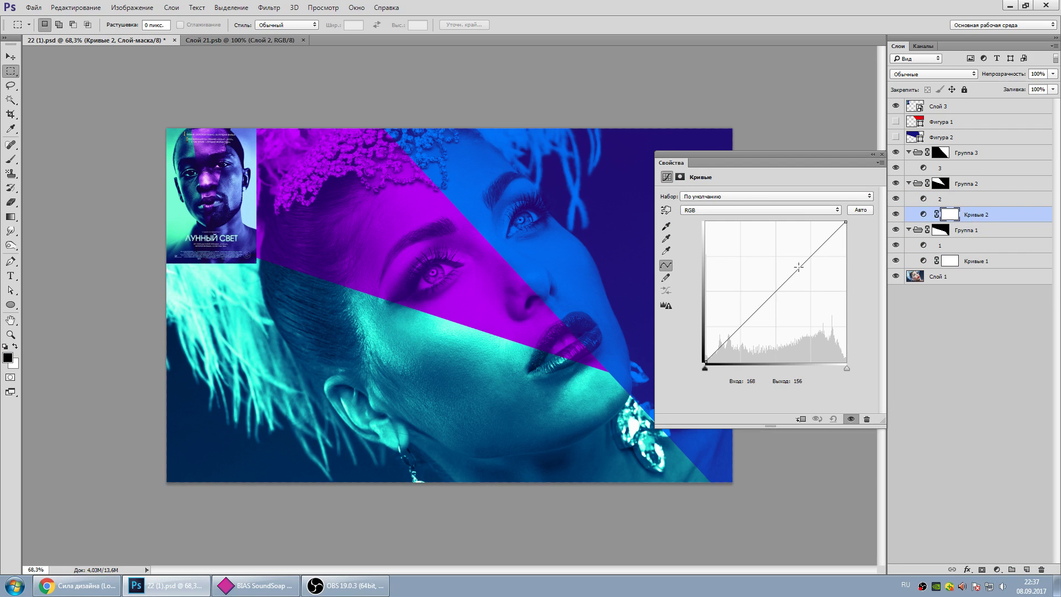
{"action": "mouse_move", "coordinate": [802, 266]}
{"action": "left_mouse_down"}
{"action": "mouse_move", "coordinate": [802, 232]}
{"action": "mouse_move", "coordinate": [806, 242]}
{"action": "left_mouse_up"}
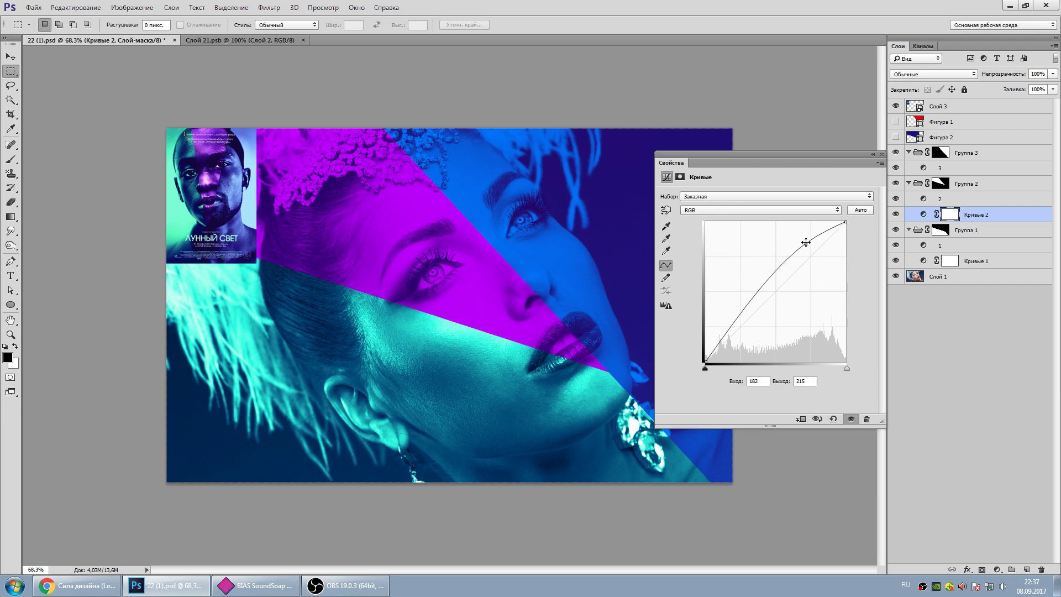
{"action": "left_click", "coordinate": [974, 199]}
{"action": "left_click", "coordinate": [933, 74]}
{"action": "left_click", "coordinate": [905, 282]}
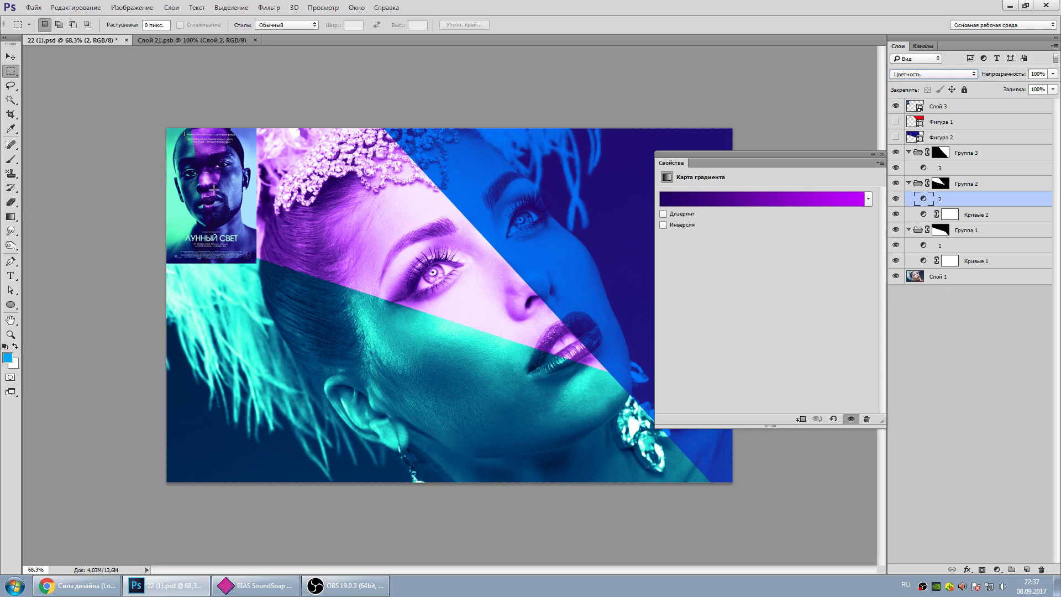
- Reshape the Кривые 2 curve to darken the purple wedge
{"action": "left_click", "coordinate": [923, 215]}
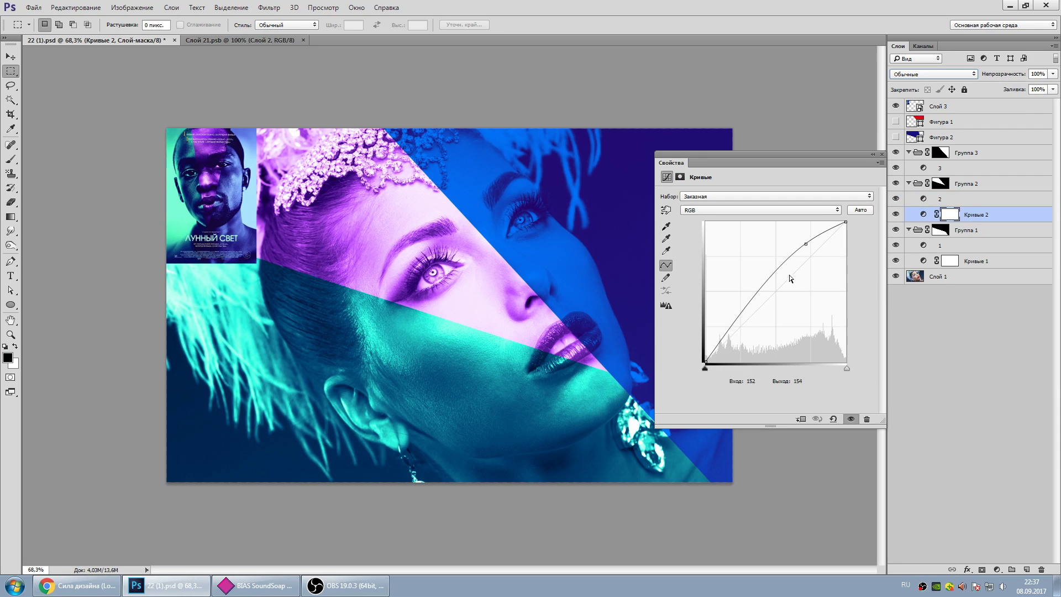
{"action": "mouse_move", "coordinate": [791, 279]}
{"action": "left_mouse_down"}
{"action": "mouse_move", "coordinate": [811, 254]}
{"action": "mouse_move", "coordinate": [748, 339]}
{"action": "mouse_move", "coordinate": [694, 347]}
{"action": "left_mouse_up"}
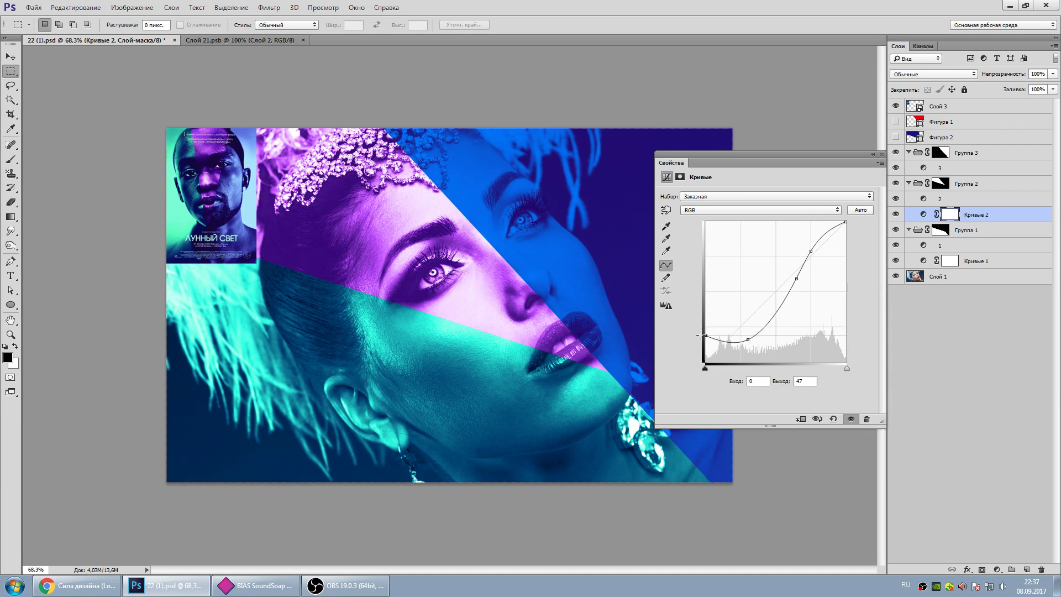
{"action": "left_click_drag", "start_coordinate": [810, 250], "coordinate": [812, 257]}
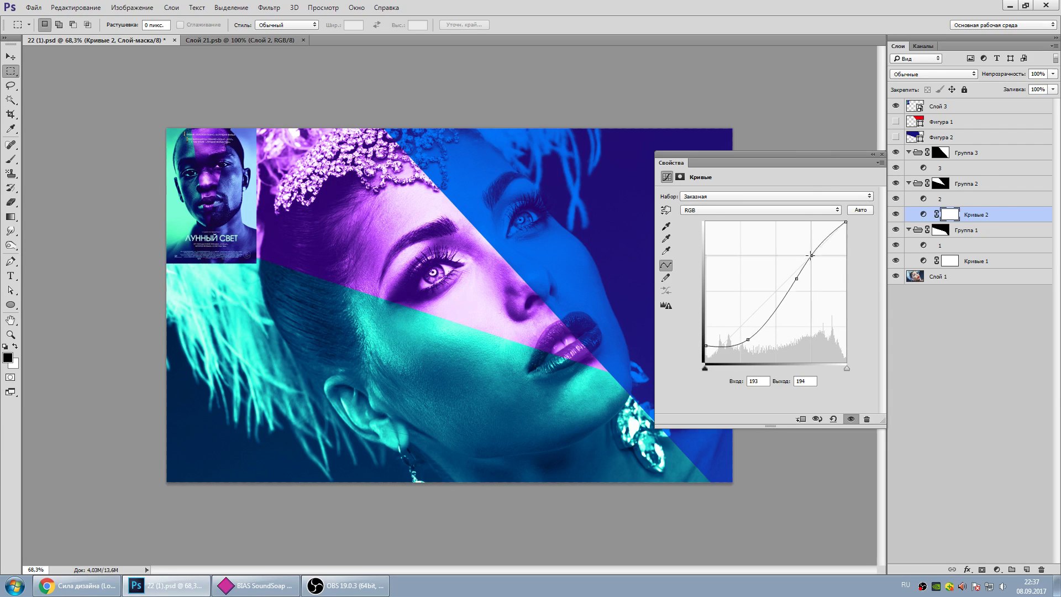
{"action": "mouse_move", "coordinate": [845, 222]}
{"action": "left_mouse_down"}
{"action": "mouse_move", "coordinate": [849, 236]}
{"action": "mouse_move", "coordinate": [845, 222]}
{"action": "mouse_move", "coordinate": [796, 292]}
{"action": "left_mouse_up"}
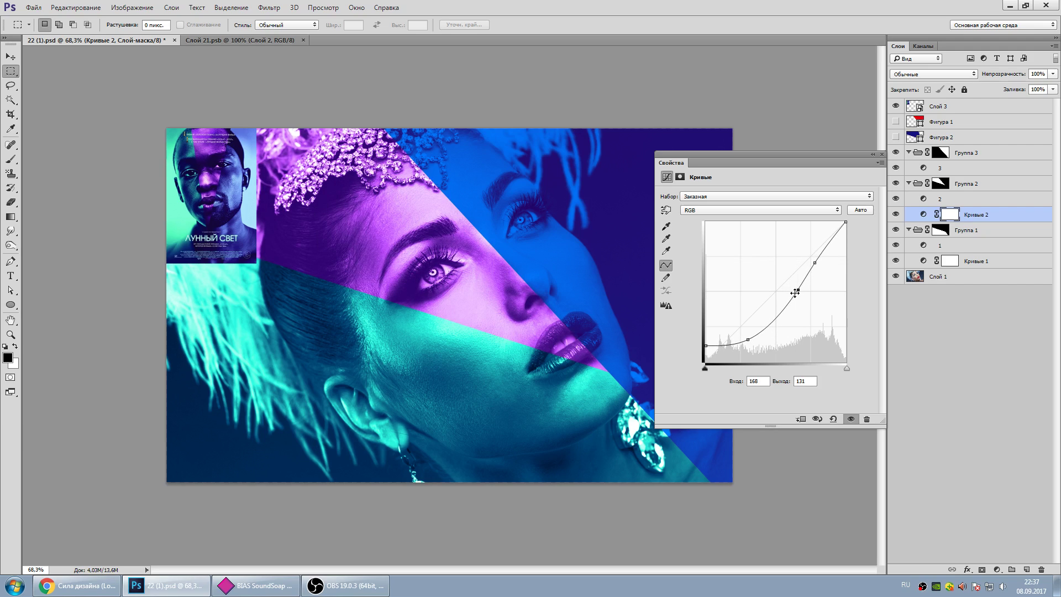
{"action": "left_click_drag", "start_coordinate": [795, 293], "coordinate": [801, 299]}
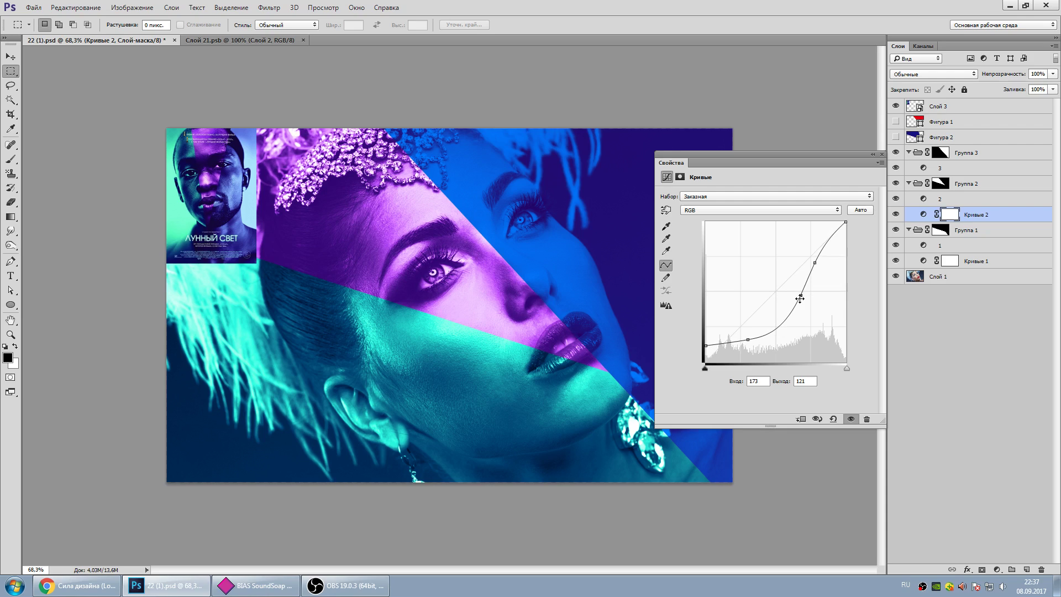
{"action": "left_click", "coordinate": [882, 154]}
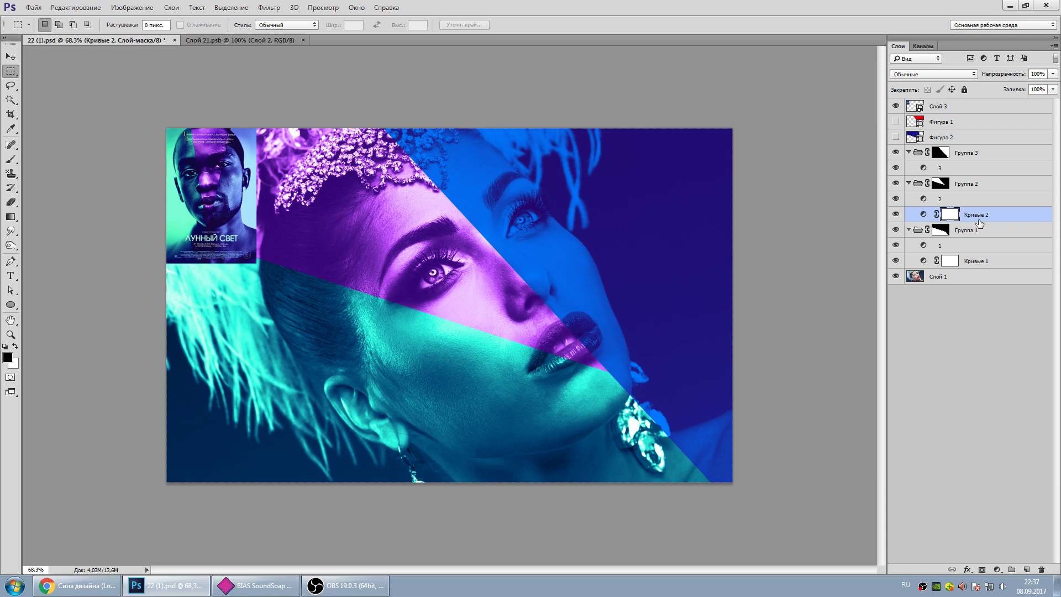
- Delete both Curves adjustments and return gradient map 1 to Normal blending
{"action": "key", "text": "Delete"}
{"action": "left_click", "coordinate": [975, 245]}
{"action": "key", "text": "Delete"}
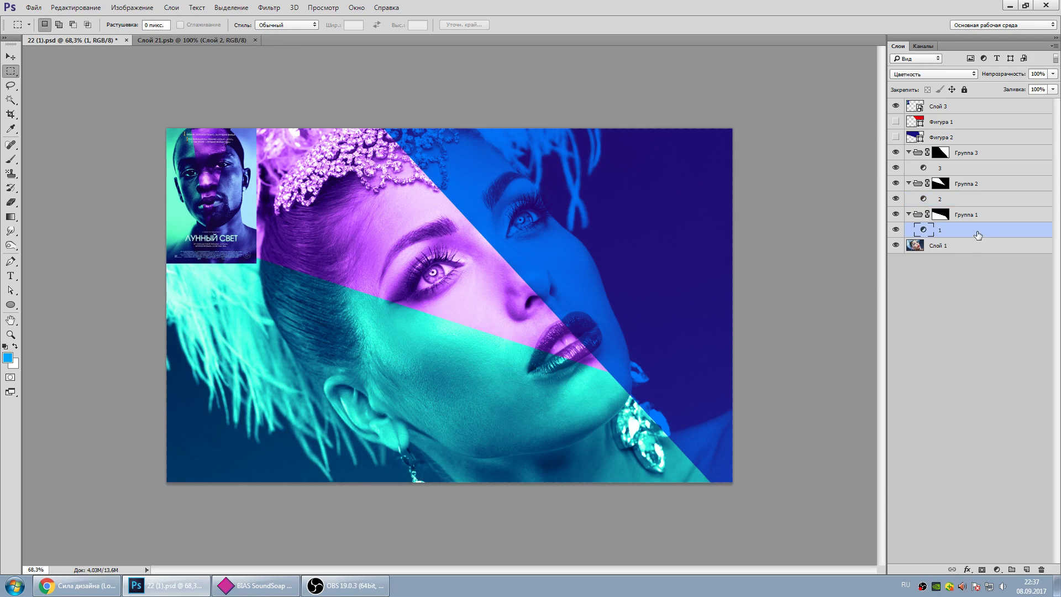
{"action": "key", "text": "ctrl+z"}
{"action": "left_click", "coordinate": [967, 246]}
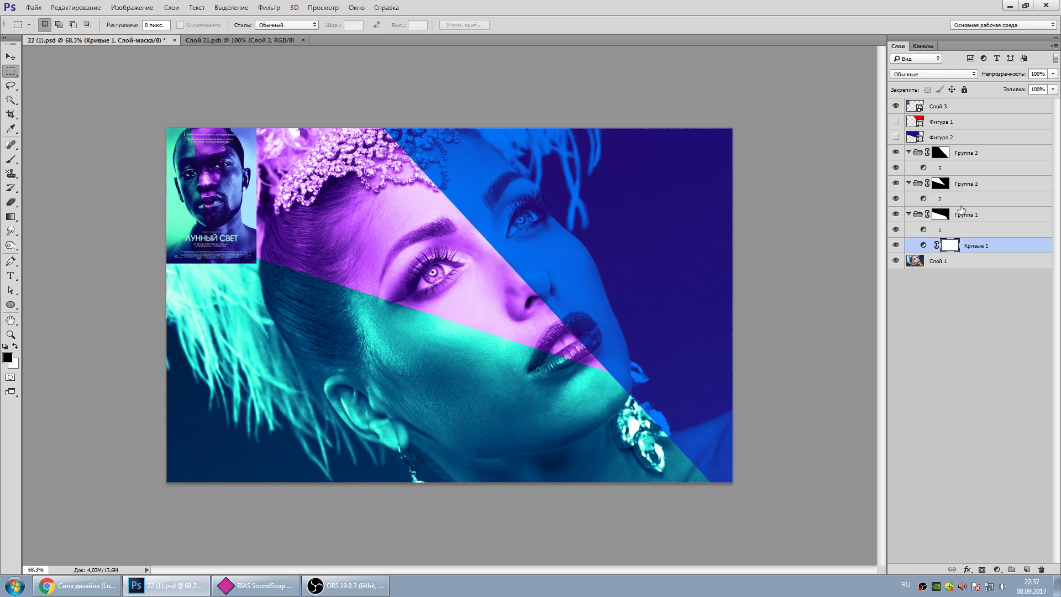
{"action": "key", "text": "Delete"}
{"action": "left_click", "coordinate": [919, 75]}
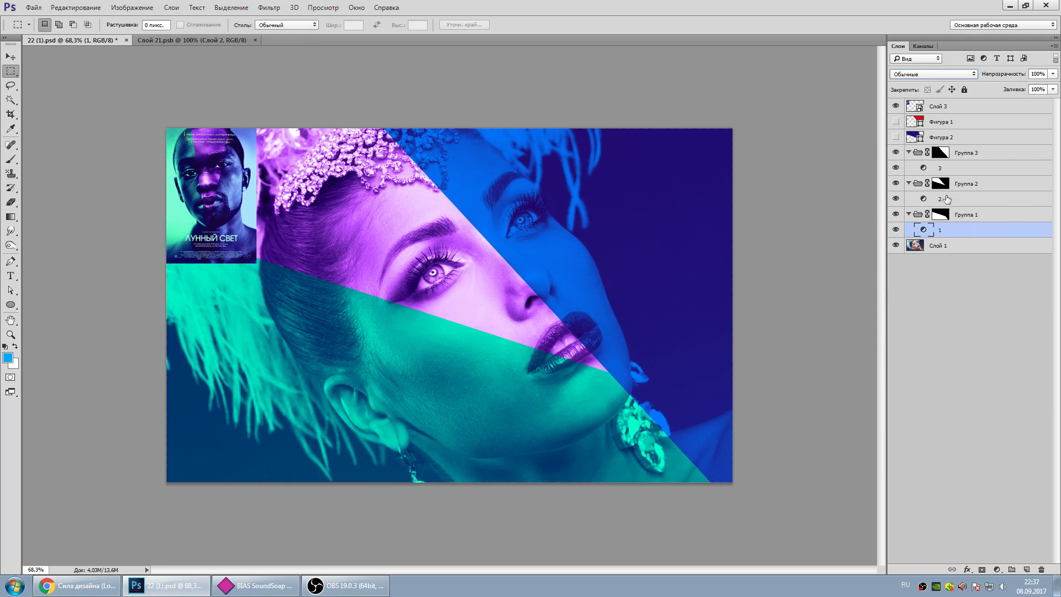
- Return gradient map 2 to Обычные (Normal) blending and show the poster layer again
{"action": "left_click", "coordinate": [947, 199]}
{"action": "left_click", "coordinate": [917, 74]}
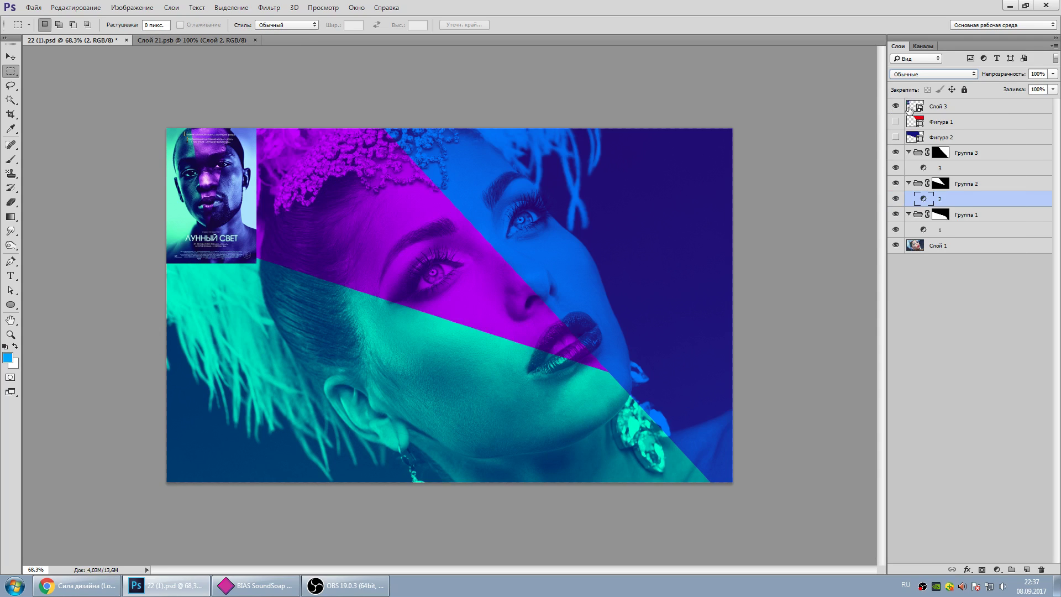
{"action": "left_click", "coordinate": [895, 107]}
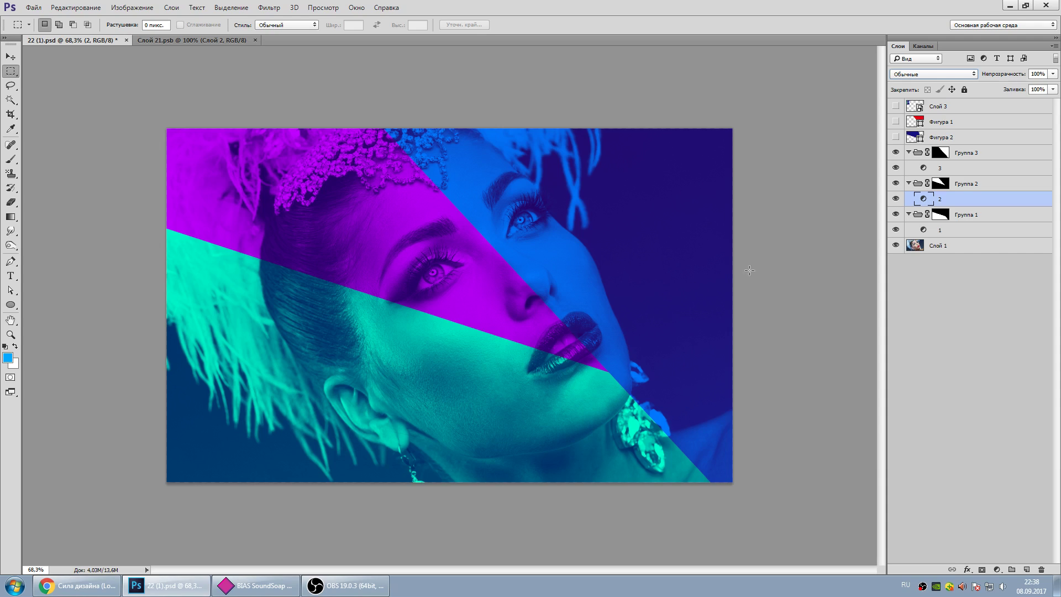
{"action": "left_click", "coordinate": [895, 106]}
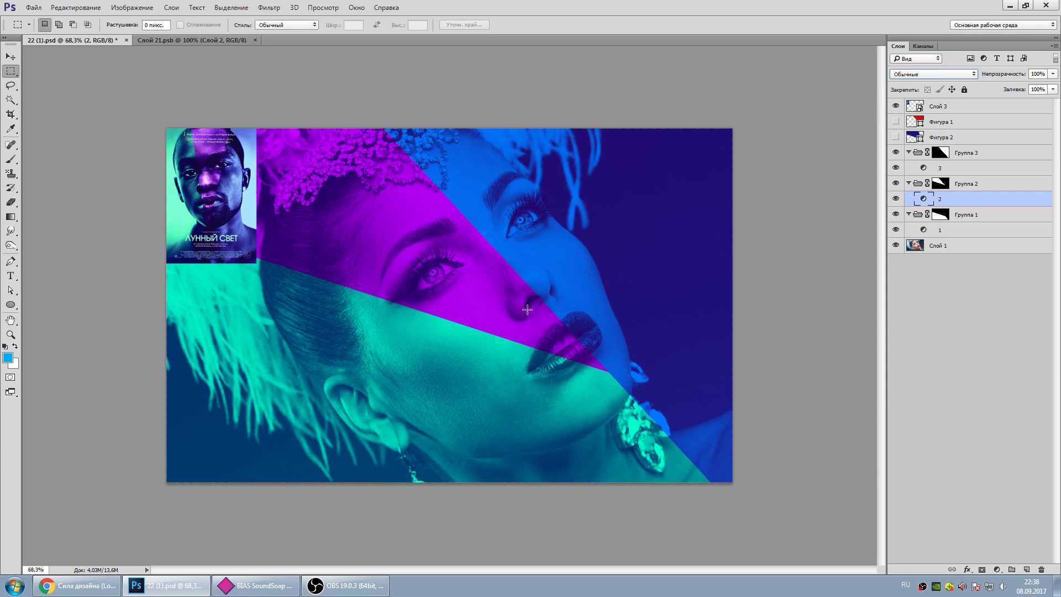
{"action": "key", "text": "v"}
{"action": "scroll", "coordinate": [450, 305], "scroll_direction": "up", "scroll_amount": 1}
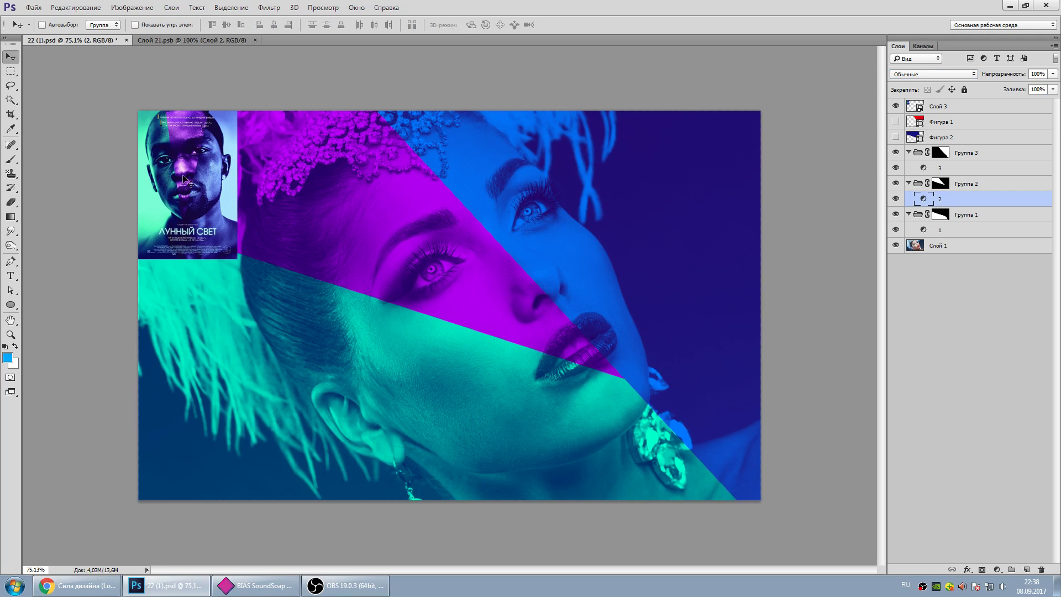
- Open the settings of the blue wedge's gradient map 3
{"action": "left_click", "coordinate": [953, 171]}
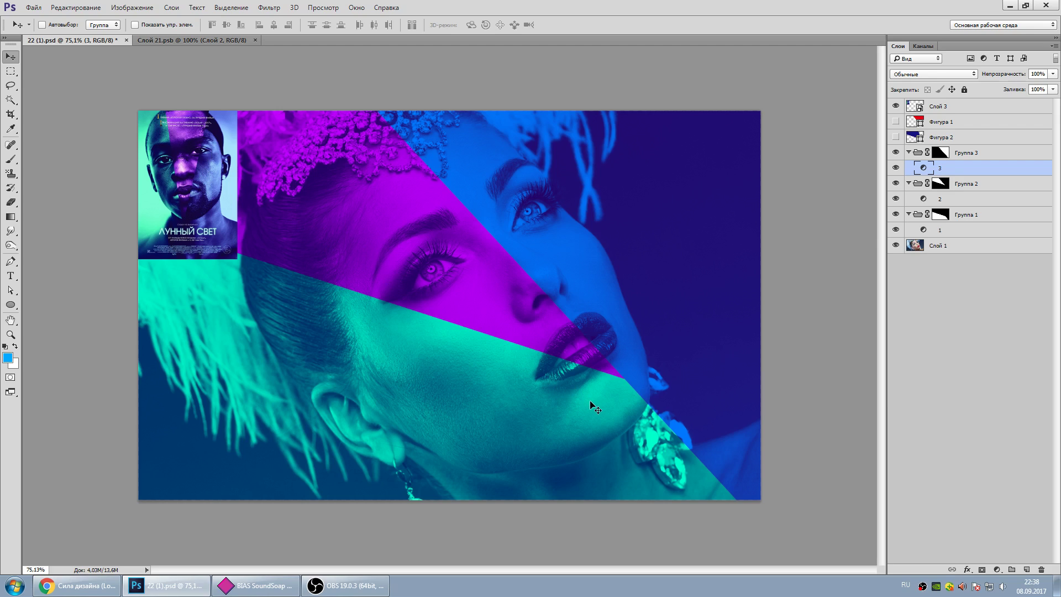
{"action": "left_click", "coordinate": [910, 154]}
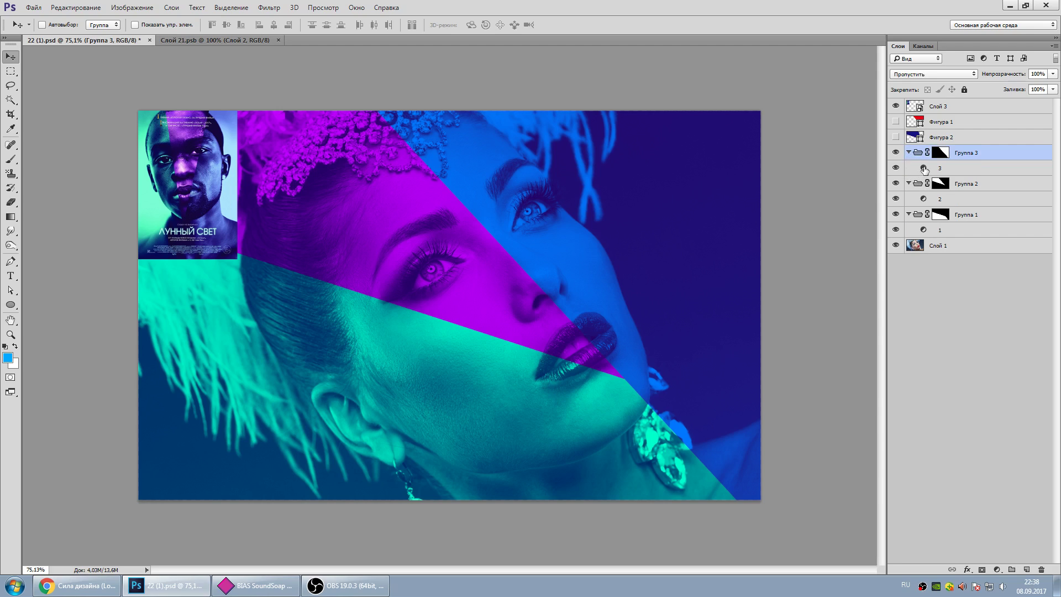
{"action": "double_click", "coordinate": [923, 168]}
- Set gradient map 3's right stop to yellow ffd200 and apply it
{"action": "left_click_drag", "start_coordinate": [771, 172], "coordinate": [860, 164]}
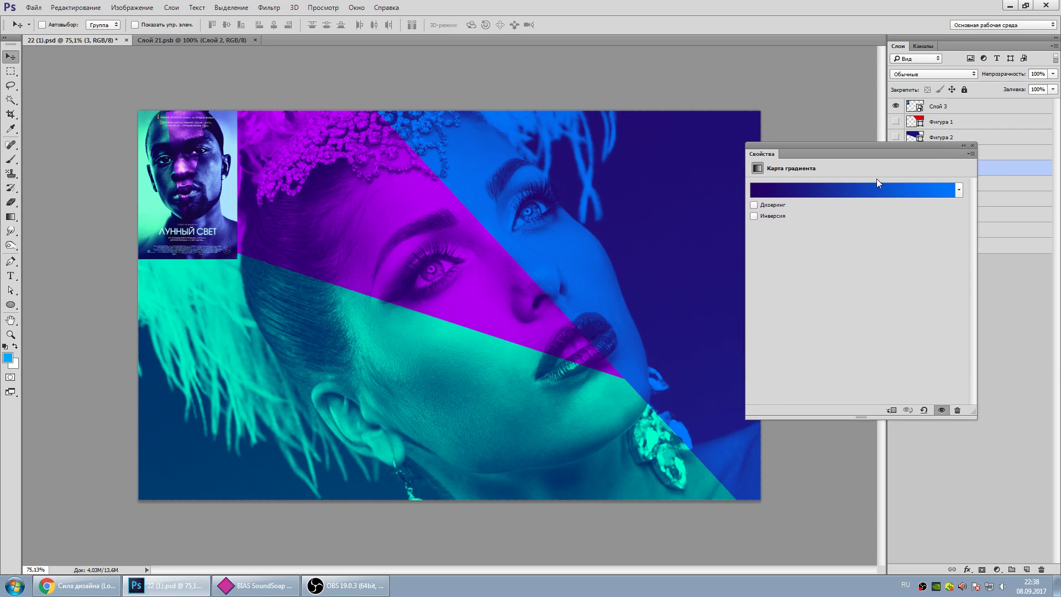
{"action": "left_click", "coordinate": [877, 190]}
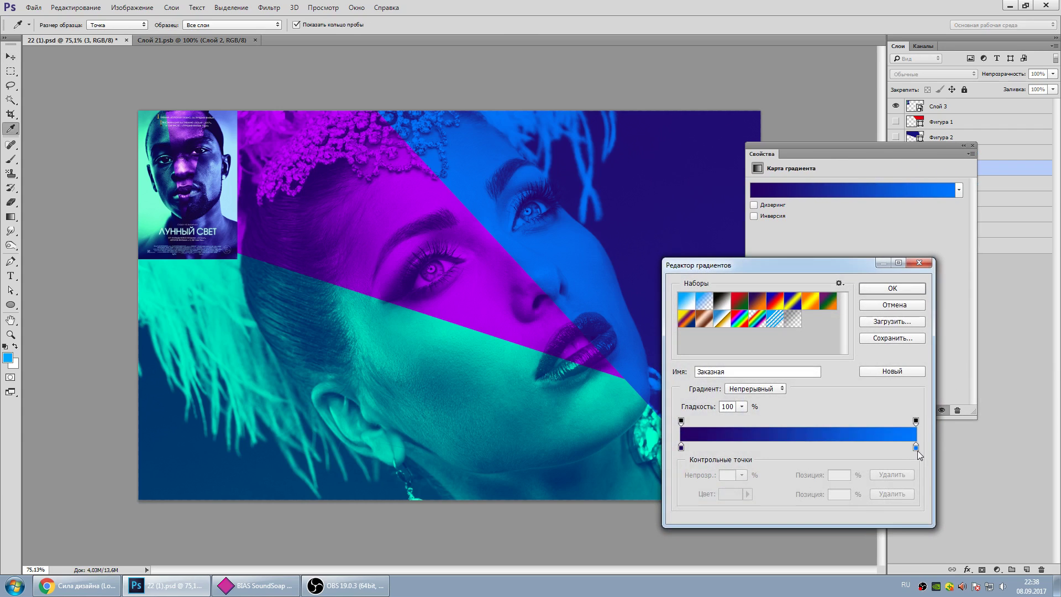
{"action": "double_click", "coordinate": [916, 448]}
{"action": "type", "text": "ffd200"}
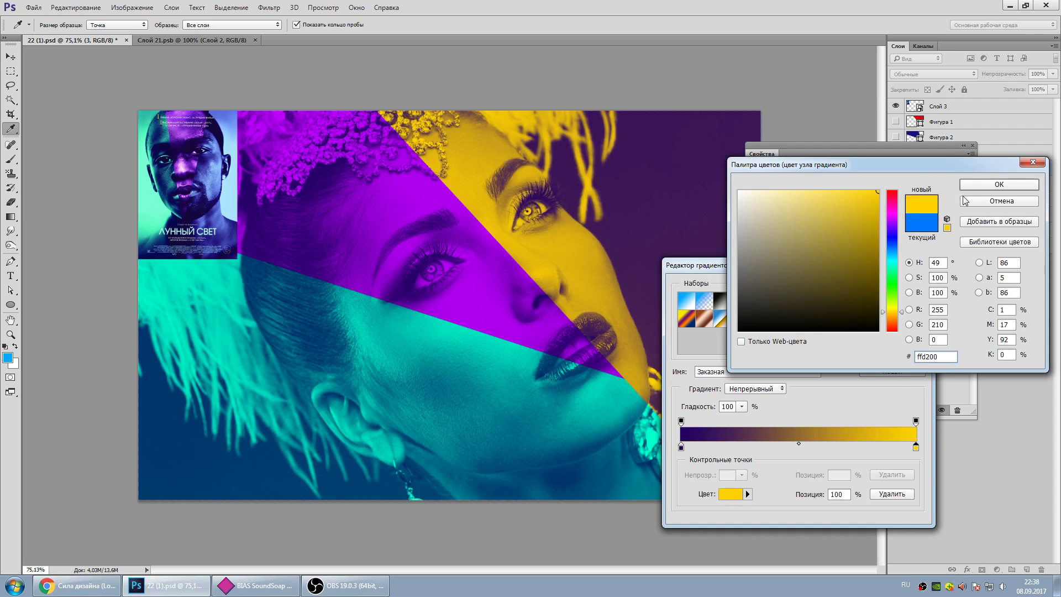
{"action": "left_click", "coordinate": [999, 184]}
{"action": "left_click", "coordinate": [893, 285]}
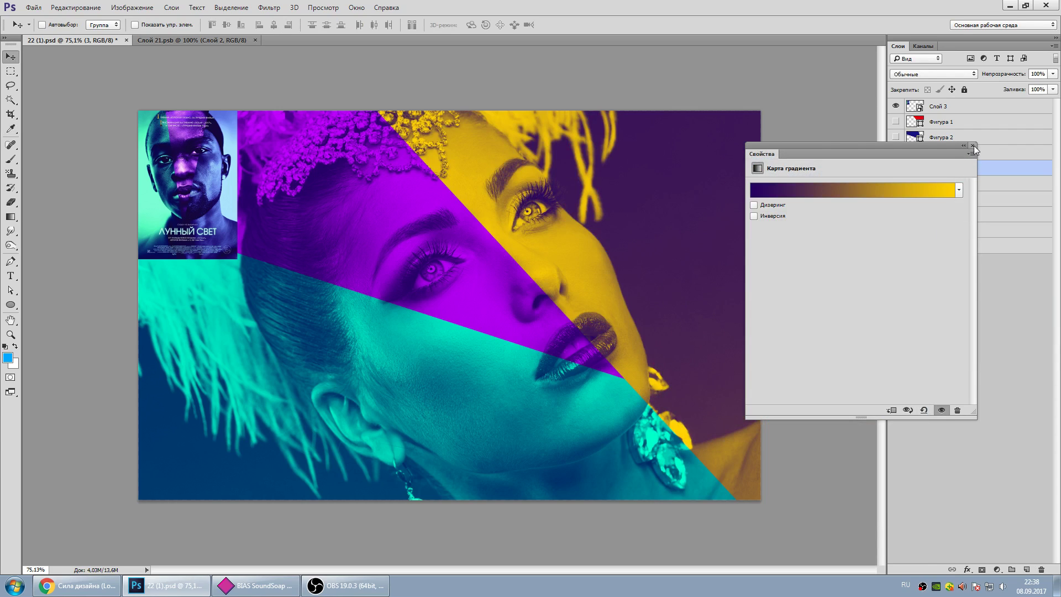
{"action": "left_click", "coordinate": [973, 146]}
- Change gradient map 3's left stop to bright violet, completing the violet-to-yellow map
{"action": "double_click", "coordinate": [926, 169]}
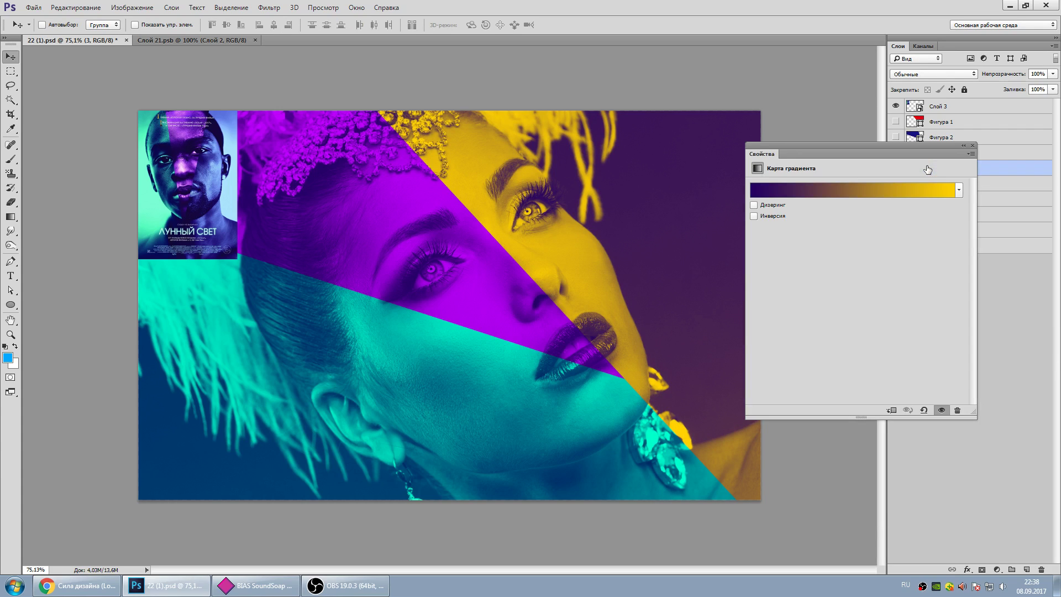
{"action": "left_click", "coordinate": [820, 189]}
{"action": "double_click", "coordinate": [681, 448]}
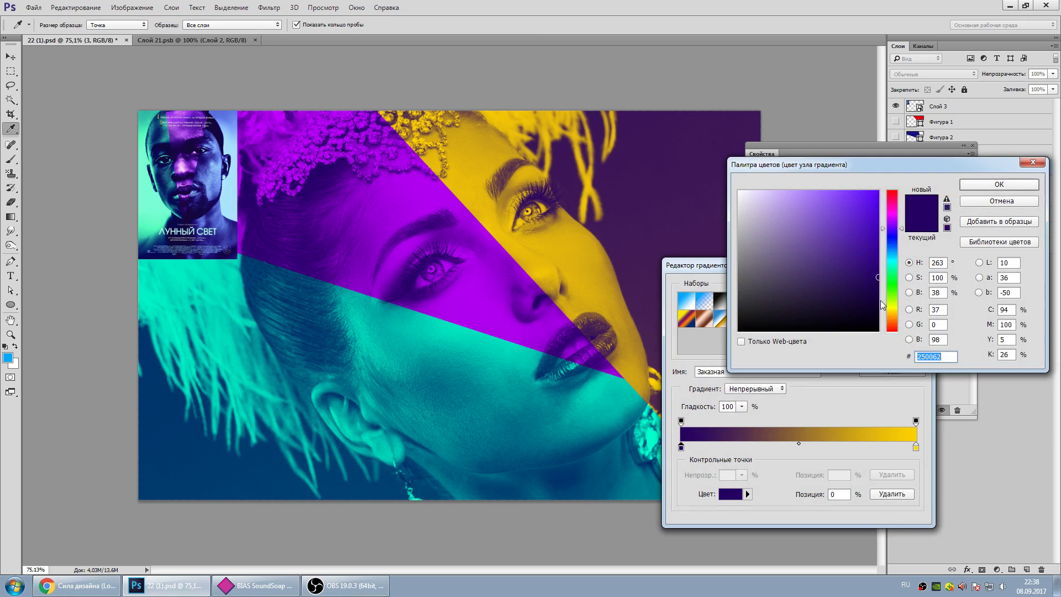
{"action": "left_click", "coordinate": [878, 192]}
{"action": "left_click_drag", "start_coordinate": [894, 228], "coordinate": [895, 220]}
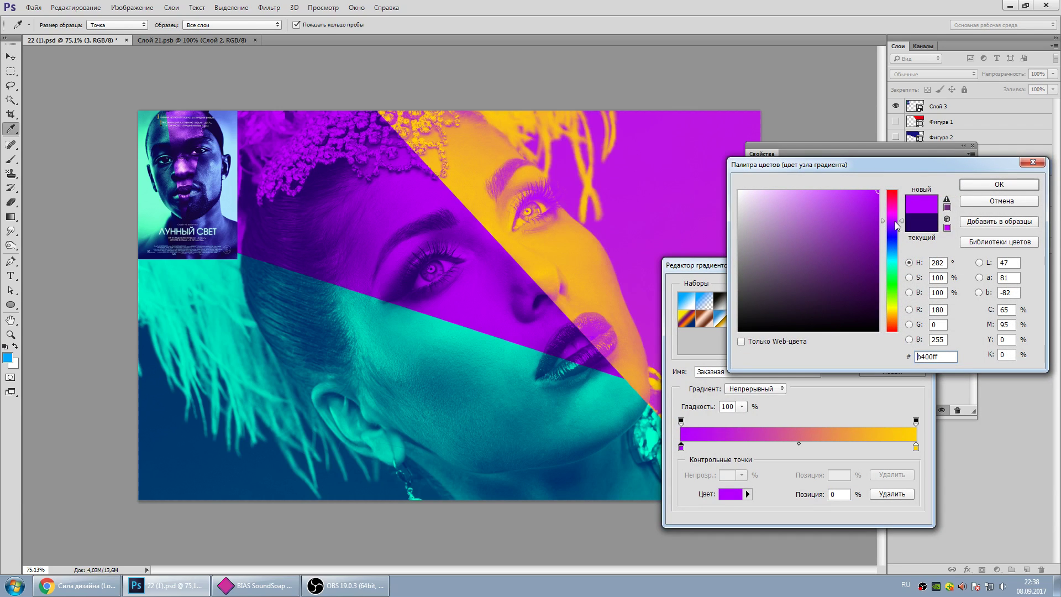
{"action": "left_click", "coordinate": [999, 184]}
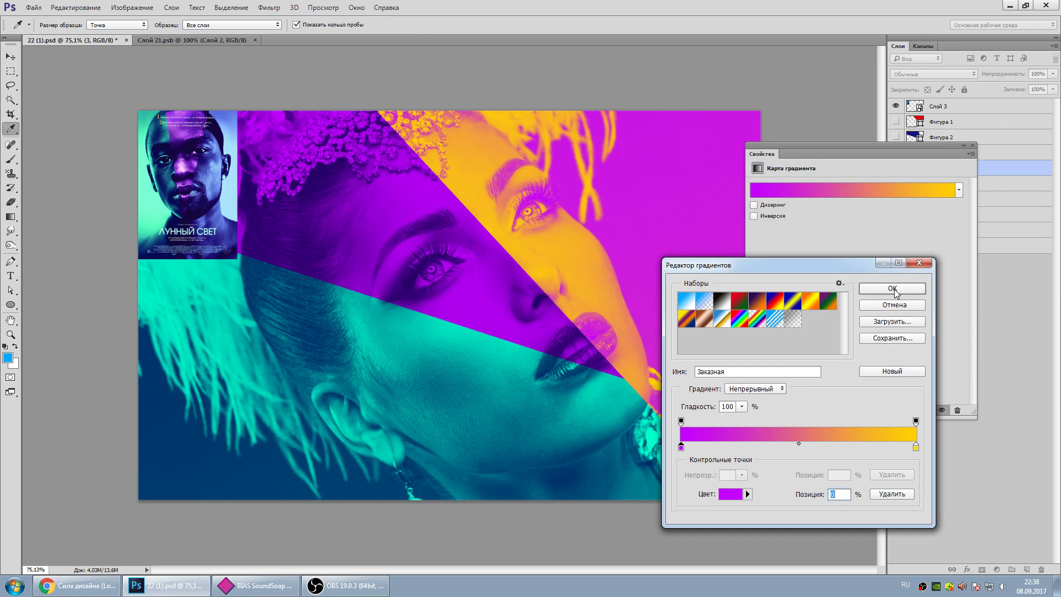
{"action": "left_click", "coordinate": [892, 288]}
{"action": "left_click", "coordinate": [972, 146]}
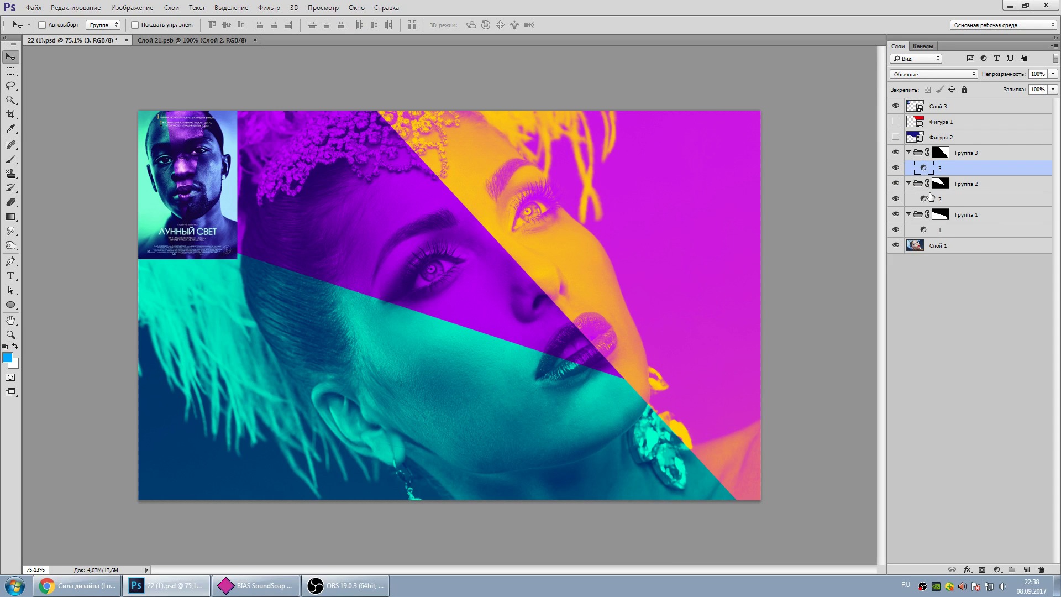
- On the upper-left wedge's gradient map, set the left stop to red ff0000
{"action": "double_click", "coordinate": [925, 200]}
{"action": "left_click", "coordinate": [882, 192]}
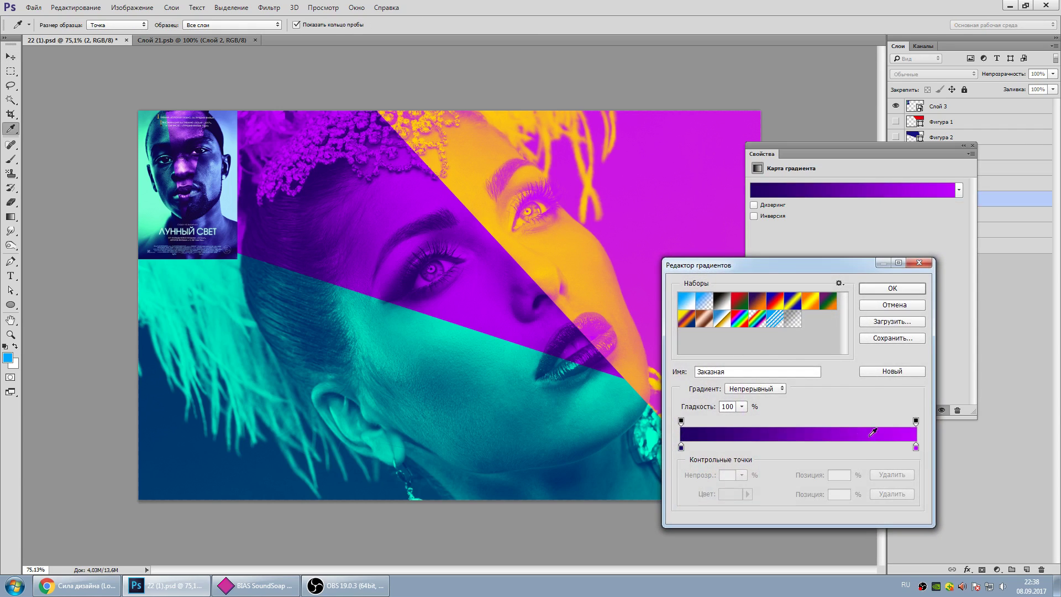
{"action": "double_click", "coordinate": [682, 448]}
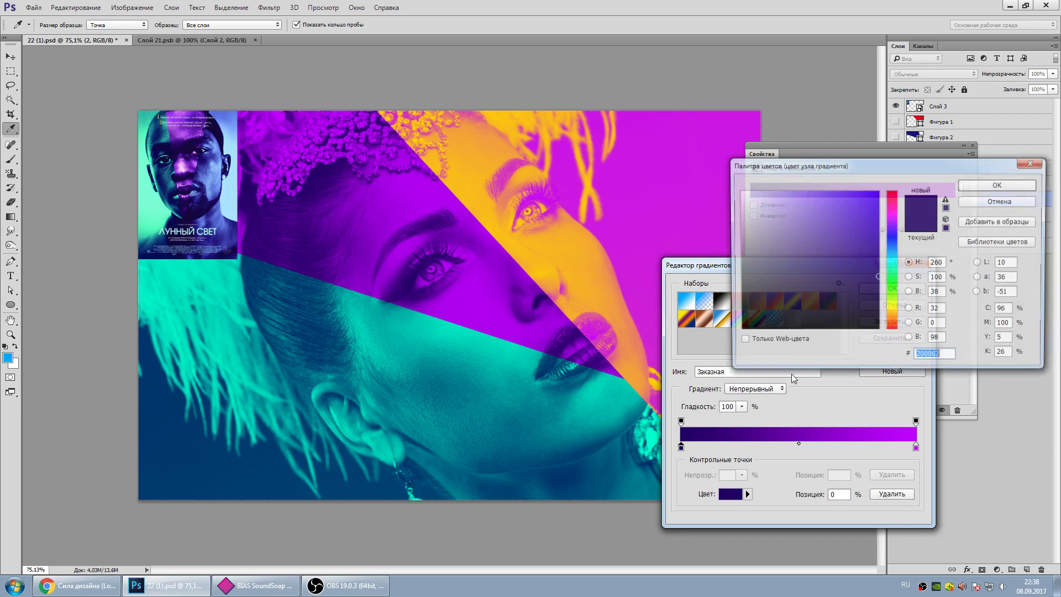
{"action": "type", "text": "ff00d2"}
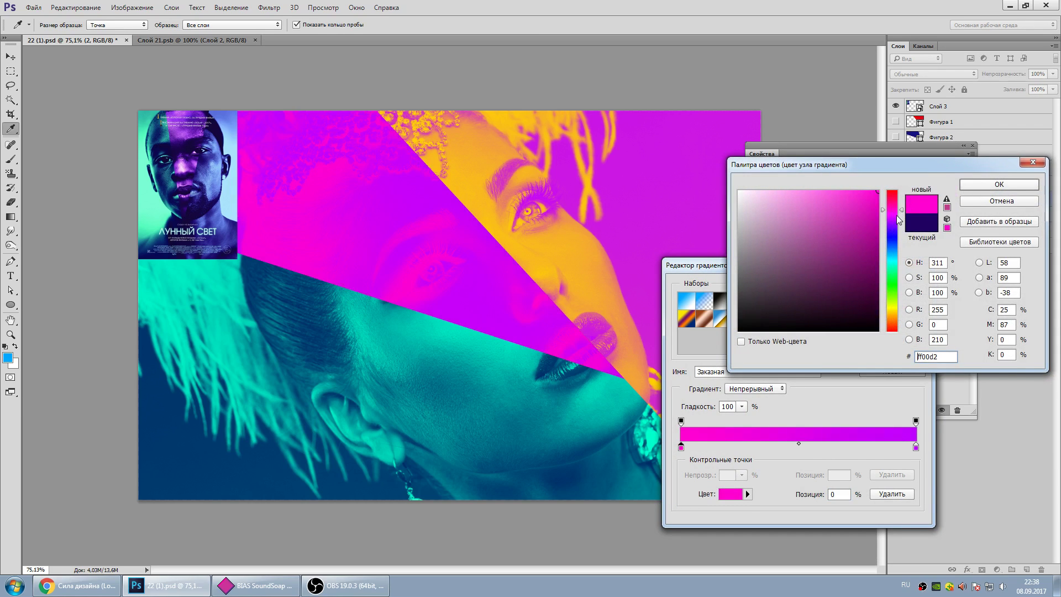
{"action": "left_click_drag", "start_coordinate": [898, 220], "coordinate": [896, 196]}
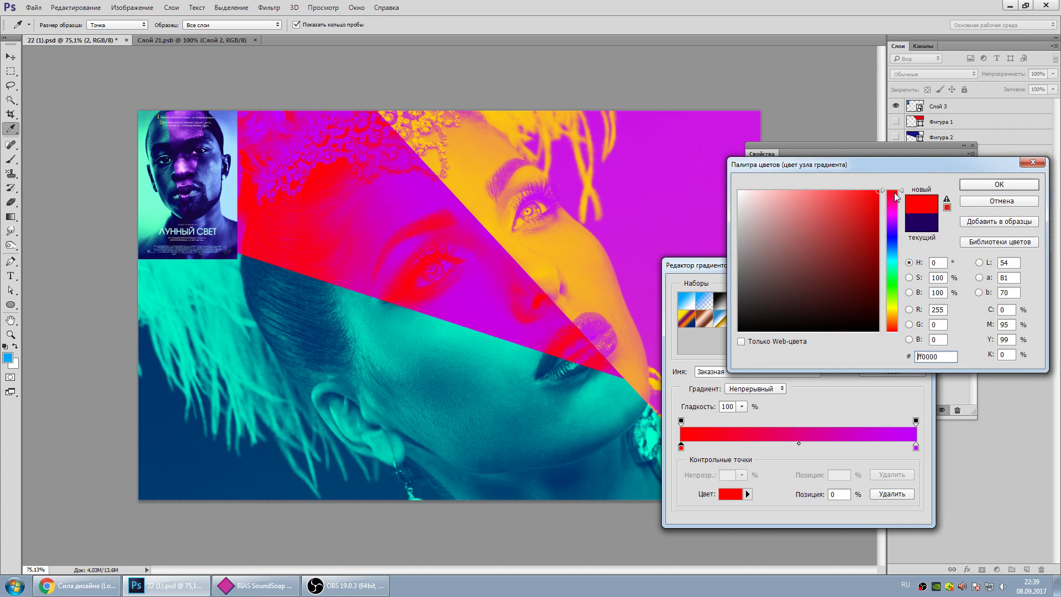
{"action": "left_click", "coordinate": [995, 188]}
- Set that gradient's right stop to blue and enable Инверсия
{"action": "double_click", "coordinate": [915, 446]}
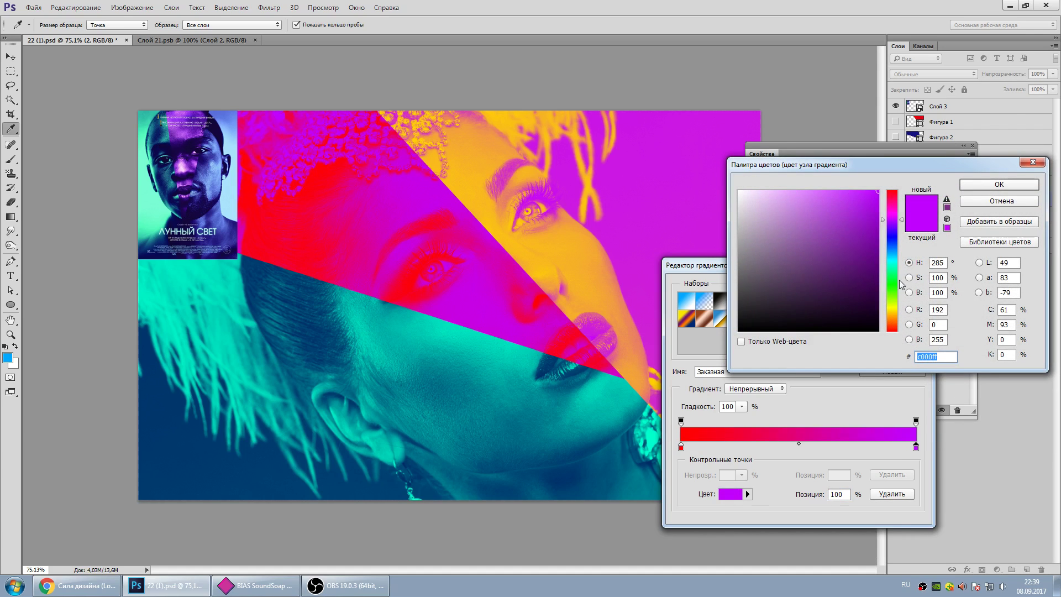
{"action": "left_click_drag", "start_coordinate": [897, 287], "coordinate": [889, 239]}
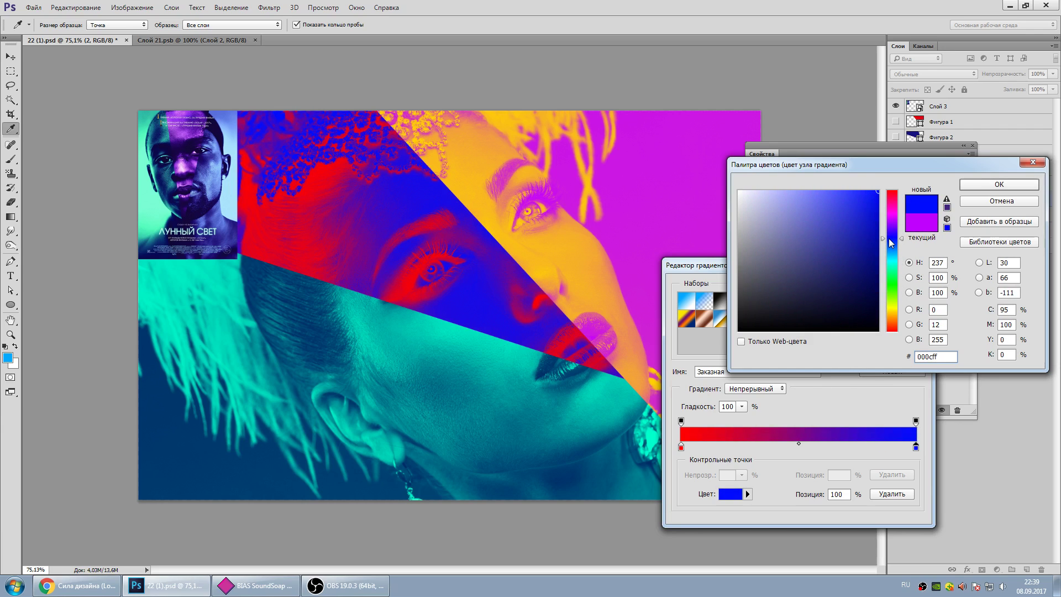
{"action": "left_click", "coordinate": [998, 184]}
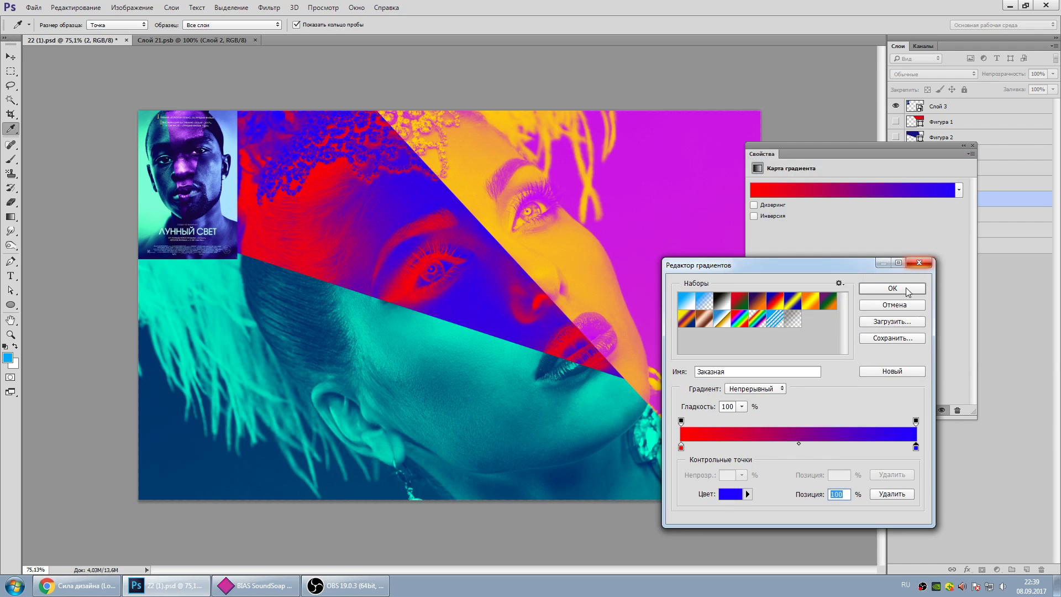
{"action": "left_click", "coordinate": [908, 289]}
{"action": "left_click", "coordinate": [753, 216]}
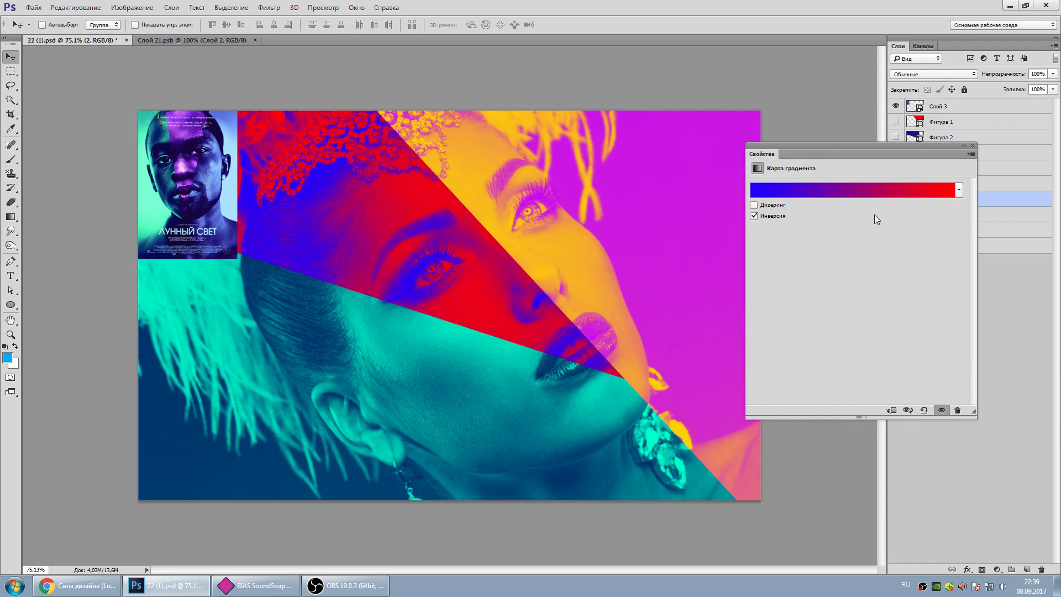
- On gradient map 1, change the navy-to-teal gradient's right stop to lime baff00
{"action": "left_click", "coordinate": [972, 147]}
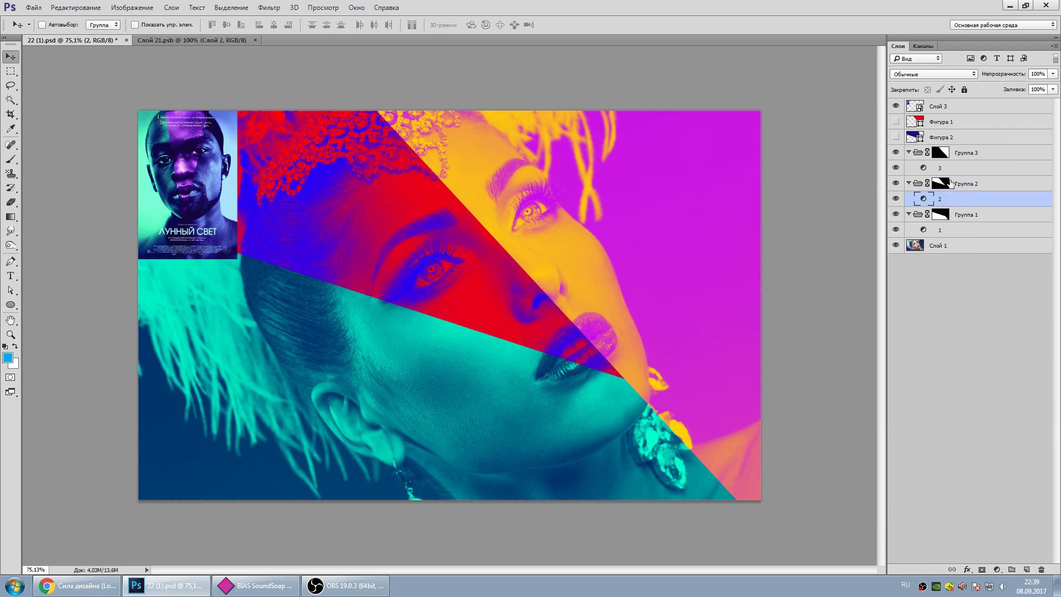
{"action": "double_click", "coordinate": [922, 229]}
{"action": "left_click", "coordinate": [923, 188]}
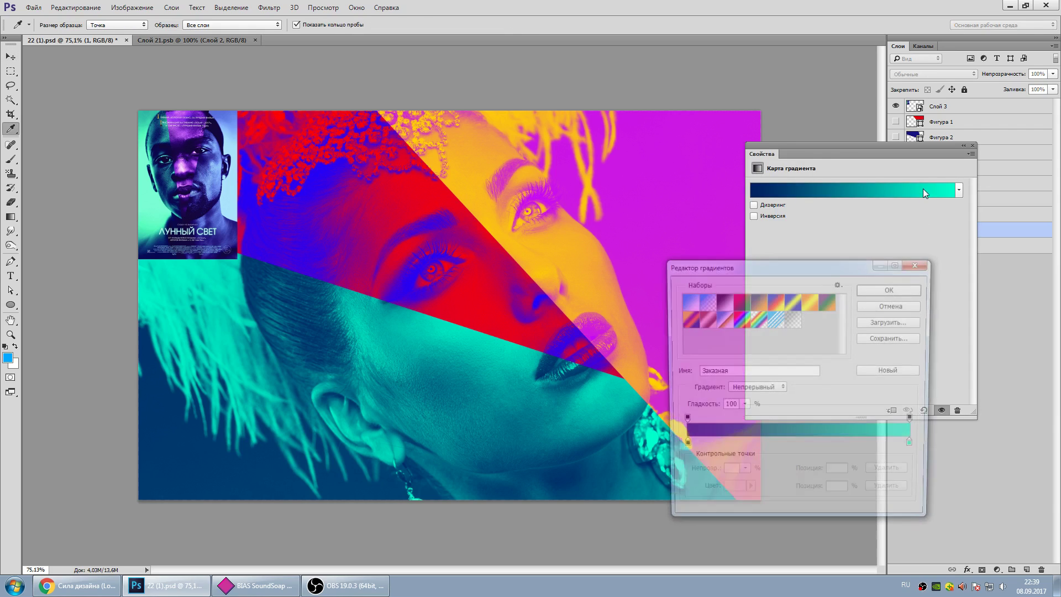
{"action": "double_click", "coordinate": [915, 446]}
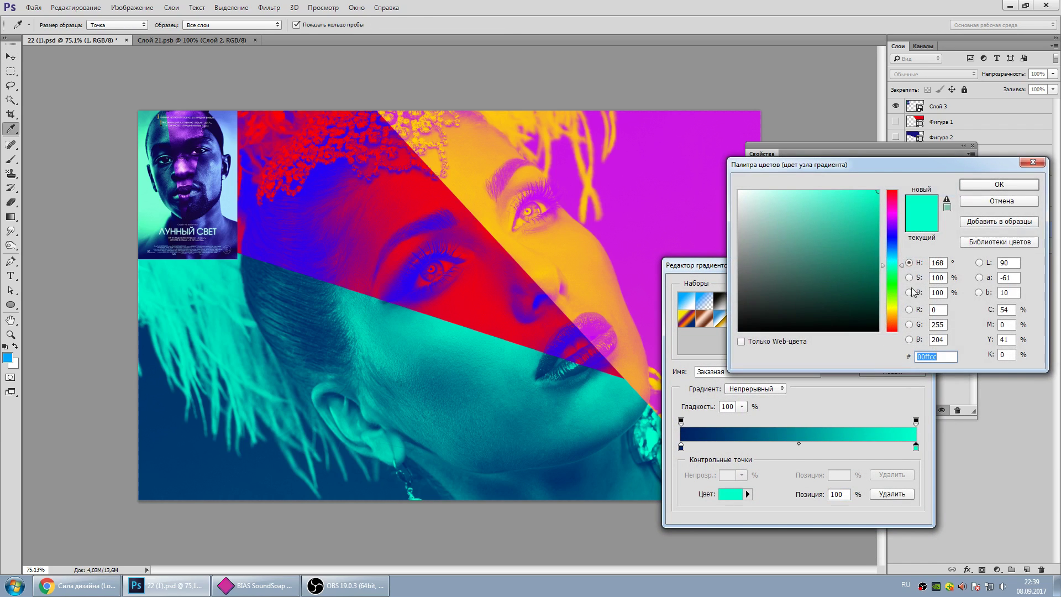
{"action": "left_click", "coordinate": [891, 301]}
{"action": "left_click", "coordinate": [987, 186]}
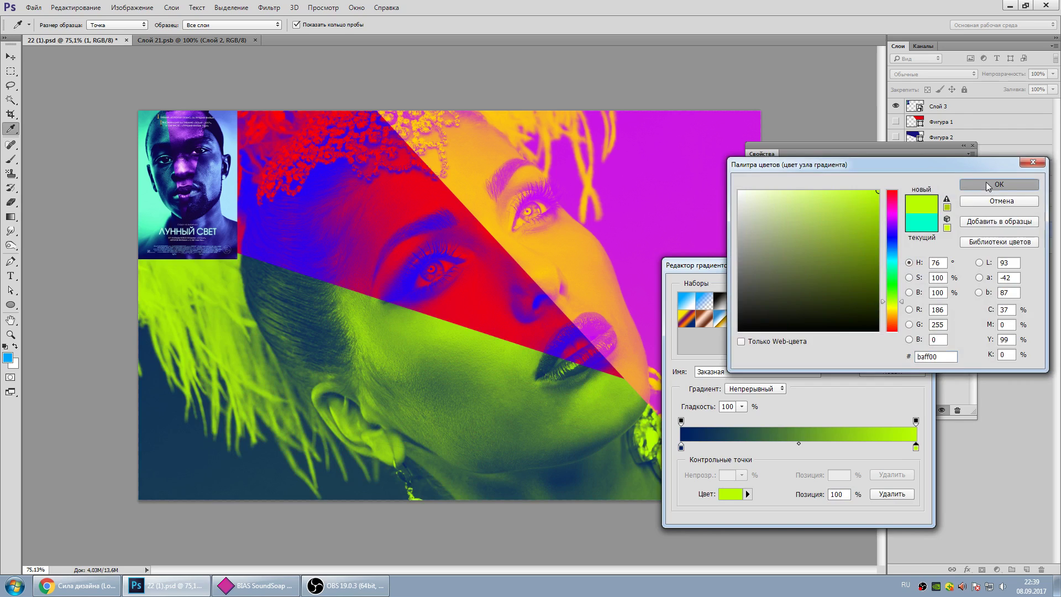
- Set gradient map 1's left stop to red ff0000 and apply the red-to-lime map
{"action": "double_click", "coordinate": [681, 447]}
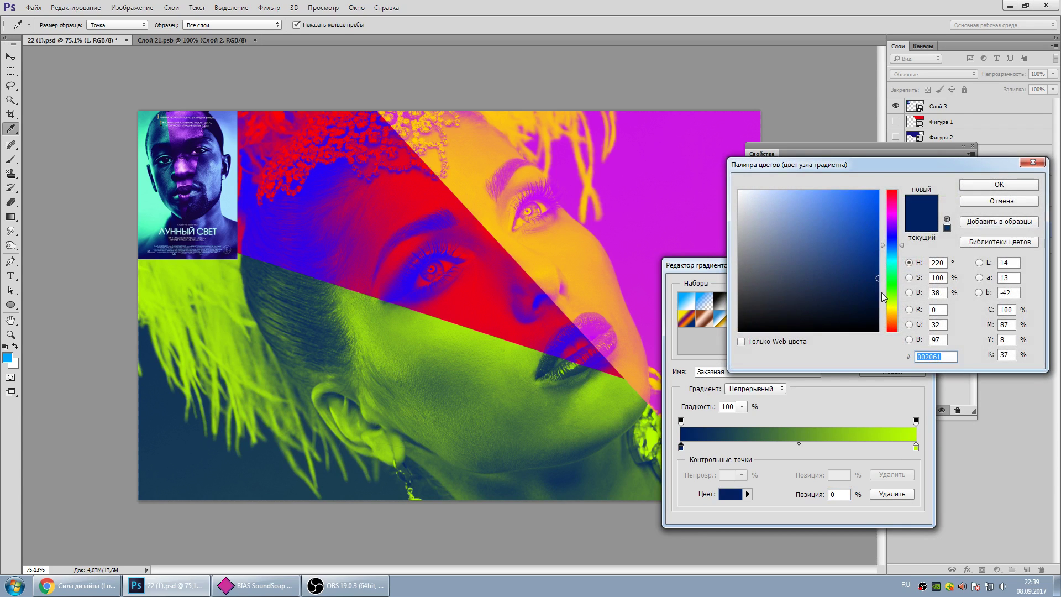
{"action": "left_click", "coordinate": [892, 307]}
{"action": "left_click", "coordinate": [878, 191]}
{"action": "left_click", "coordinate": [892, 316]}
{"action": "left_click_drag", "start_coordinate": [892, 317], "coordinate": [896, 353]}
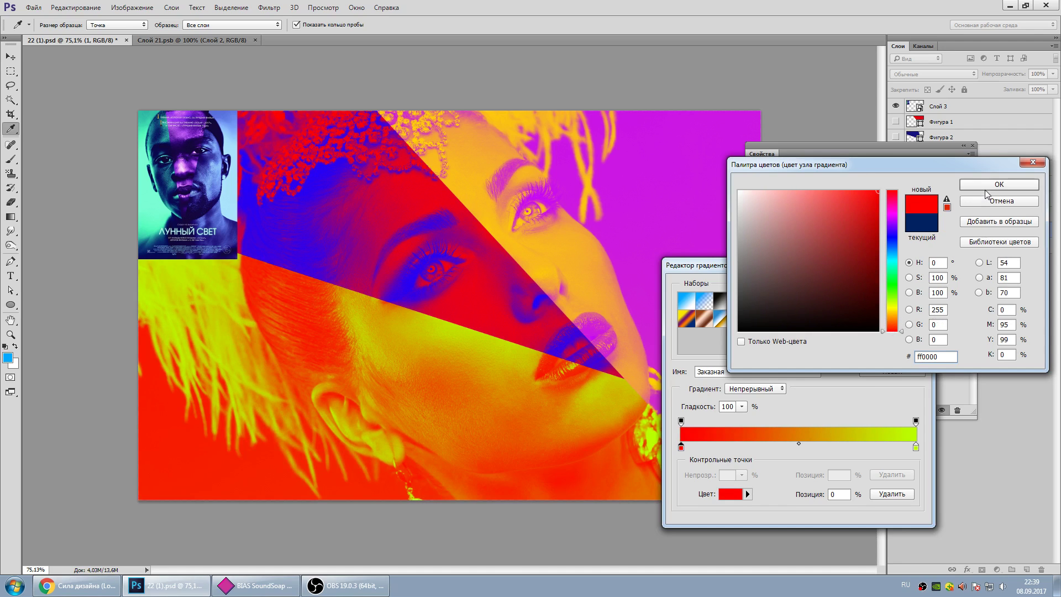
{"action": "left_click", "coordinate": [986, 188]}
{"action": "left_click", "coordinate": [913, 293]}
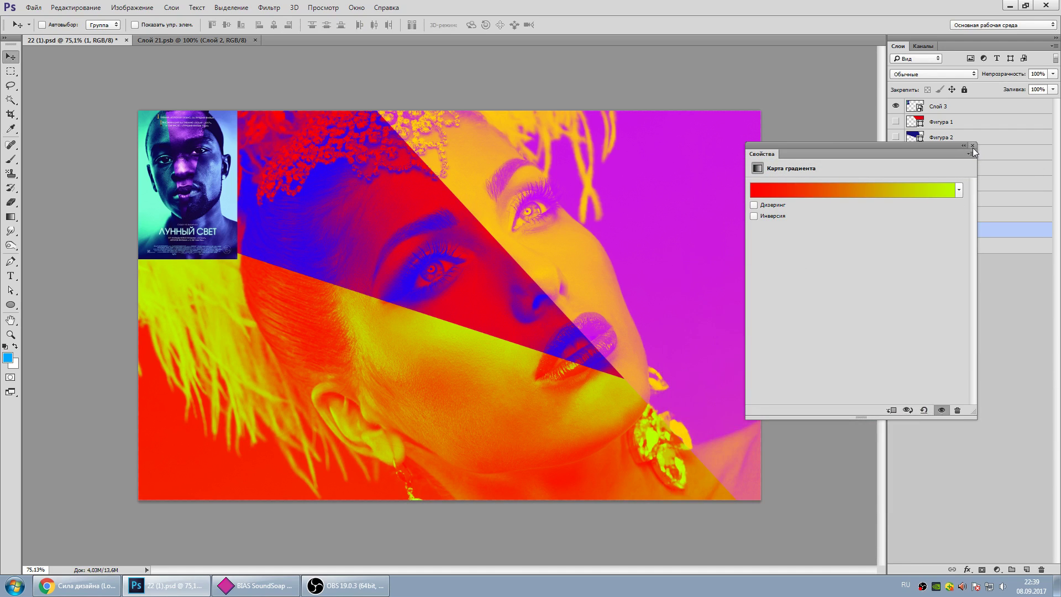
{"action": "left_click", "coordinate": [973, 147]}
{"action": "scroll", "coordinate": [592, 286], "scroll_direction": "down", "scroll_amount": 4}
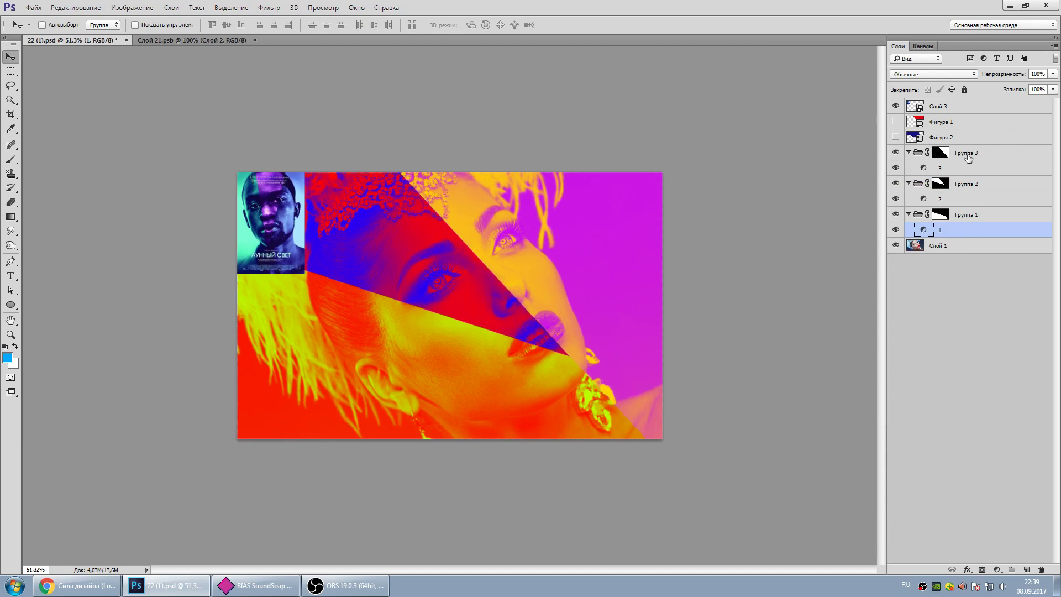
- Hide Слой 3, run the 'в привязку PSD' action, and place the art scaled and tilted -6°
{"action": "left_click", "coordinate": [895, 106]}
{"action": "key", "text": "alt+F9"}
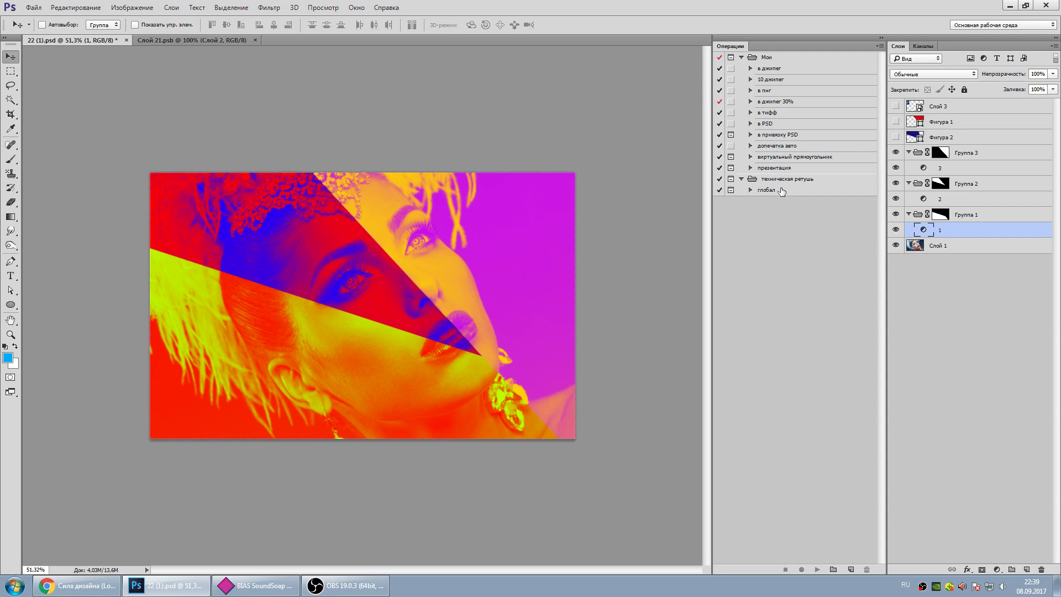
{"action": "left_click", "coordinate": [777, 135]}
{"action": "left_click", "coordinate": [817, 569]}
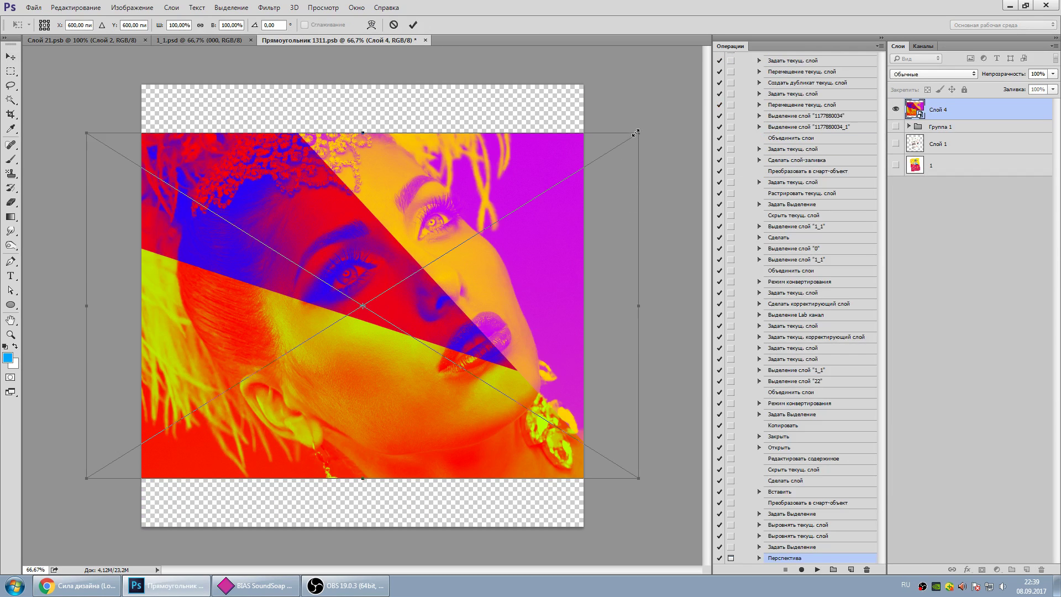
{"action": "mouse_move", "coordinate": [639, 133]}
{"action": "left_mouse_down"}
{"action": "mouse_move", "coordinate": [535, 197]}
{"action": "mouse_move", "coordinate": [569, 189]}
{"action": "mouse_move", "coordinate": [561, 169]}
{"action": "left_mouse_up"}
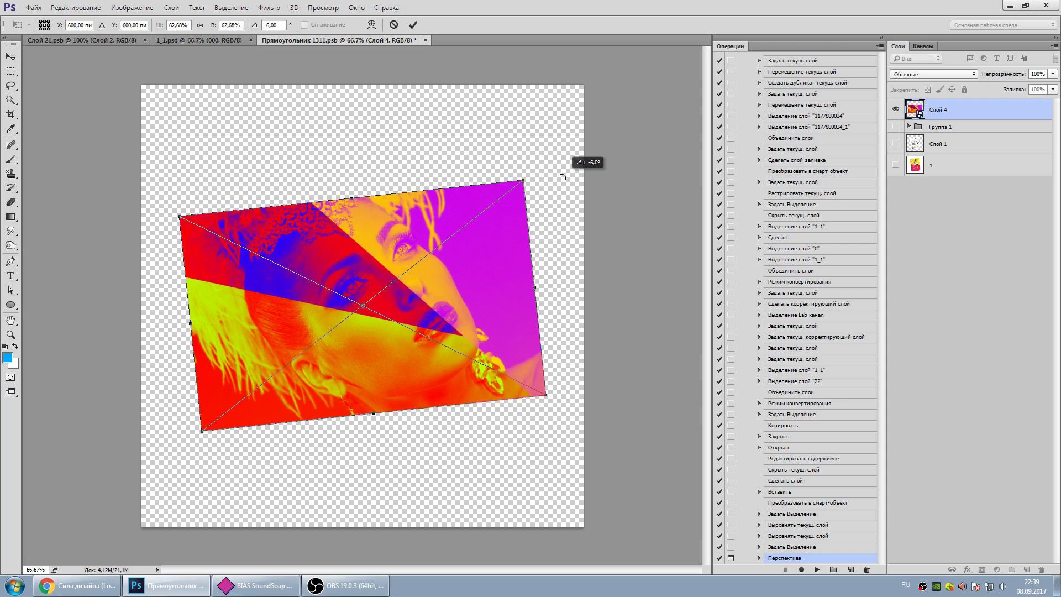
{"action": "key", "text": "Return"}
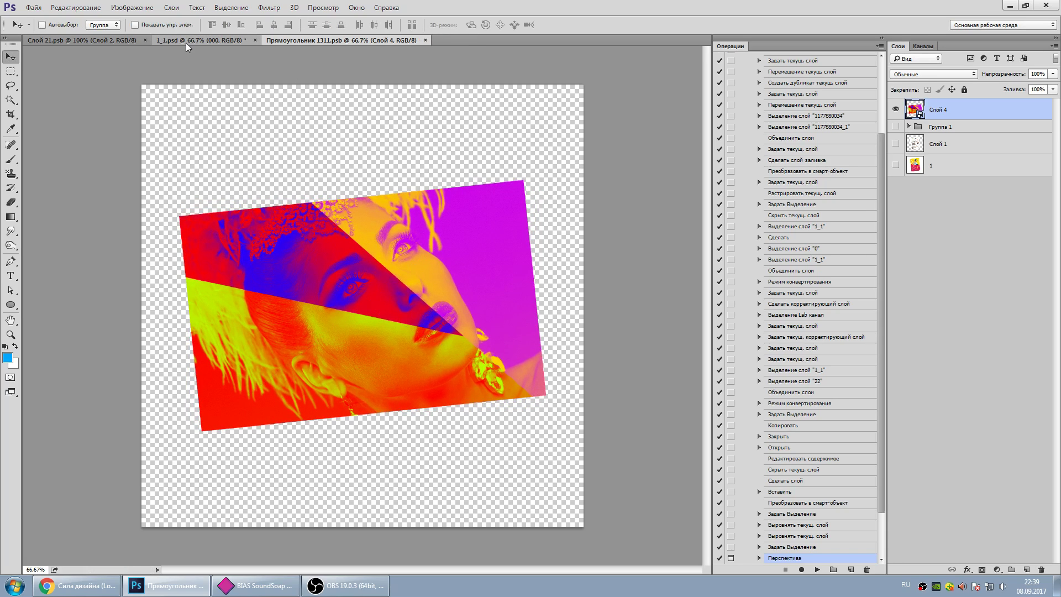
{"action": "left_click", "coordinate": [184, 40]}
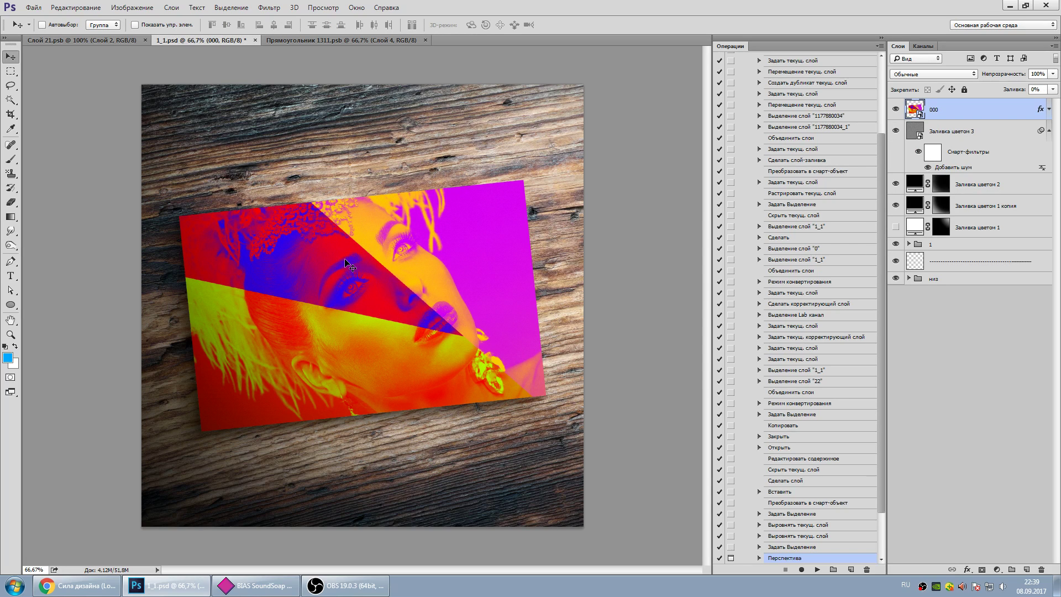
- View the 1_1.psd wood mock-up at 100% and pan to the tilted print
{"action": "left_click", "coordinate": [10, 334]}
{"action": "right_click", "coordinate": [277, 326]}
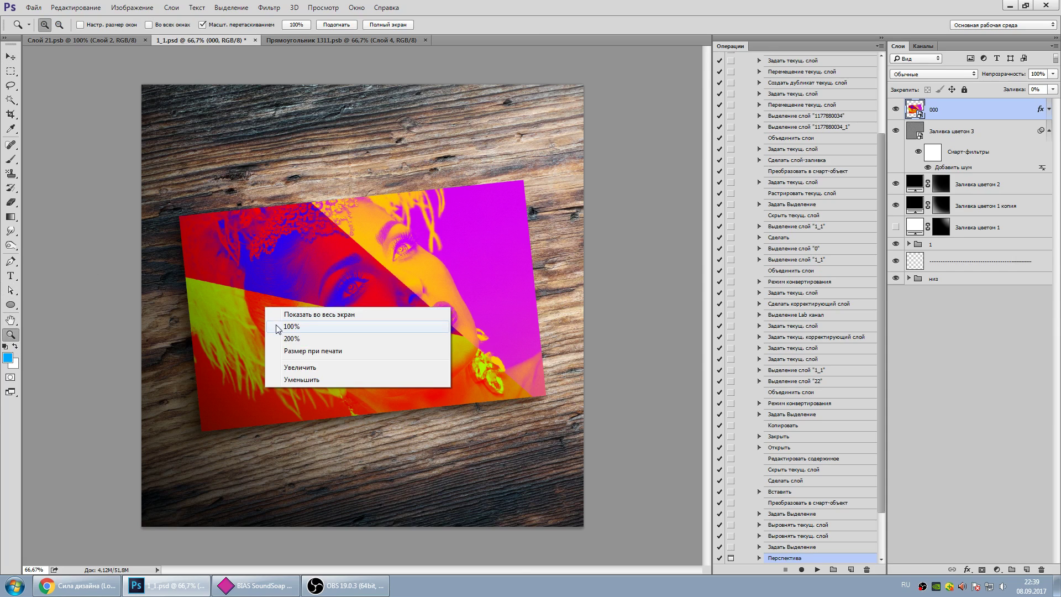
{"action": "left_click", "coordinate": [277, 326]}
{"action": "mouse_move", "coordinate": [358, 333]}
{"action": "left_mouse_down"}
{"action": "mouse_move", "coordinate": [367, 344]}
{"action": "mouse_move", "coordinate": [368, 330]}
{"action": "left_mouse_up"}
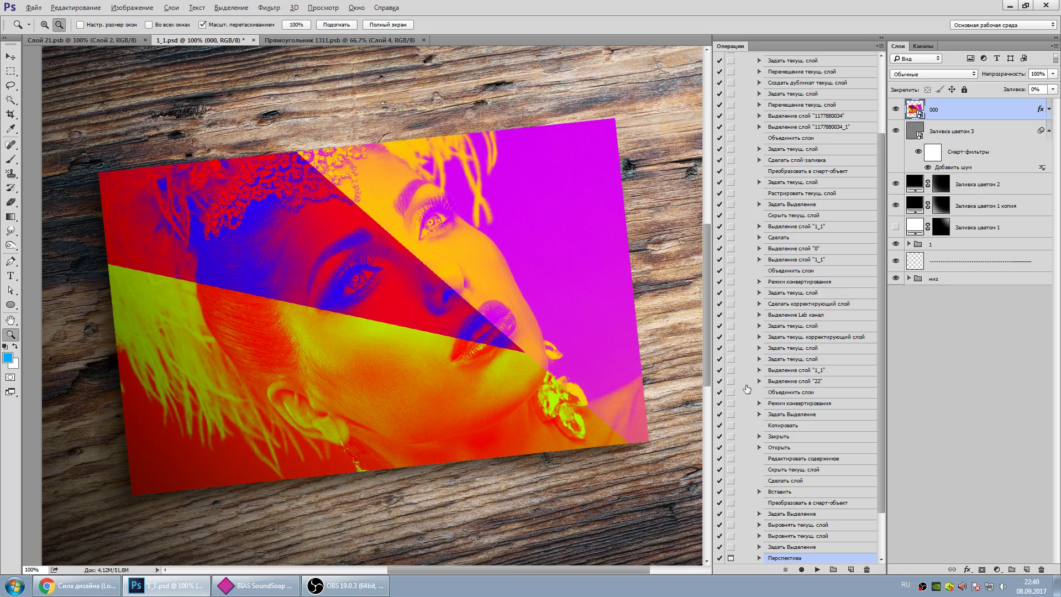
{"action": "key", "text": "alt+F9"}
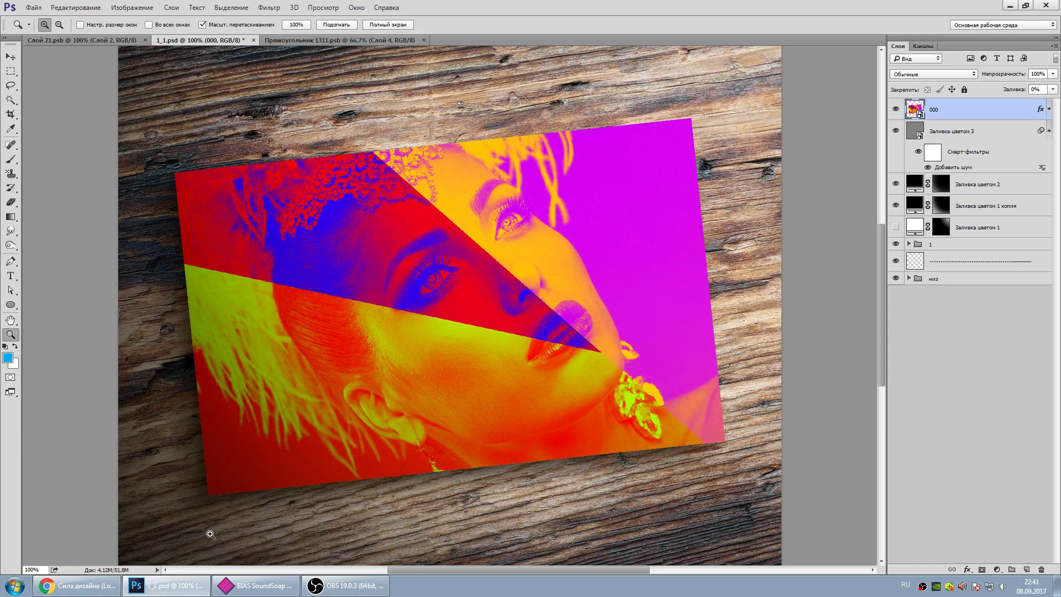
{"action": "left_click", "coordinate": [76, 585]}
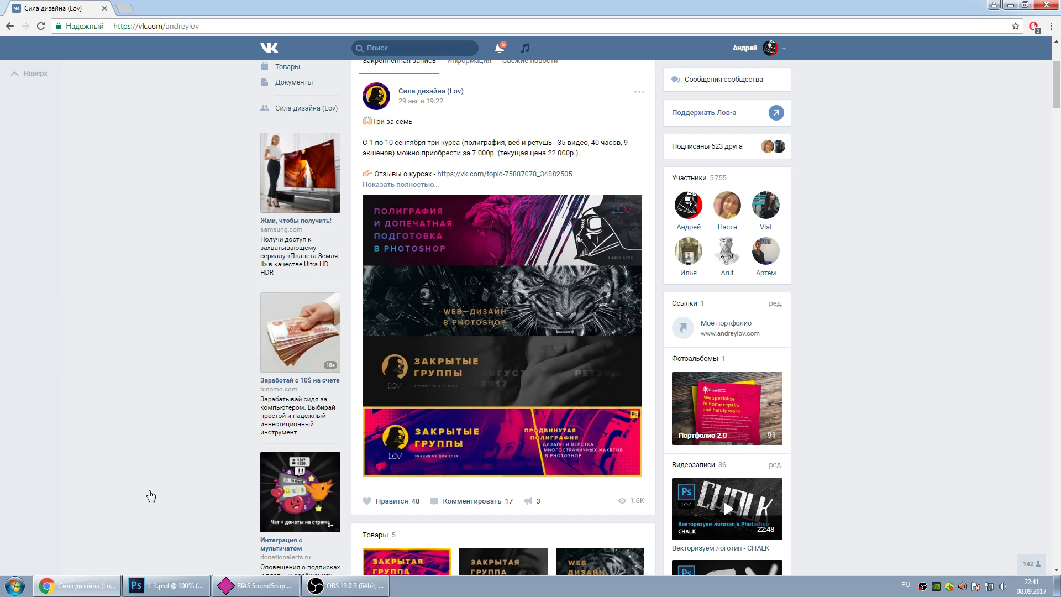
{"action": "left_click", "coordinate": [165, 586]}
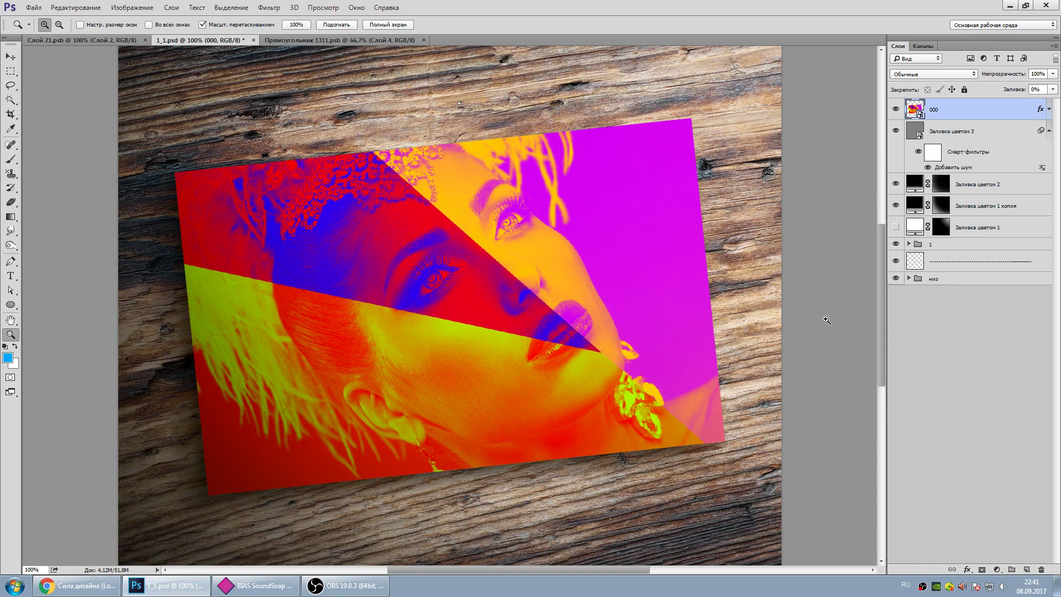